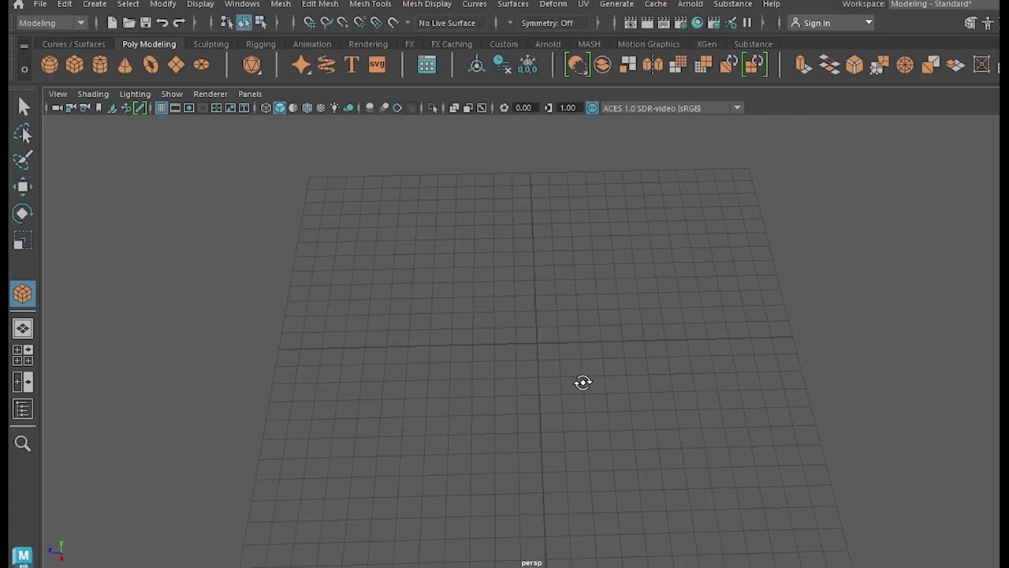
Step: Create a polygon box on the grid by drawing its rectangular base and pulling up its height
left_click_drag(444, 276, 653, 455)
left_click_drag(633, 421, 613, 335)
key("space")
key("space")
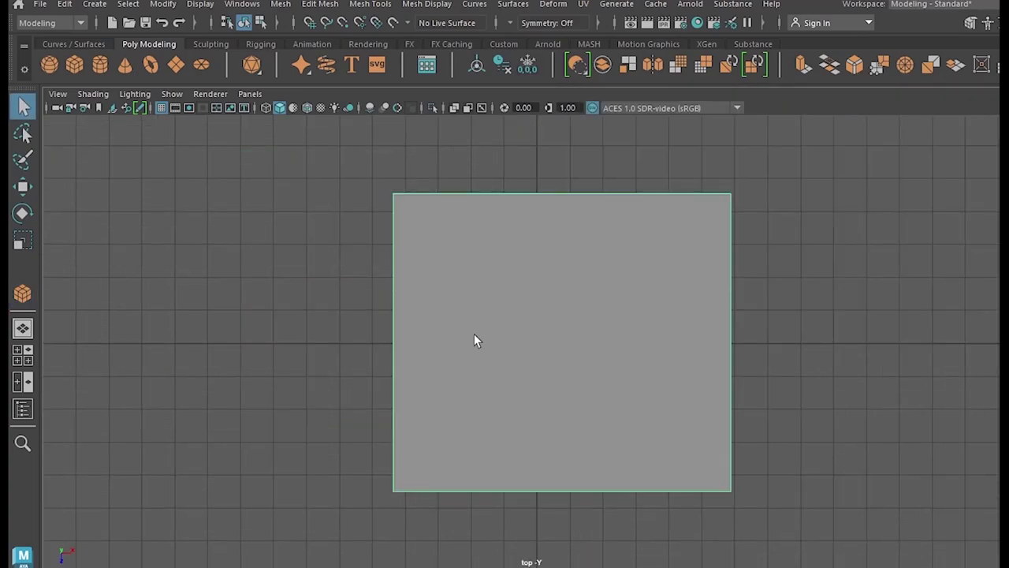
Step: Scale the box and adjust its height into a low, nearly square slab
right_click_drag(571, 285, 652, 232)
key("r")
mouse_move(605, 348)
left_mouse_down()
mouse_move(592, 357)
mouse_move(601, 364)
left_mouse_up()
key("space")
key("space")
left_click_drag(673, 302, 837, 254, "alt")
left_click_drag(558, 262, 585, 326)
Step: Extrude the slab's top face inward with an offset of 1.19
right_click(510, 206)
right_click(543, 263)
left_click(543, 225)
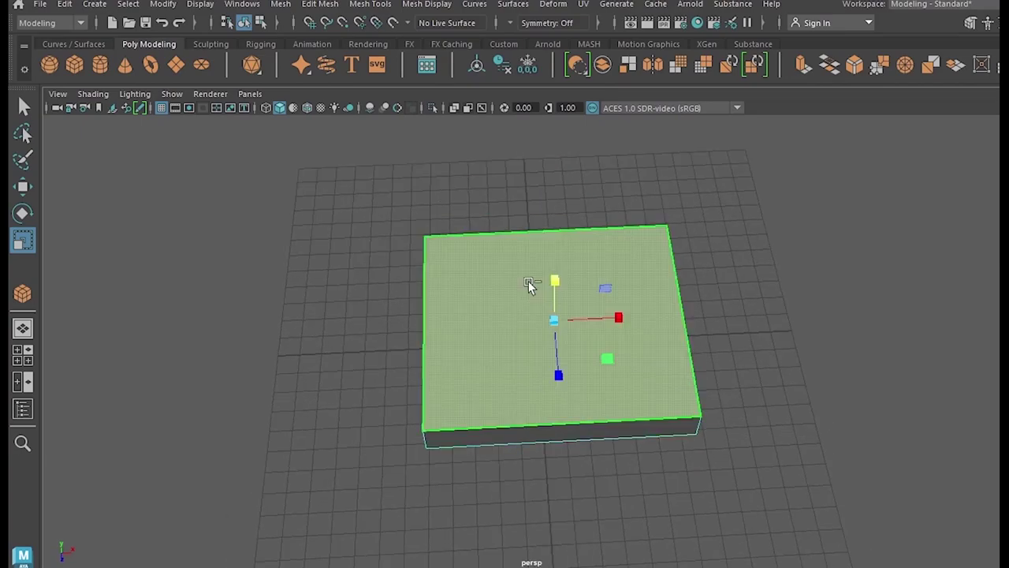
key("ctrl+e")
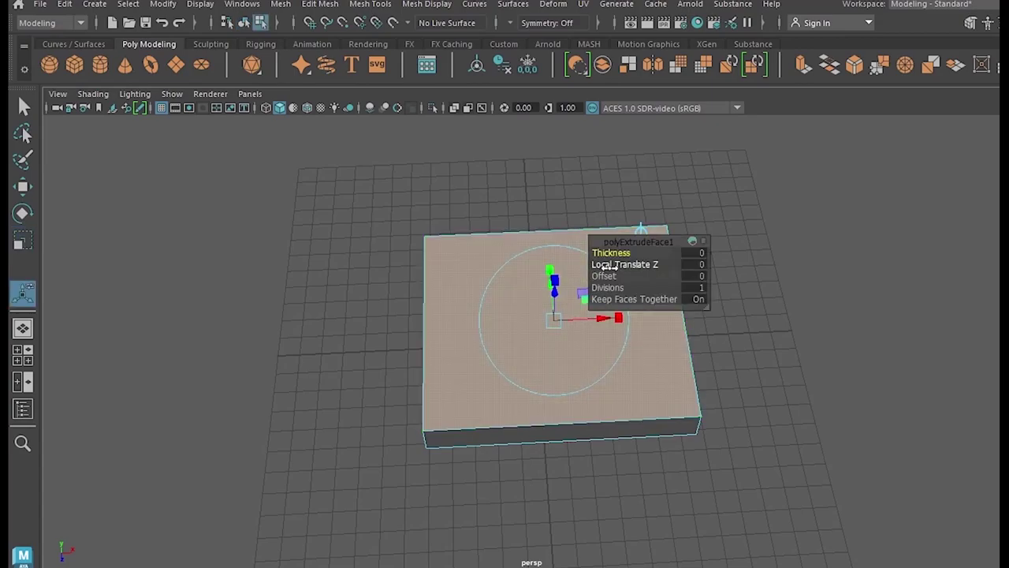
left_click_drag(613, 278, 698, 289)
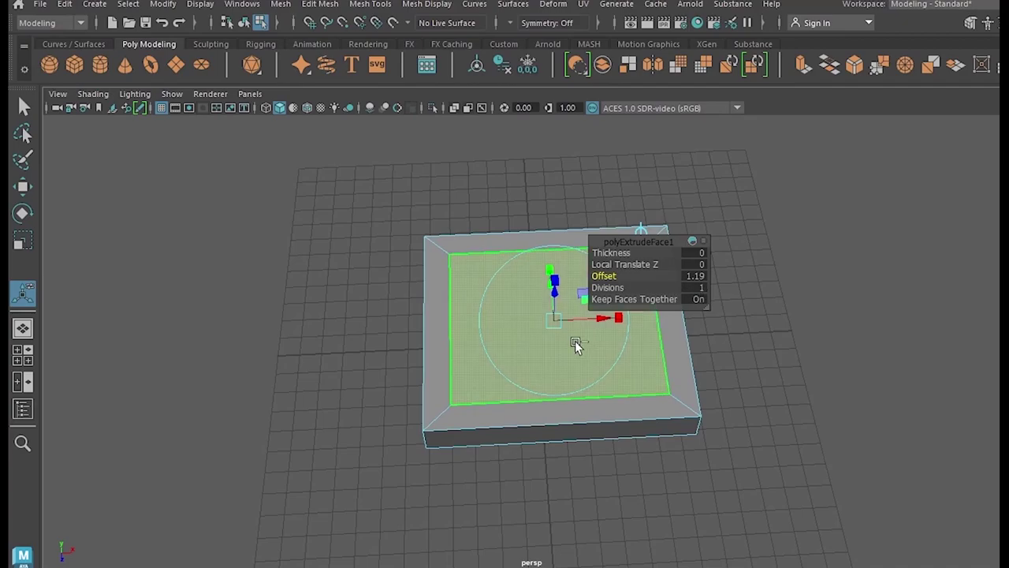
Step: Extrude the inset face upward to form a second, smaller tier on the slab
key("w")
left_click_drag(577, 330, 552, 212, "alt")
left_click_drag(556, 265, 559, 451, "alt")
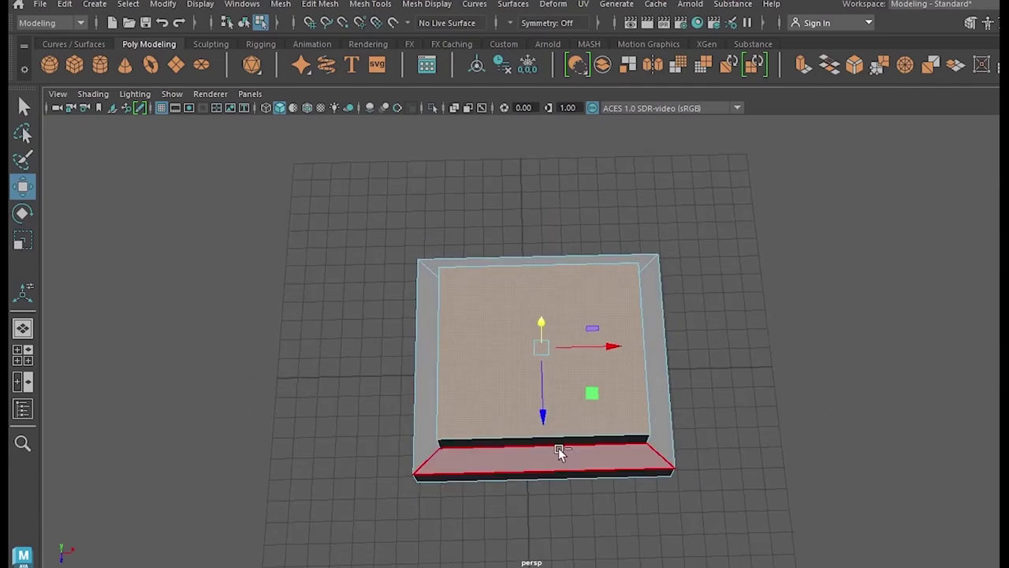
Step: Inset the second tier's top face by extruding it with an offset of 1.3
key("ctrl+e")
left_click_drag(603, 275, 693, 293)
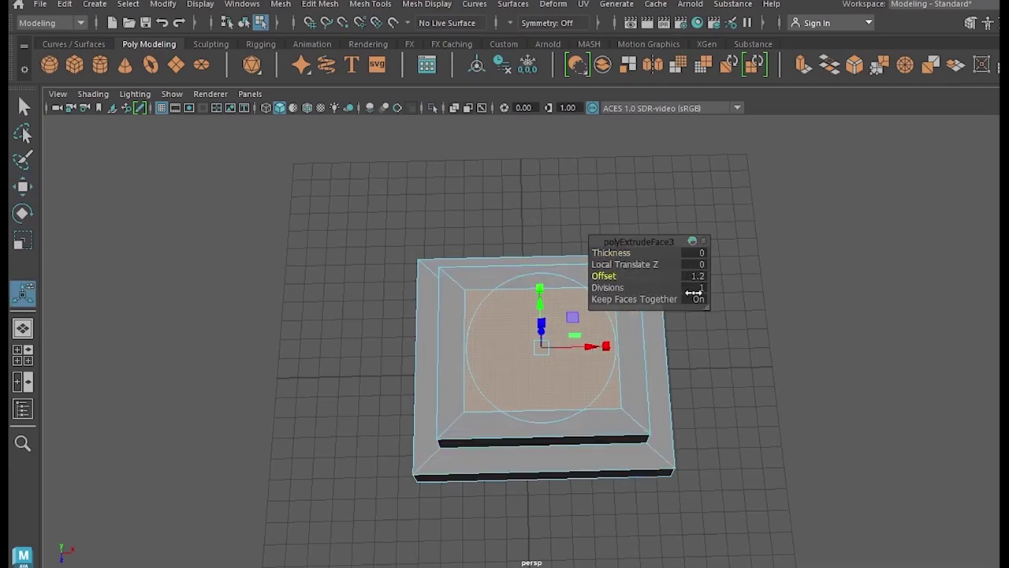
left_click_drag(568, 406, 544, 410, "alt")
scroll(538, 425, "up", 4)
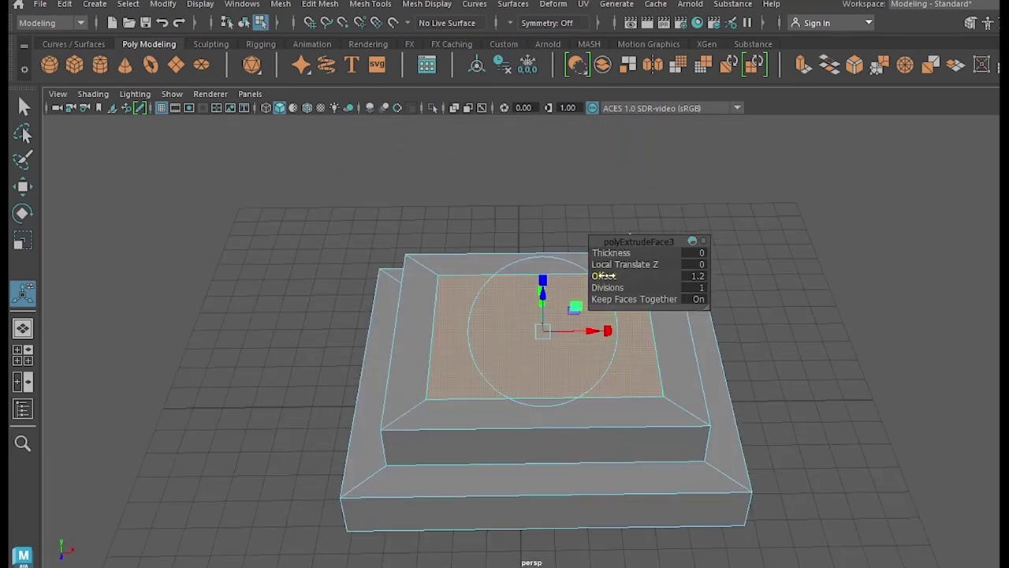
left_click_drag(603, 276, 611, 277)
left_click_drag(435, 403, 412, 531, "alt")
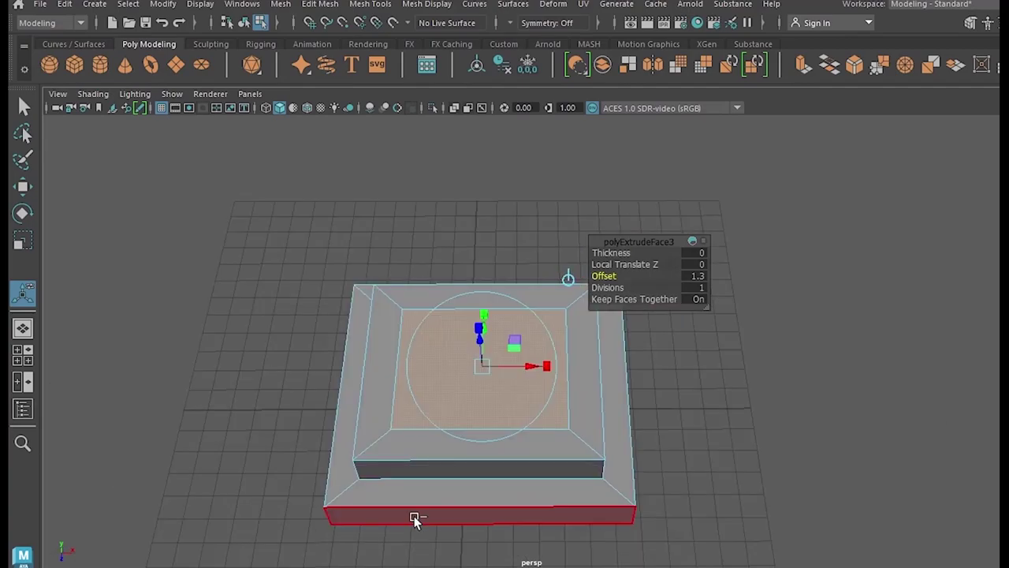
Step: Extrude the inset face of the second tier upward to form a third tier
key("w")
left_click_drag(480, 339, 481, 317, "shift")
left_click_drag(483, 369, 484, 415, "alt")
right_click_drag(511, 267, 559, 168)
left_click_drag(559, 169, 565, 339, "alt")
left_click(687, 374)
right_click_drag(511, 326, 511, 226)
left_click_drag(510, 219, 510, 312, "alt")
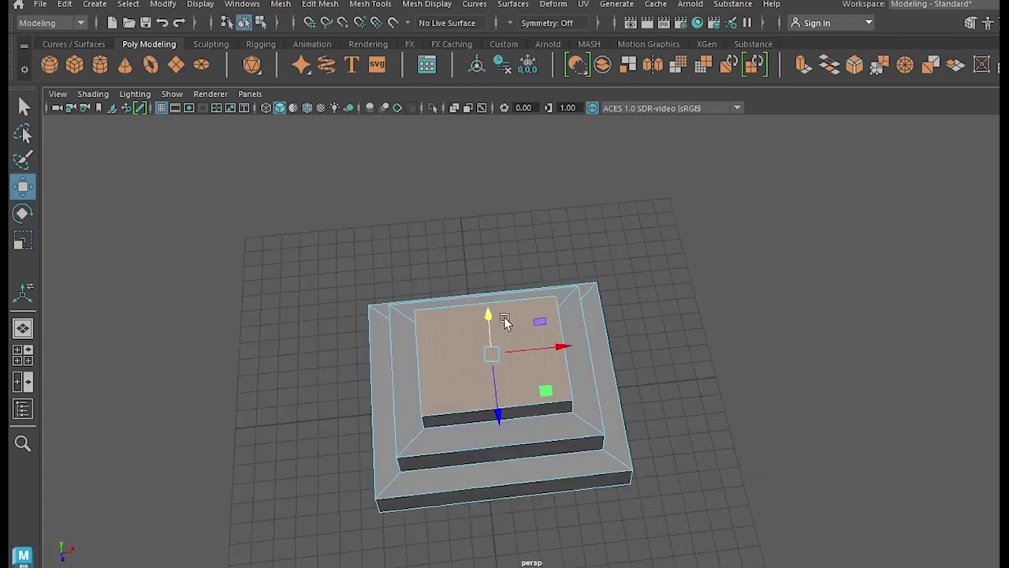
Step: Delete the third tier's top face to leave the stepped base open
key("Delete")
right_click_drag(493, 161, 498, 124)
left_click_drag(498, 272, 520, 205, "alt")
right_click_drag(536, 178, 536, 158)
left_click_drag(536, 158, 522, 252, "alt")
Step: Extrude the opening's border edge loop upward and scale it slightly inward to start a tapered column
double_click(460, 317)
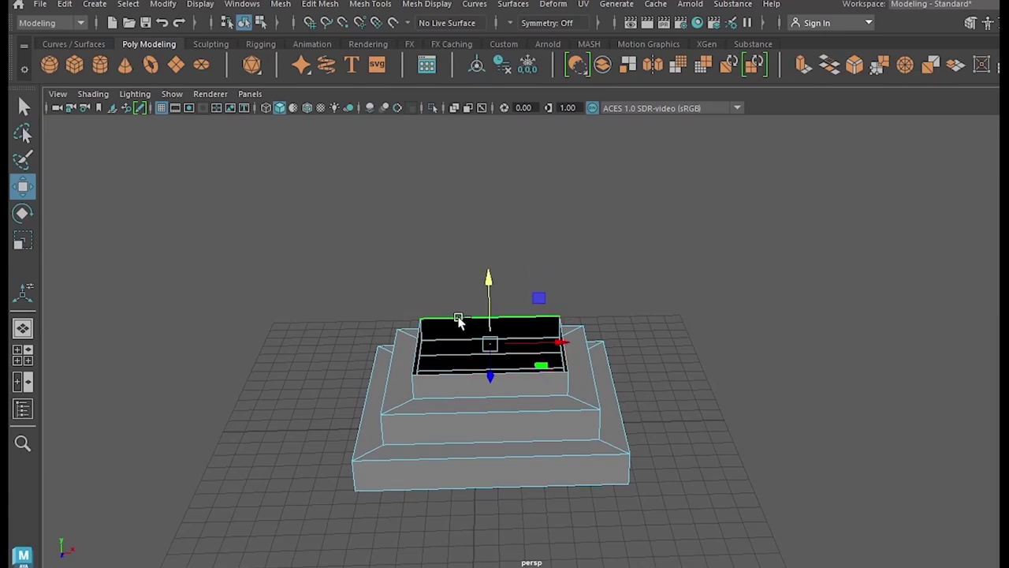
key("ctrl+e")
left_click_drag(480, 412, 512, 345, "alt")
scroll(500, 354, "up", 5)
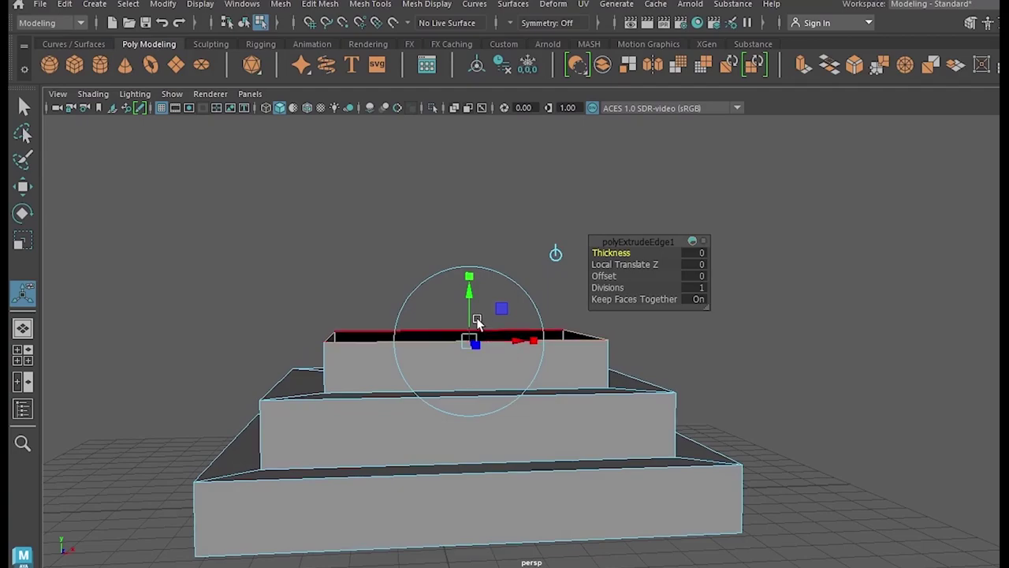
key("w")
left_click_drag(465, 299, 463, 260)
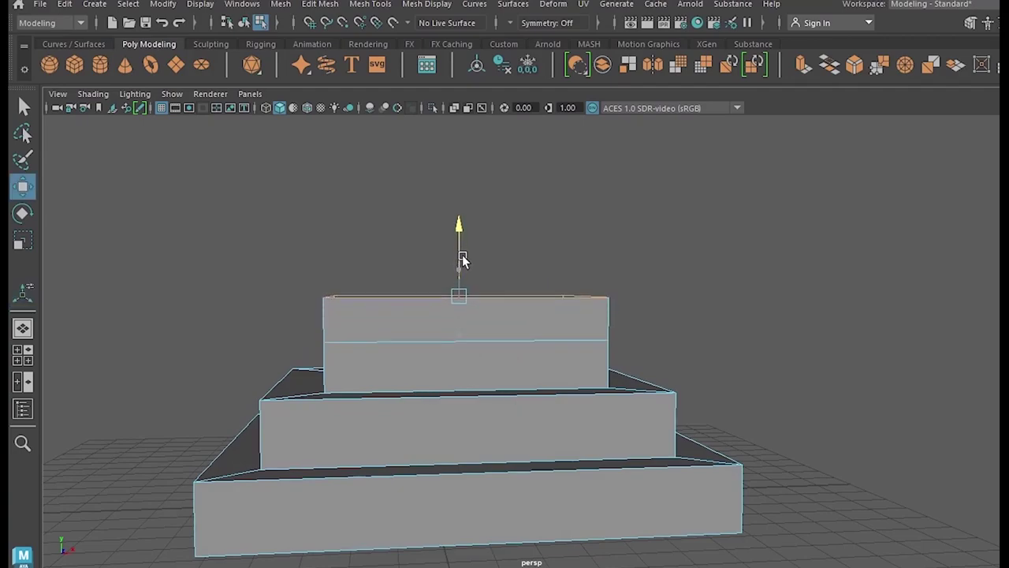
key("r")
left_click_drag(465, 386, 460, 538, "alt")
left_click_drag(453, 334, 484, 365)
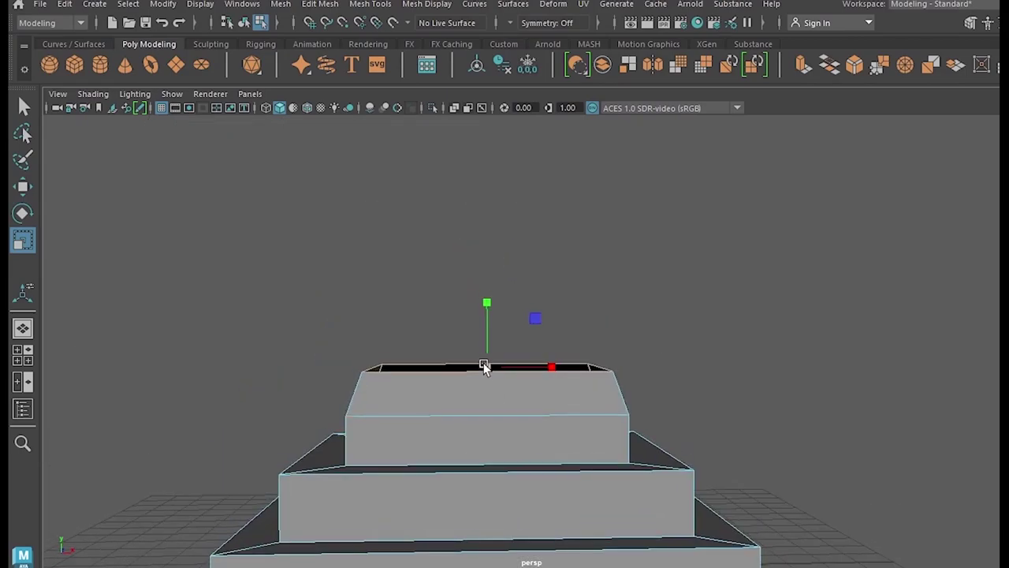
Step: In the front view, lower the top edge loop to shorten the first tapered band
key("space")
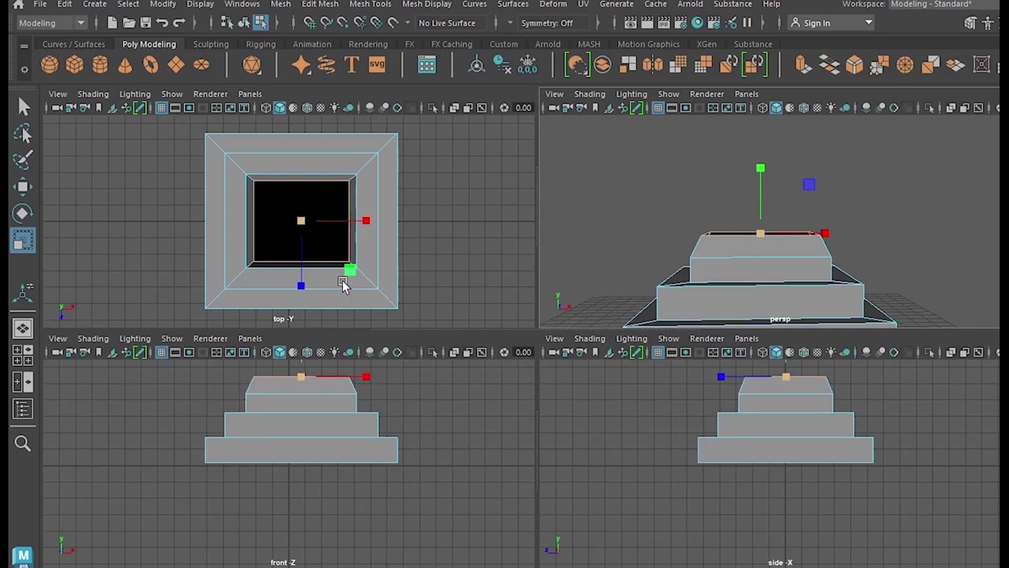
key("space")
middle_click_drag(605, 354, 605, 504, "alt")
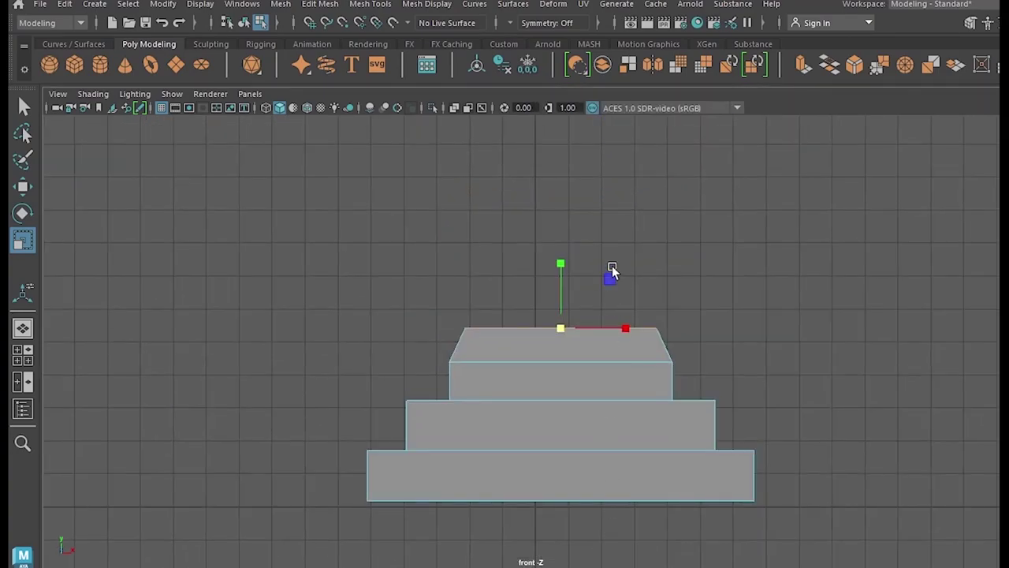
scroll(619, 272, "up", 2)
scroll(585, 426, "up", 1)
middle_click_drag(586, 426, 540, 495, "alt")
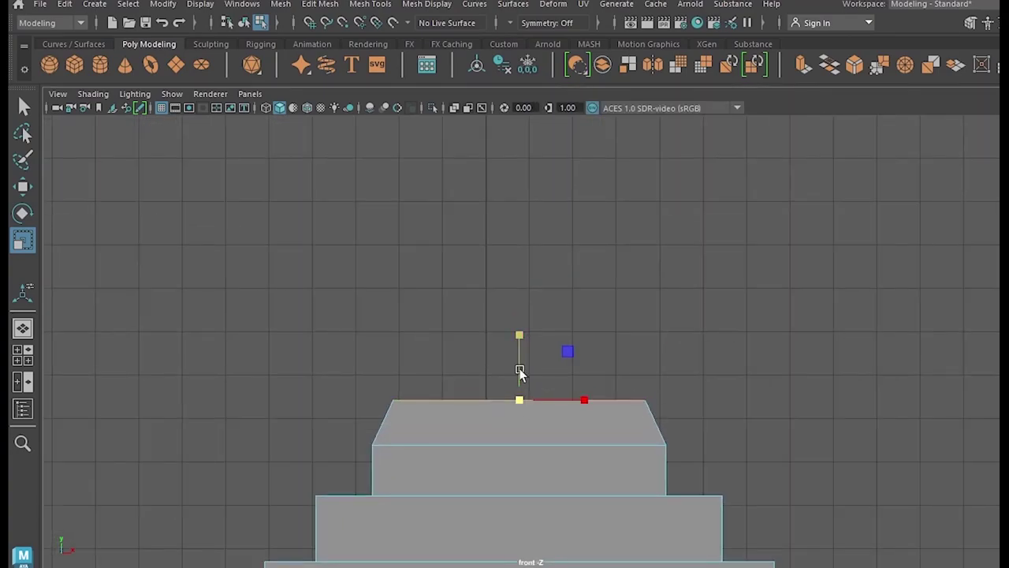
key("w")
left_click_drag(519, 372, 529, 418)
key("e")
key("r")
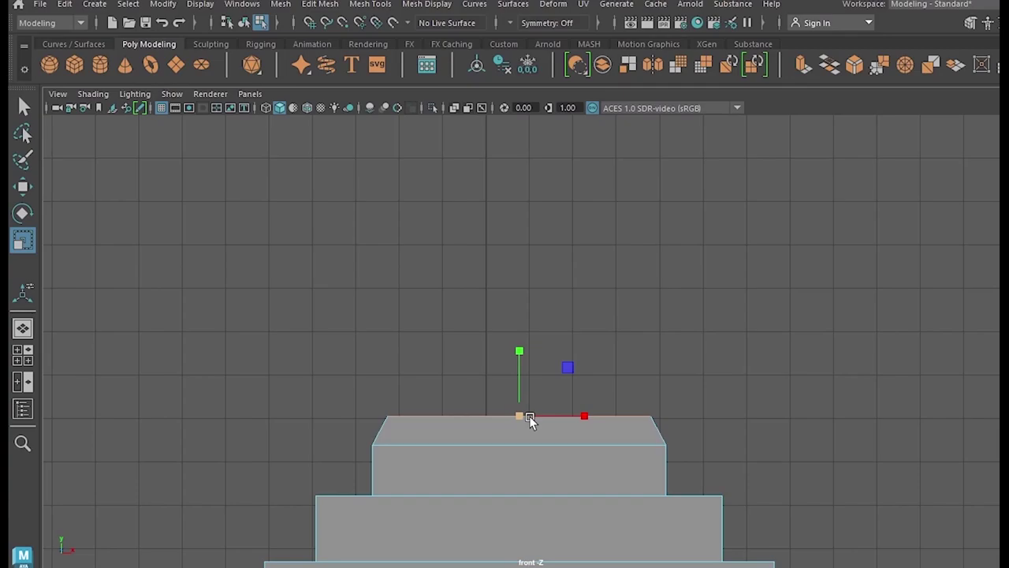
Step: Extrude the top edge loop upward and scale it inward to add a second tapered band
key("ctrl+e")
key("w")
left_click_drag(518, 371, 520, 348)
key("r")
left_click_drag(521, 384, 508, 387)
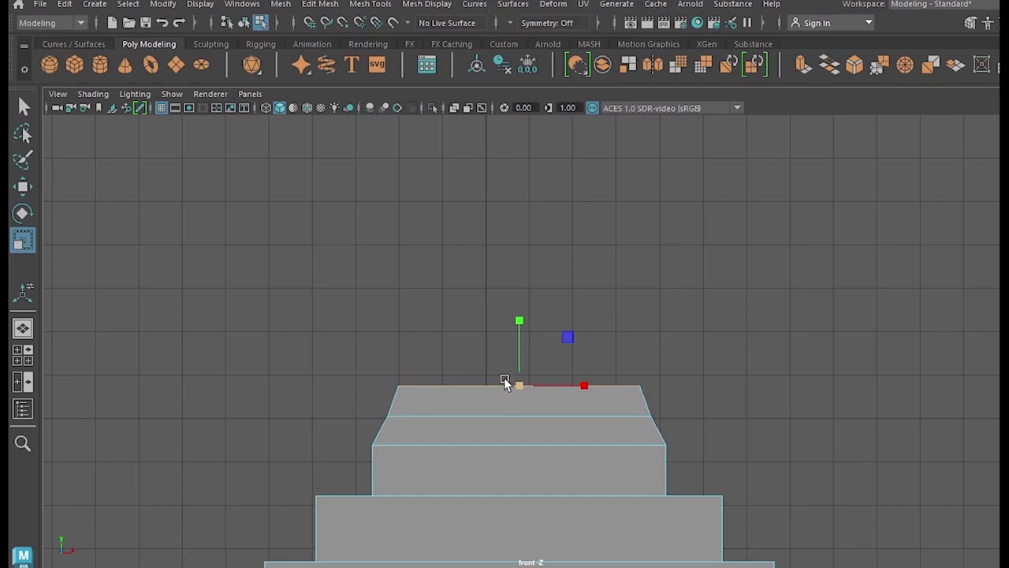
Step: Extrude a third band upward from the top edge loop and narrow its upper edge
key("w")
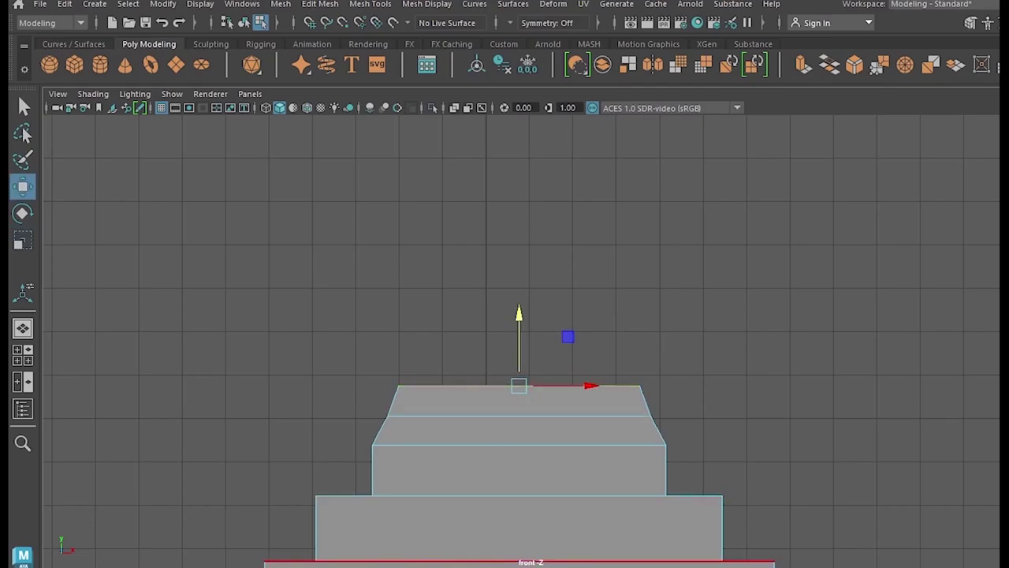
key("r")
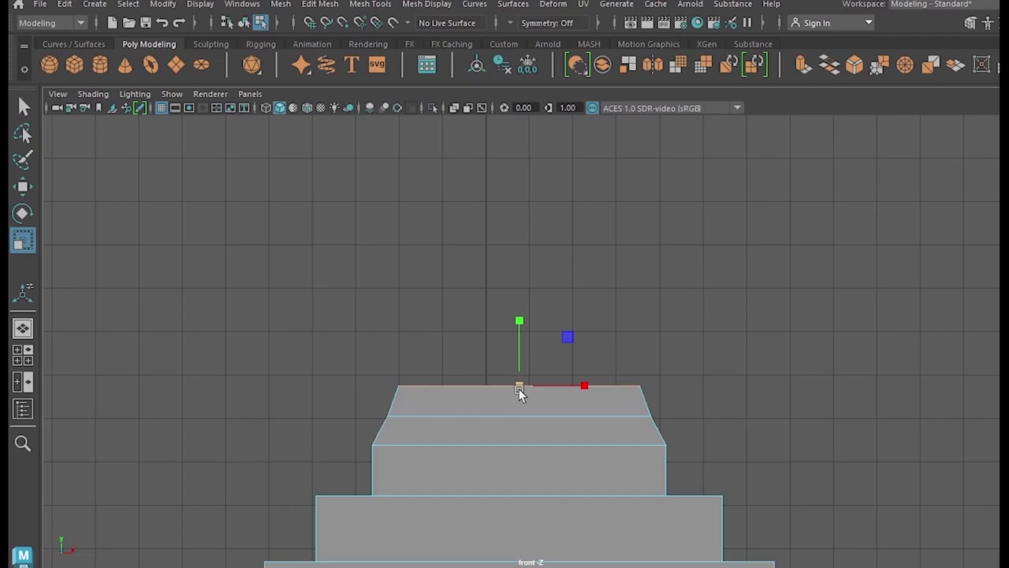
key("ctrl+e")
left_click_drag(518, 371, 516, 314)
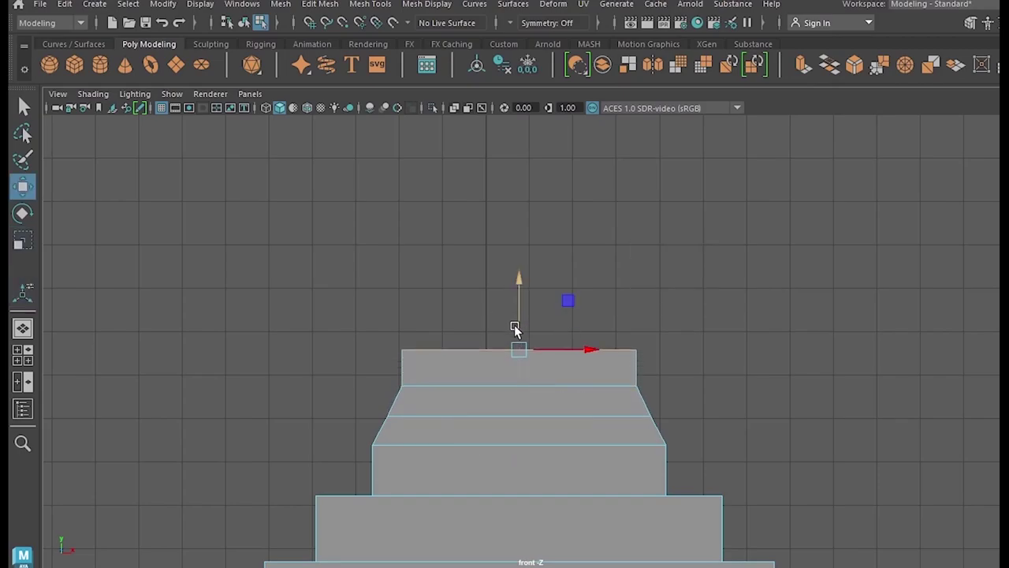
key("r")
left_click_drag(518, 349, 509, 350)
middle_click_drag(556, 356, 533, 432, "alt")
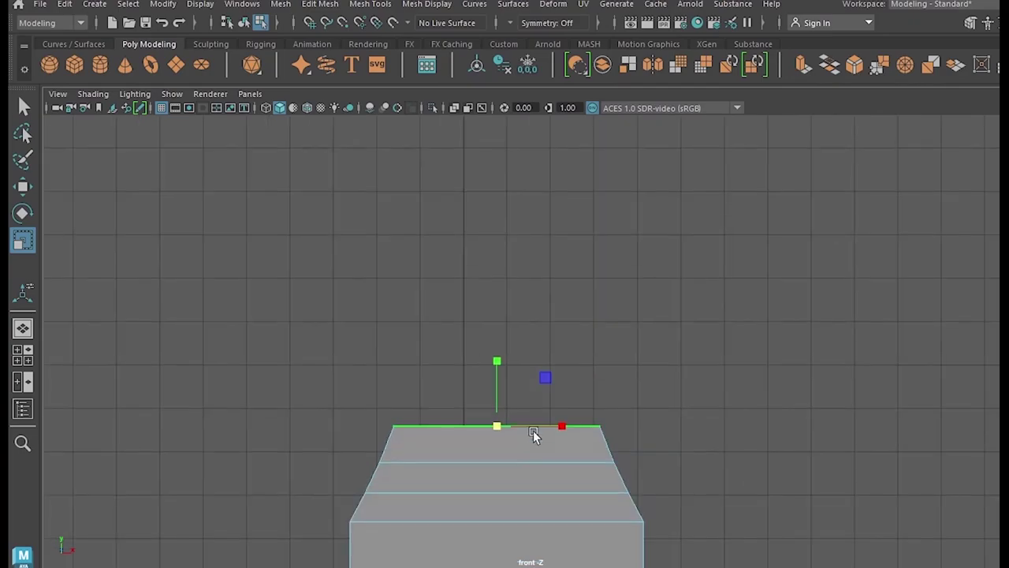
Step: Add a fourth, taller band by extruding the top edge loop upward and scaling it inward
key("ctrl+e")
key("w")
left_click_drag(504, 376, 503, 329)
key("e")
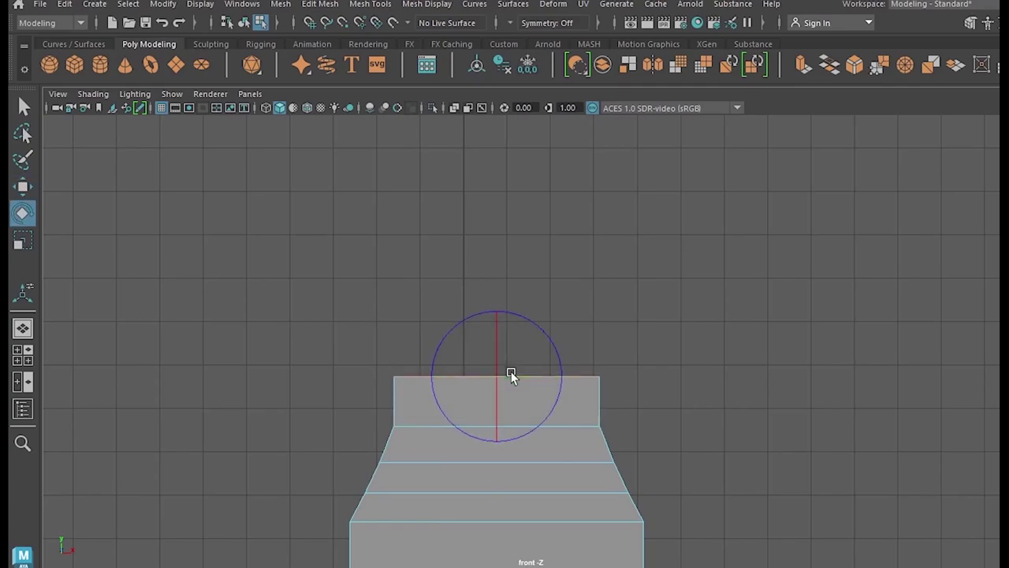
key("r")
left_click_drag(511, 375, 486, 376)
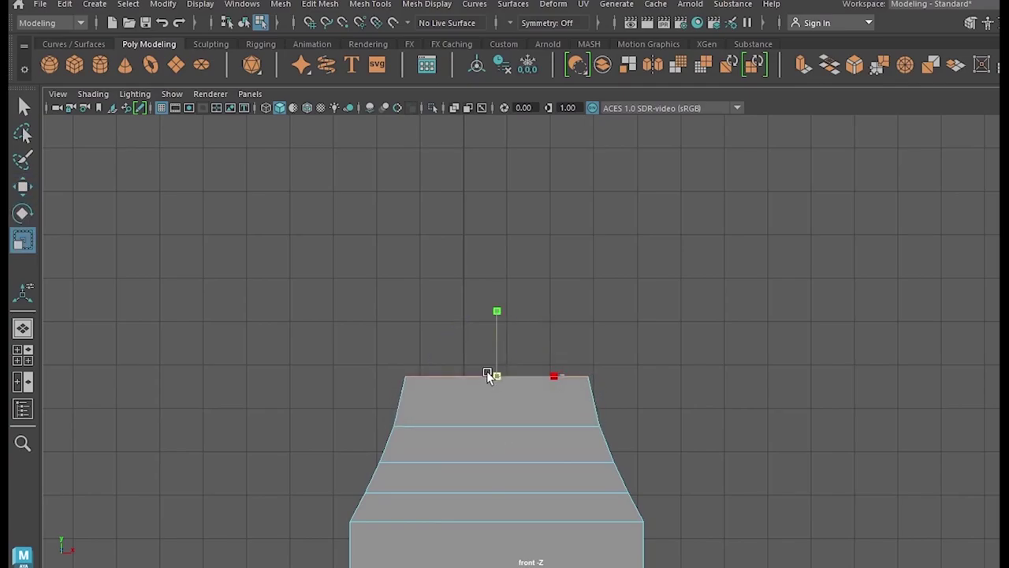
Step: Extrude a fifth band upward from the column's top edge loop and narrow it only slightly toward the waist
key("ctrl+e")
key("w")
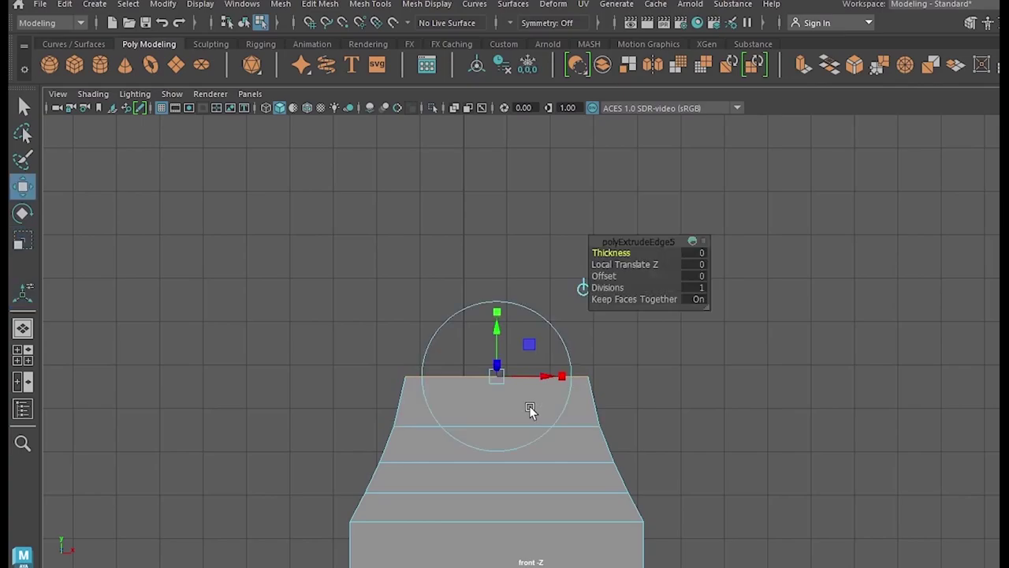
left_click_drag(496, 345, 495, 285)
middle_click_drag(526, 403, 531, 418, "alt")
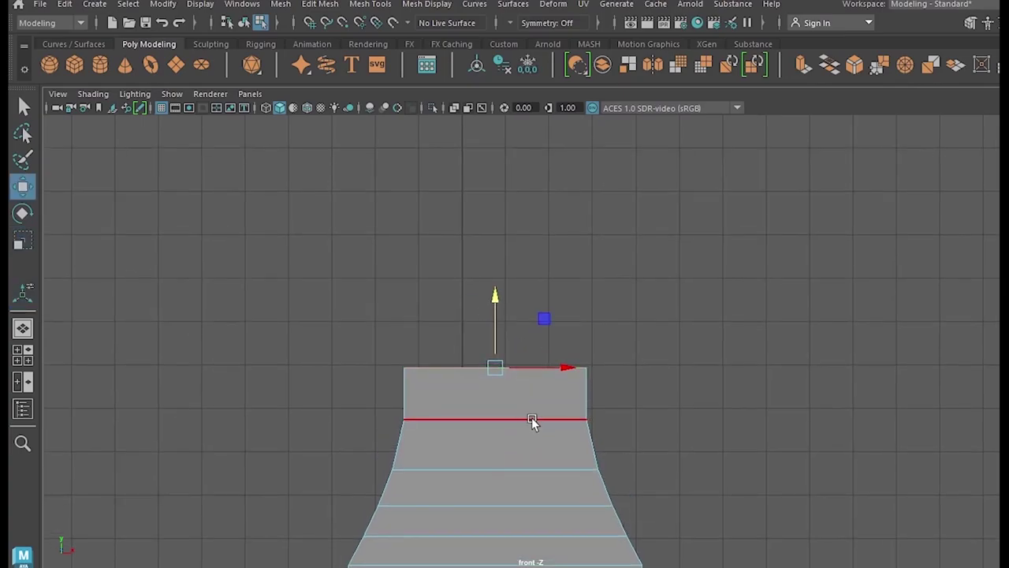
key("r")
left_click_drag(494, 367, 487, 369)
middle_click_drag(558, 423, 550, 473, "alt")
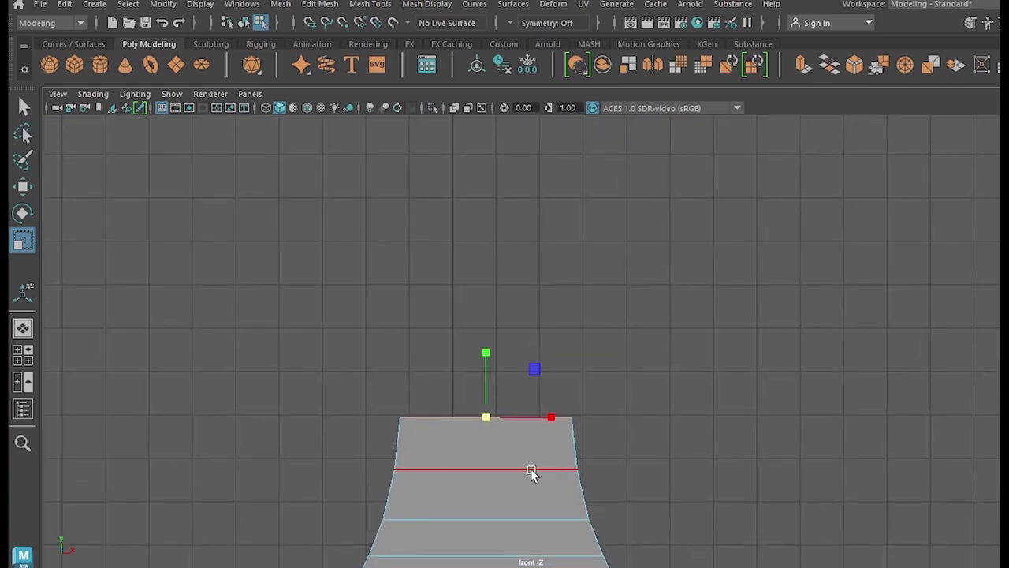
Step: Extrude a sixth band upward above the column's waist and scale its top edge loop slightly outward
key("ctrl+e")
key("w")
left_click_drag(483, 375, 492, 325)
key("r")
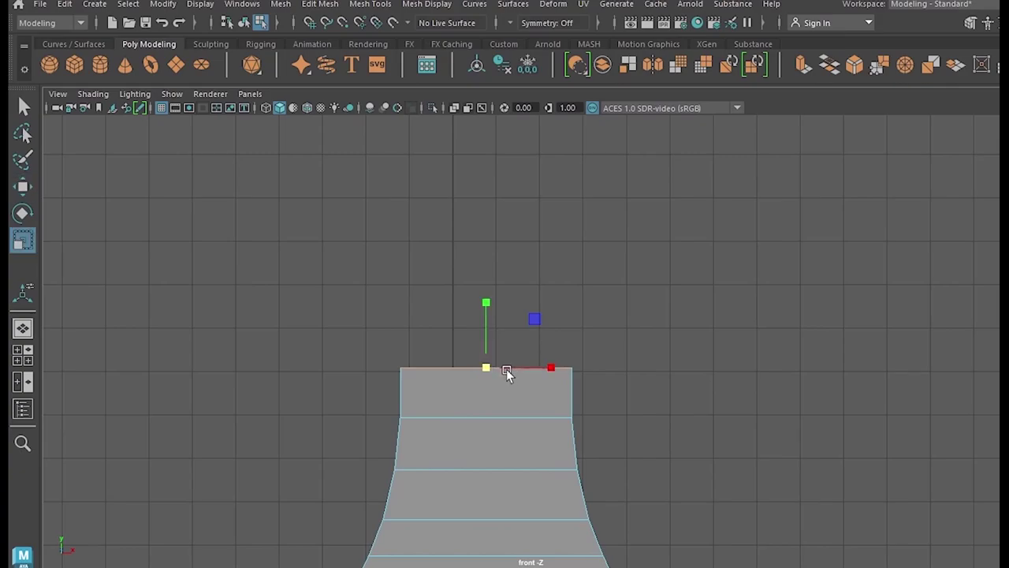
left_click_drag(492, 368, 499, 366)
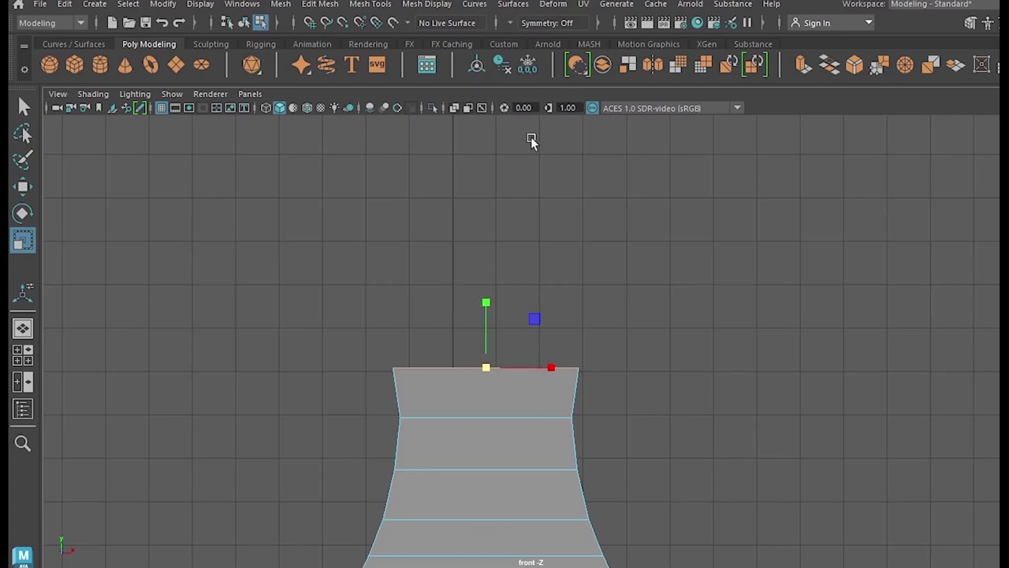
Step: Extrude a seventh band upward and widen its top edge loop to continue the outward flare
left_click_drag(486, 365, 501, 321)
key("ctrl+e")
key("w")
key("r")
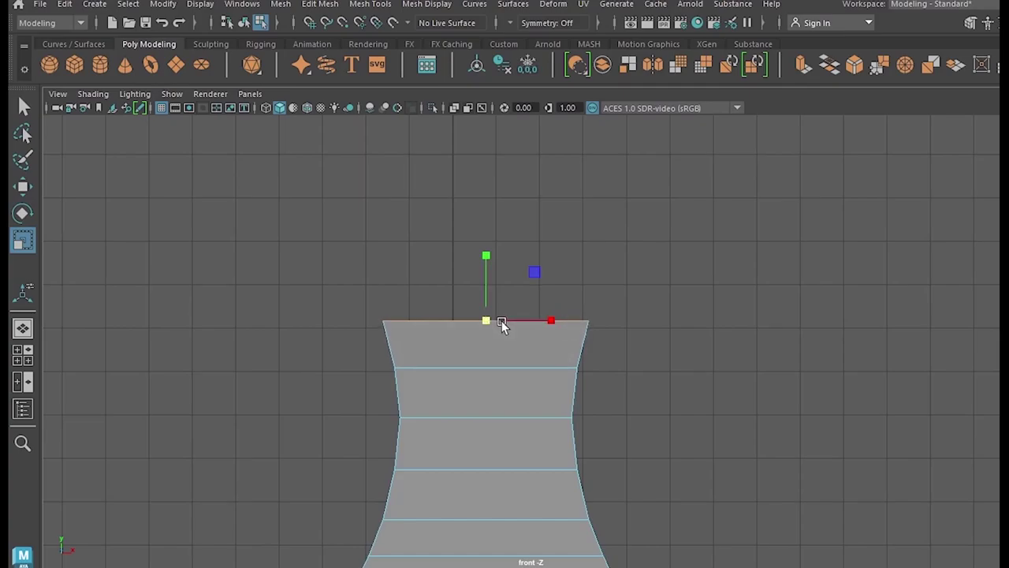
Step: Add an eighth band by extruding the top edge loop upward and scaling it further outward
scroll(511, 342, "down", 3)
key("ctrl+e")
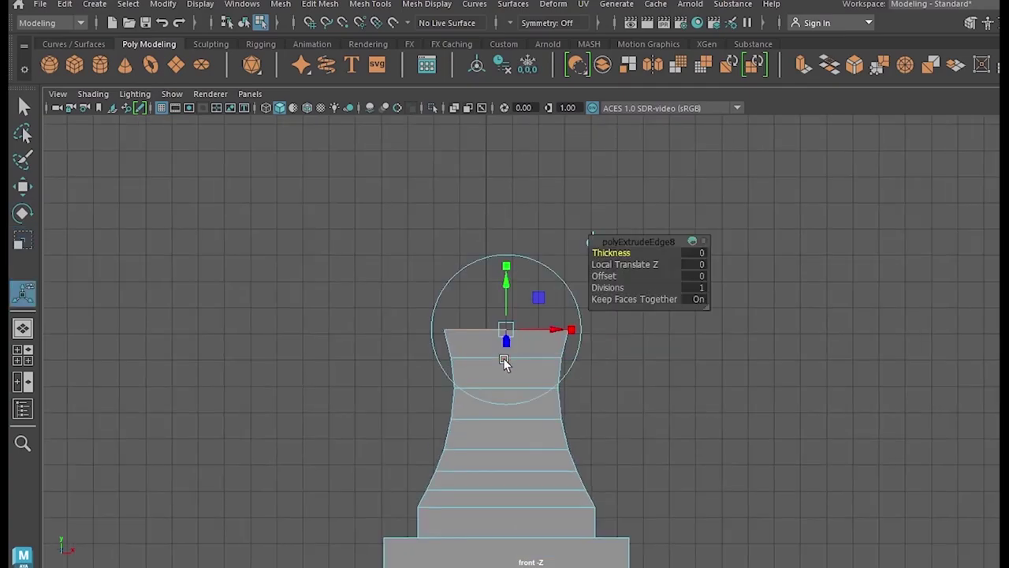
key("w")
left_click_drag(506, 308, 533, 297)
key("r")
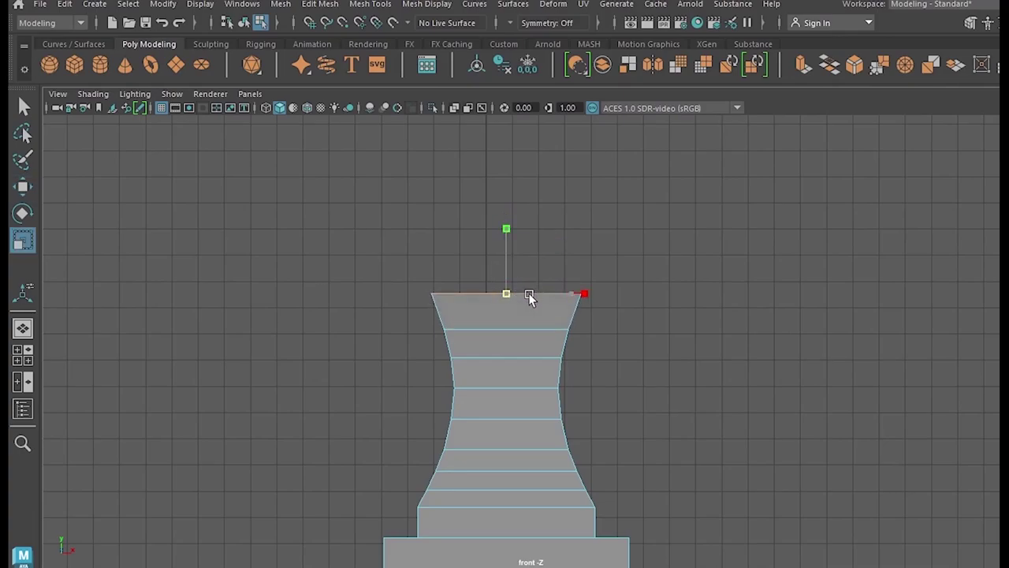
Step: Extrude a taller ninth band upward from the column's top and widen its upper edge loop
key("w")
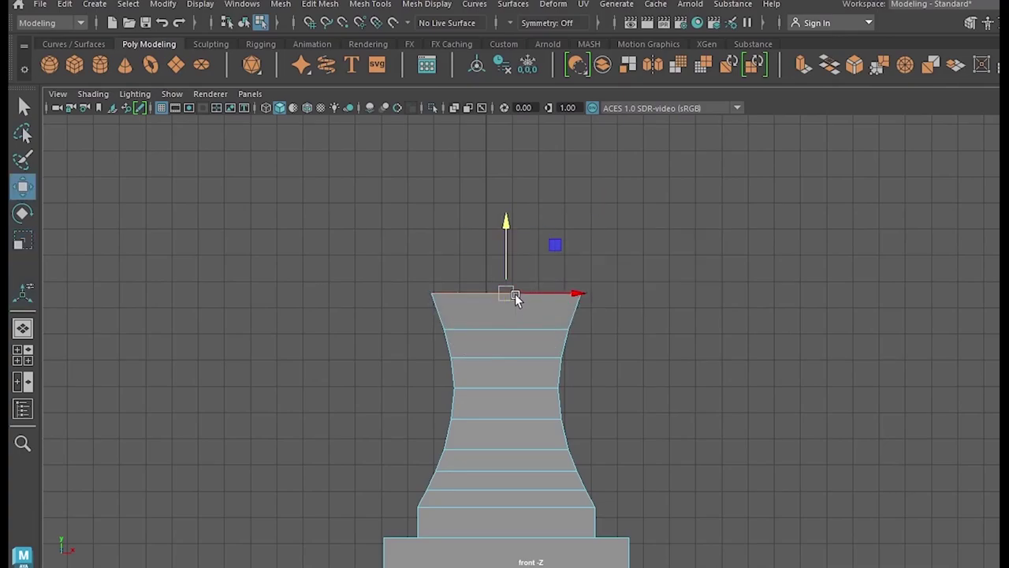
left_click_drag(505, 262, 505, 216)
key("r")
left_click_drag(517, 250, 533, 252)
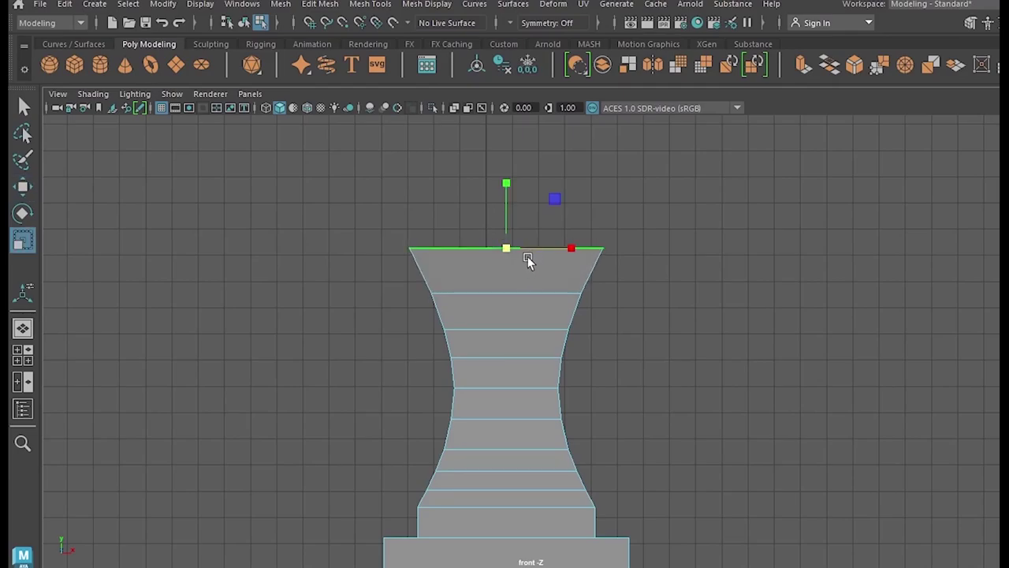
Step: Extrude a tenth band upward and scale its top edge loop outward to widen the column's flared top
key("ctrl+e")
key("w")
left_click_drag(507, 217, 530, 215)
key("r")
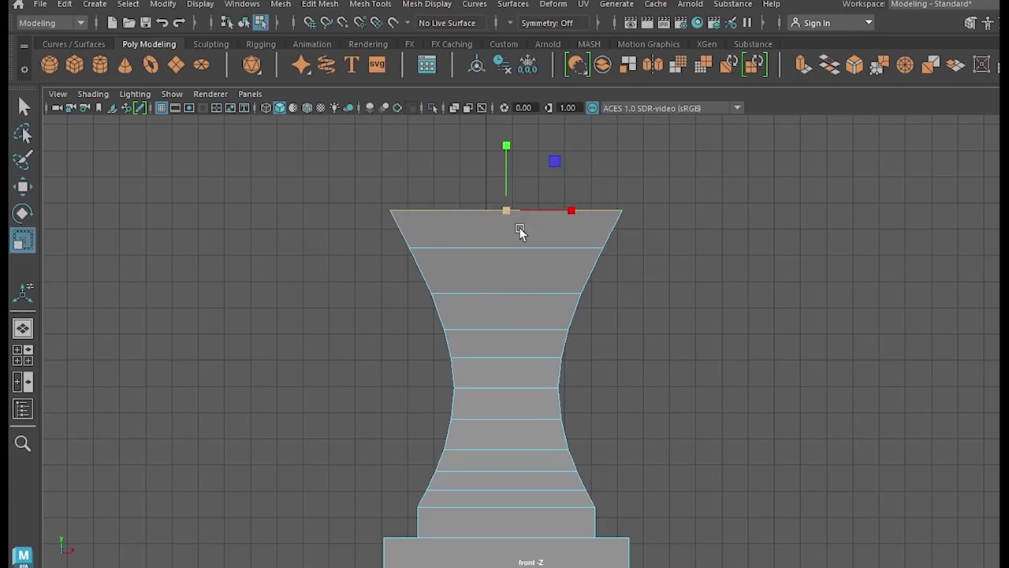
Step: Inspect the flared column's overall profile in the front and perspective views
middle_click_drag(528, 217, 496, 337, "alt")
scroll(504, 330, "up", 2)
left_click_drag(513, 324, 501, 384, "alt")
key("space")
key("space")
scroll(660, 294, "down", 5)
left_click_drag(643, 342, 692, 304, "alt")
scroll(578, 239, "up", 3)
left_click_drag(572, 240, 520, 237, "alt")
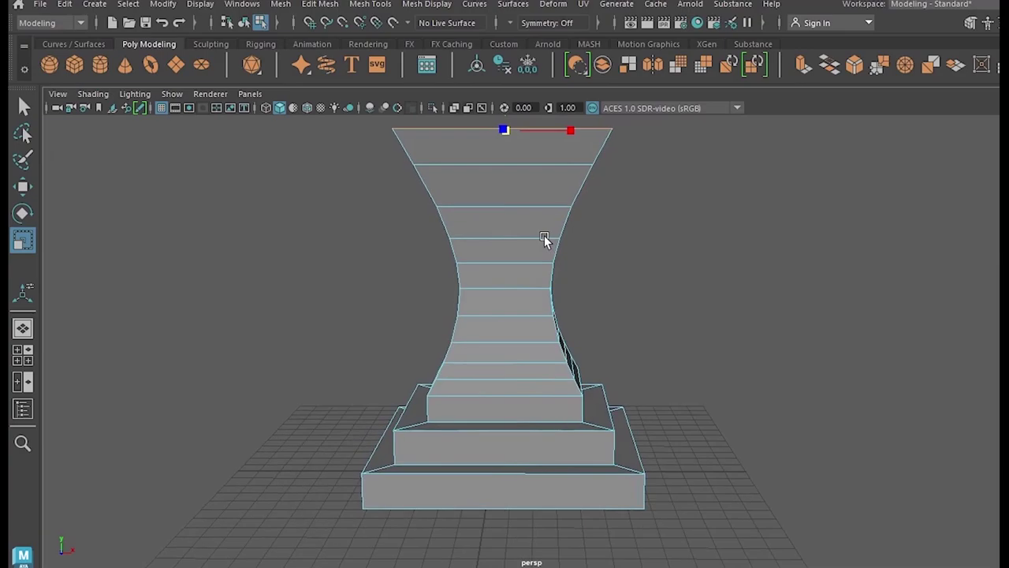
Step: Scale the edge loops between the waist and the column's top rim slightly inward in the front view
key("space")
key("space")
scroll(430, 338, "up", 3)
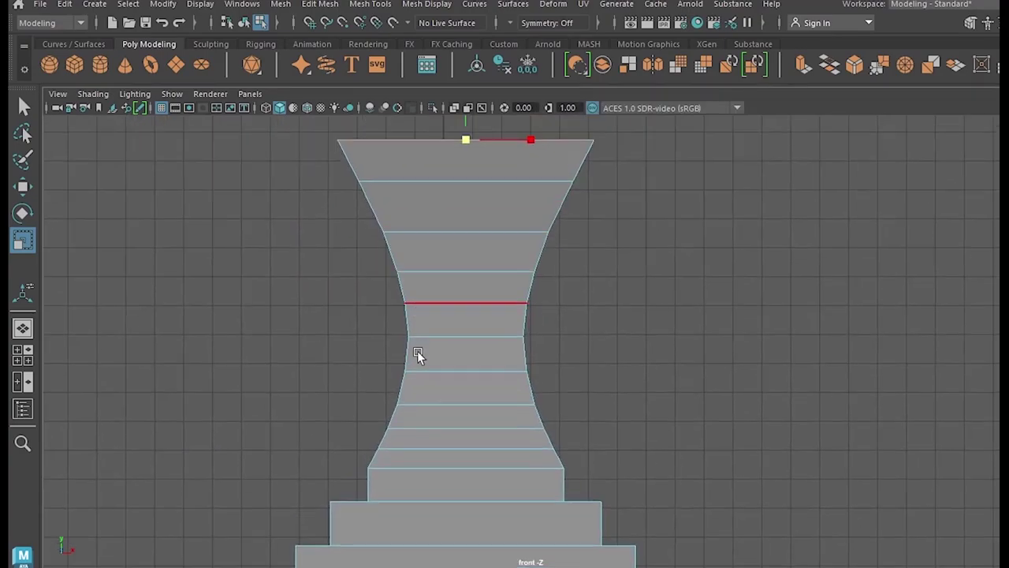
left_click(472, 305)
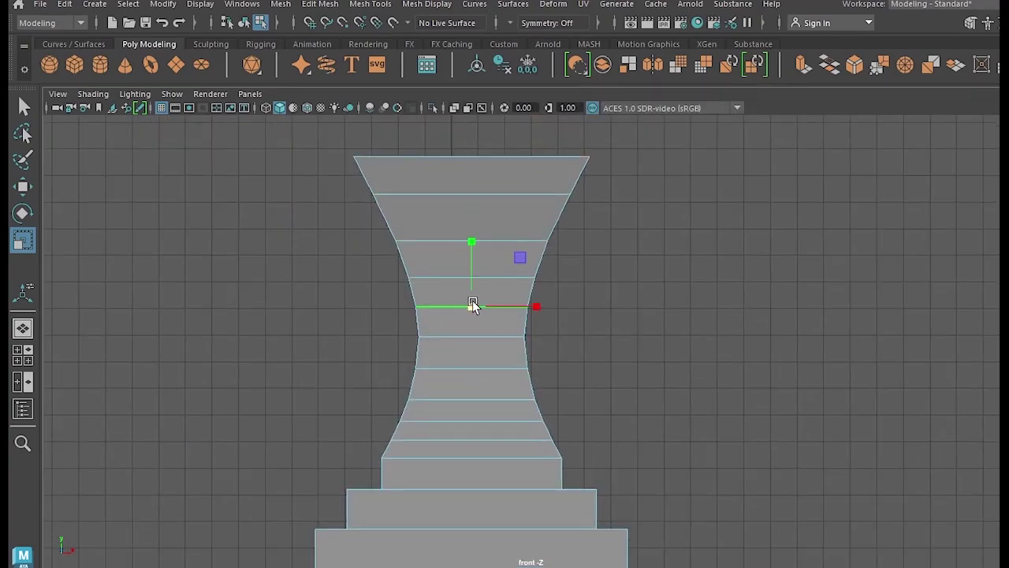
left_click(474, 278)
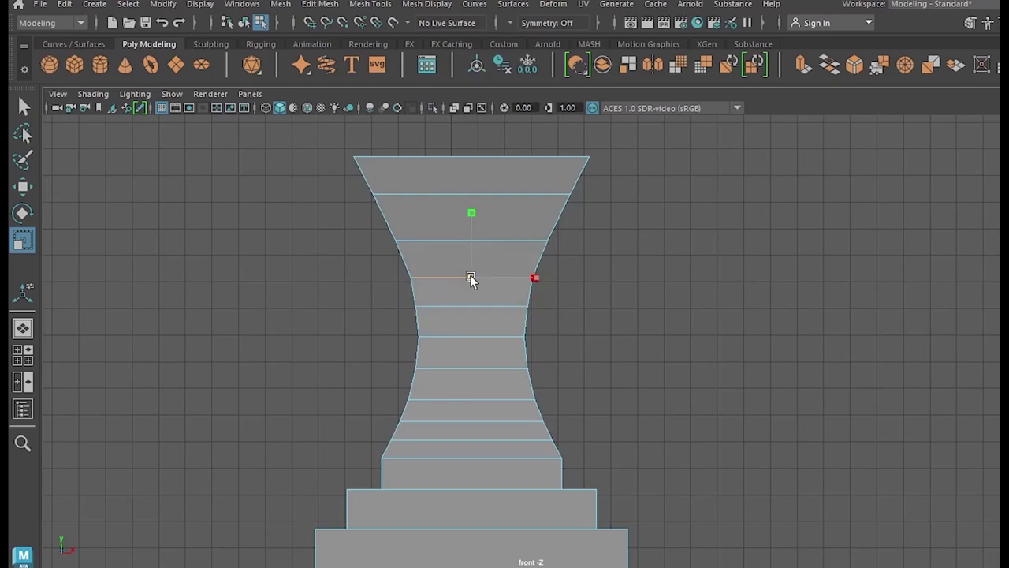
left_click(441, 242)
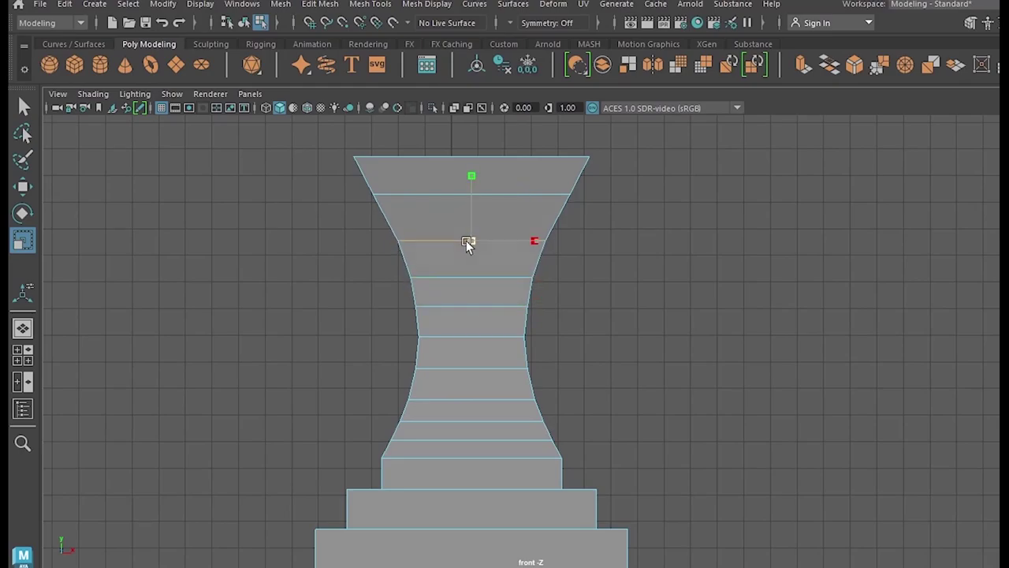
left_click(437, 193)
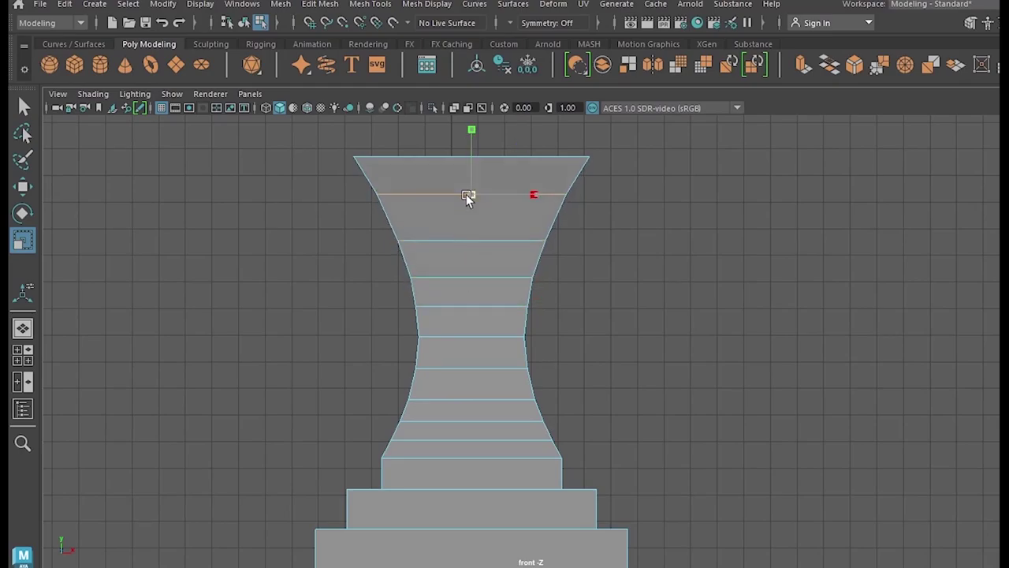
left_click(439, 156)
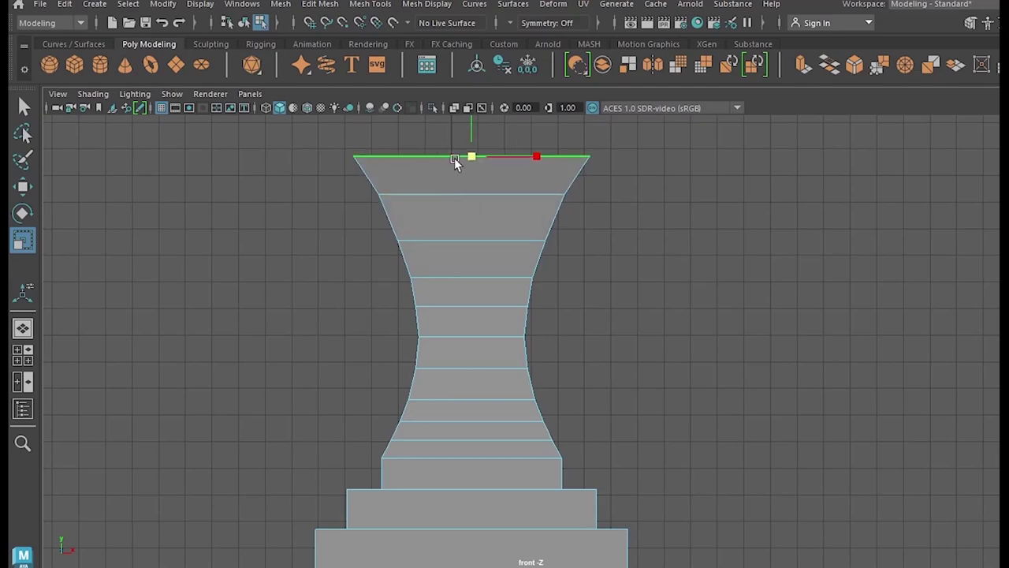
Step: Narrow the column's top rim and the two edge loops directly beneath it to soften the flare
key("space")
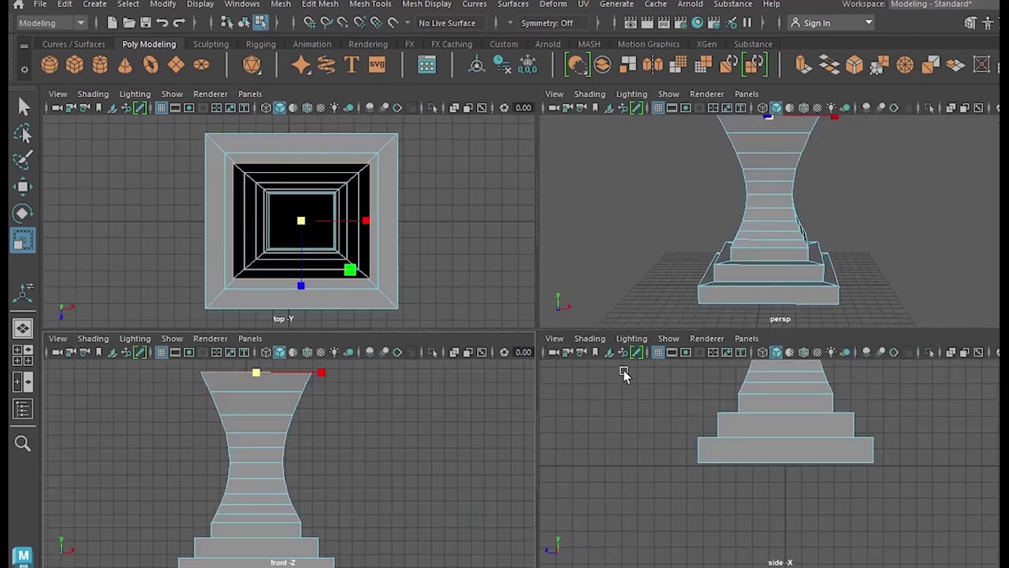
key("space")
left_click_drag(618, 465, 605, 483, "alt")
left_click_drag(617, 513, 603, 346, "alt")
key("space")
key("space")
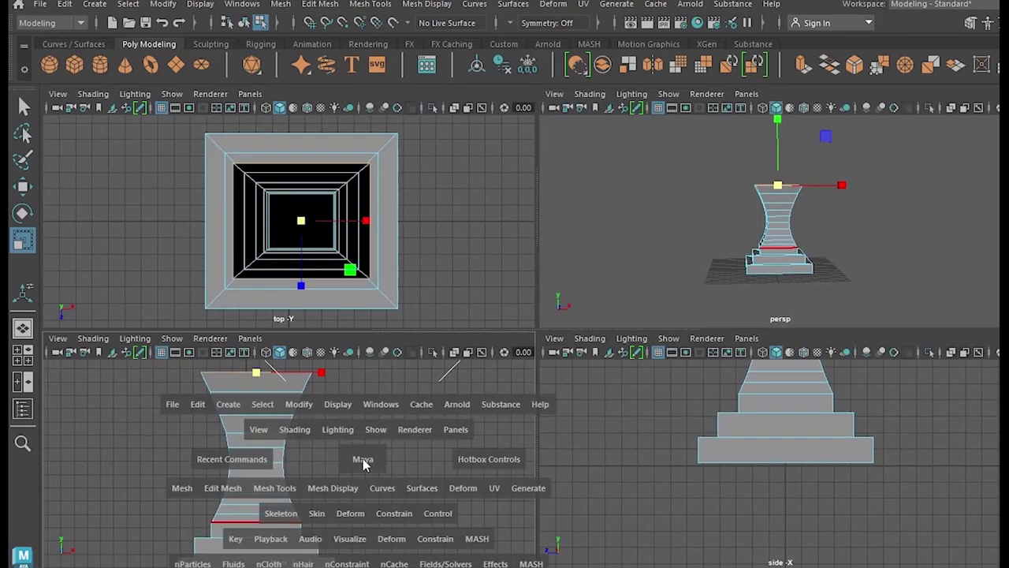
left_click_drag(465, 140, 461, 140)
double_click(451, 179)
double_click(451, 230)
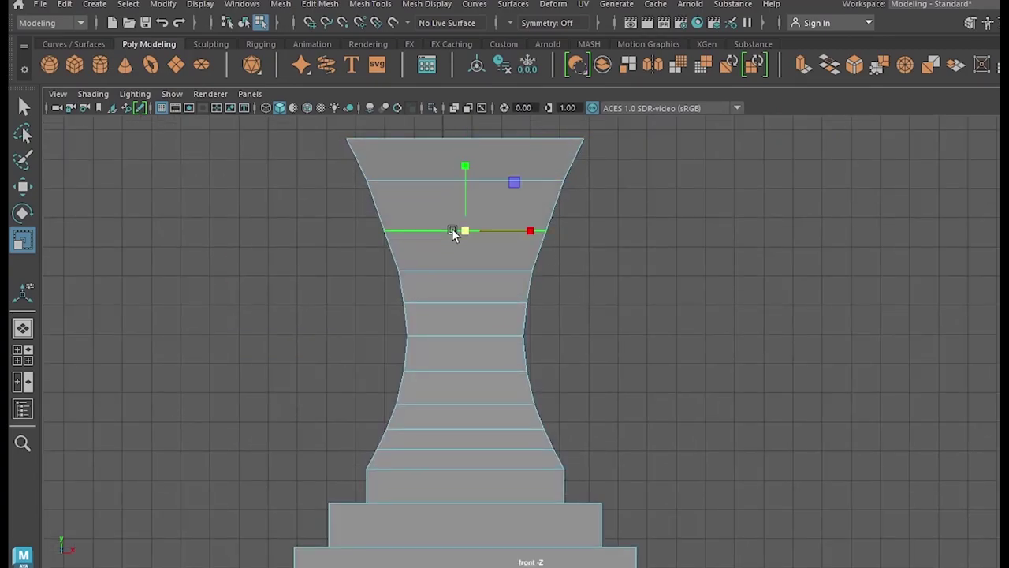
left_click_drag(465, 231, 458, 231)
Step: Scale the loops from just above the waist up to the one below the rim inward to smooth the curve
double_click(450, 272)
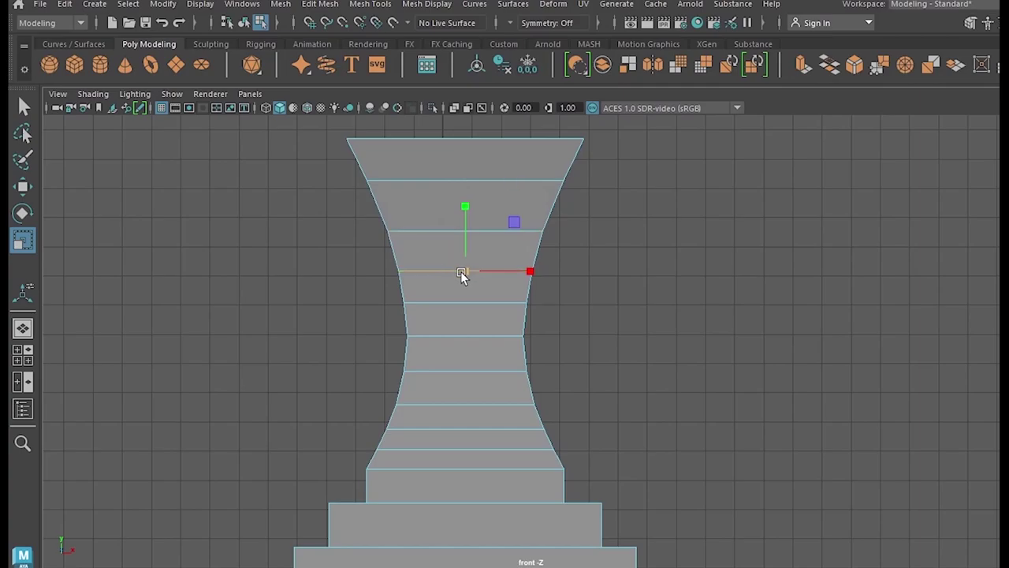
double_click(450, 303)
left_click_drag(465, 303, 458, 270)
double_click(409, 270)
double_click(432, 231)
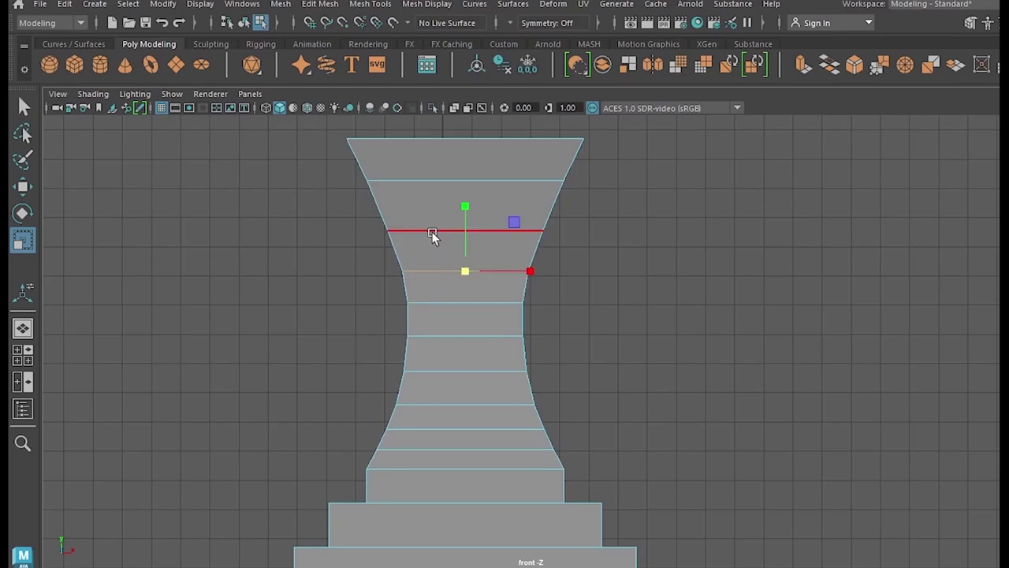
left_click_drag(464, 235, 463, 231)
double_click(466, 181)
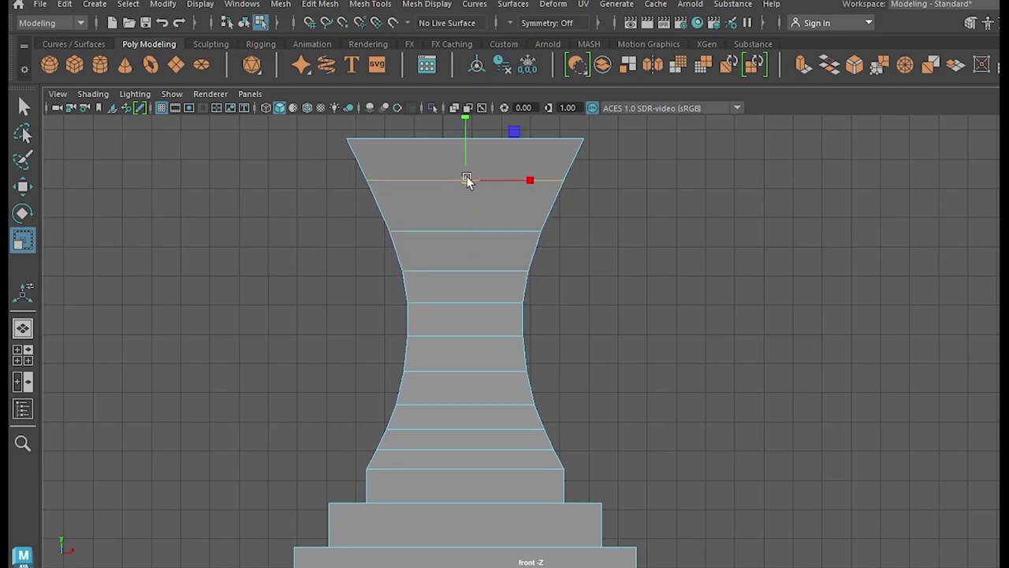
Step: Switch the column to edge selection in the perspective view and select the open top border loop
key("space")
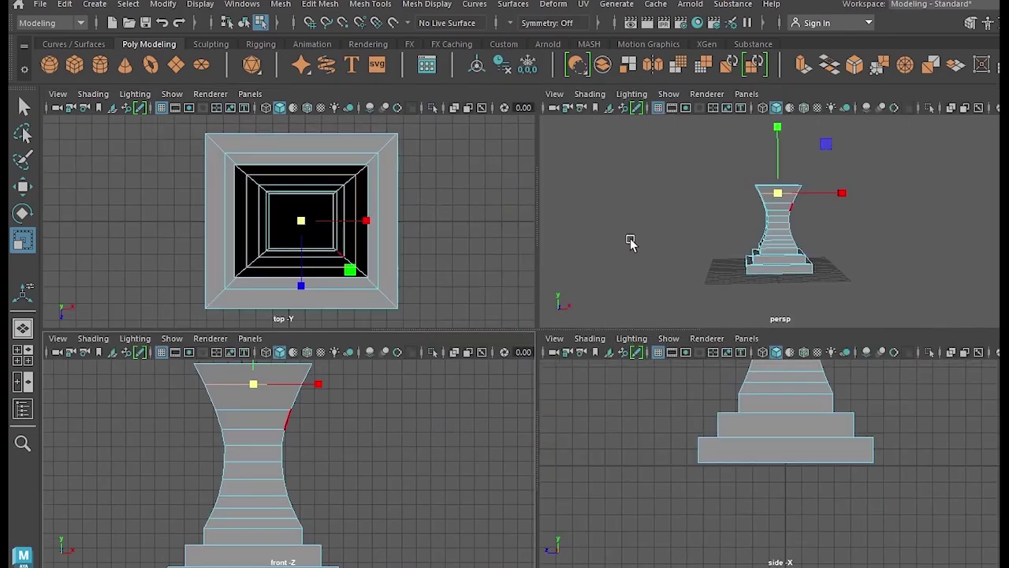
key("space")
left_click_drag(712, 316, 585, 338, "alt")
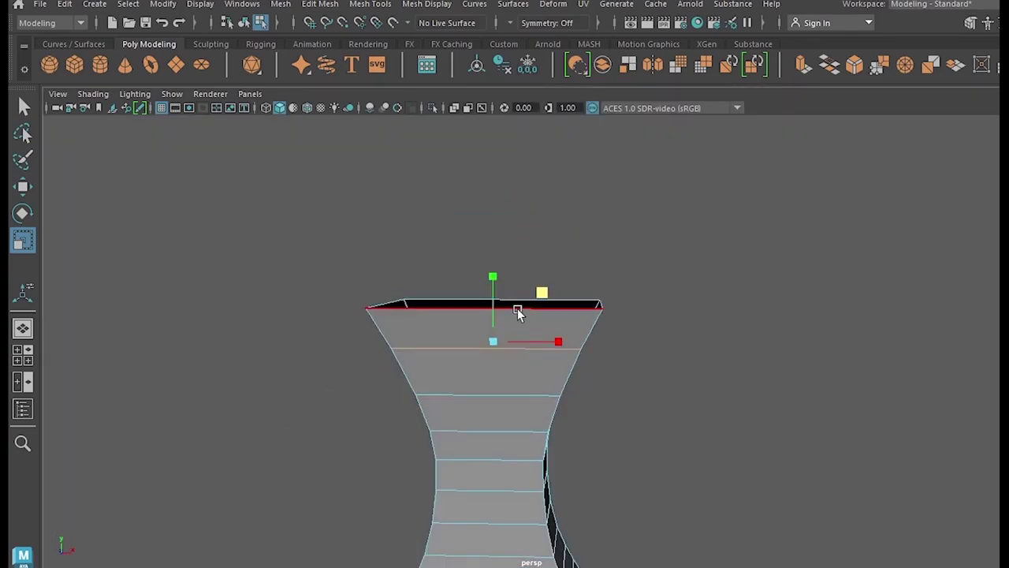
right_click_drag(517, 309, 567, 247)
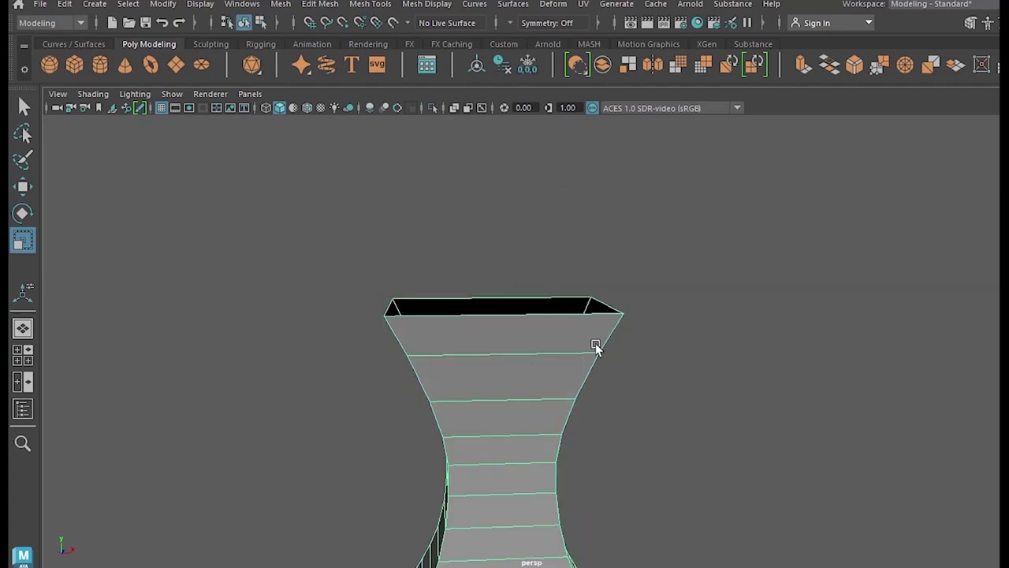
scroll(507, 256, "up", 3)
right_click_drag(496, 185, 489, 141)
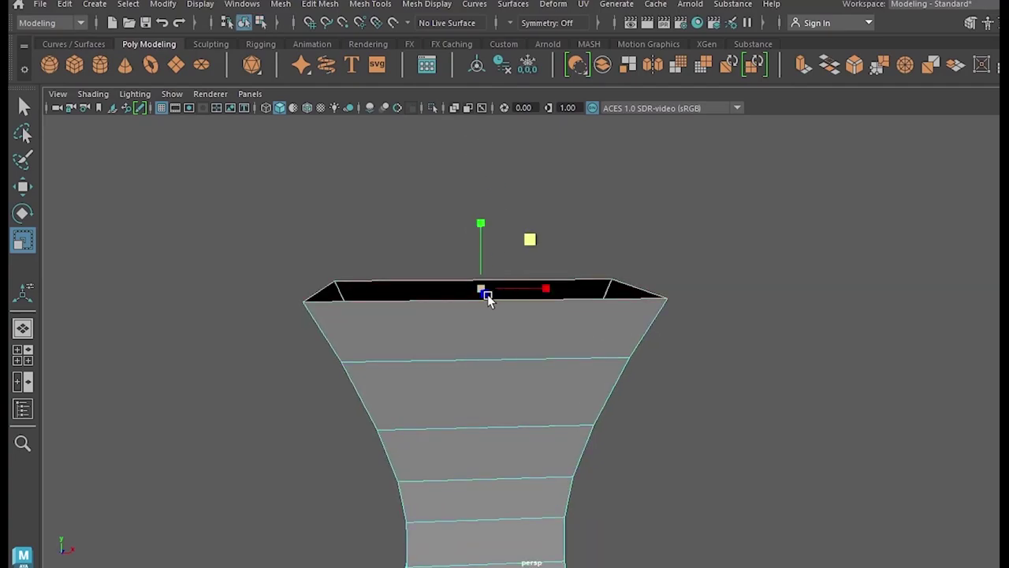
key("ctrl+e")
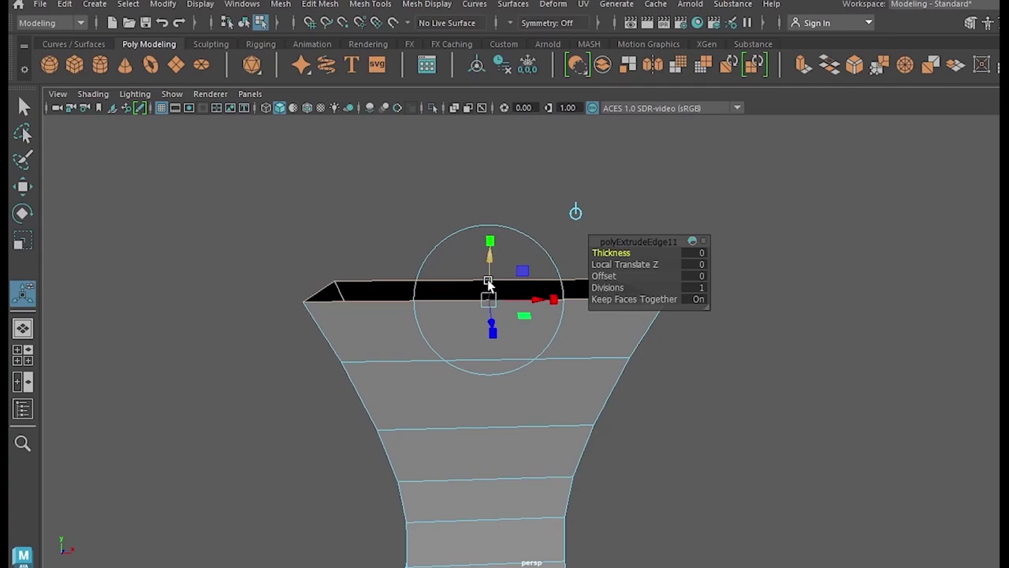
key("w")
left_click_drag(480, 271, 480, 243)
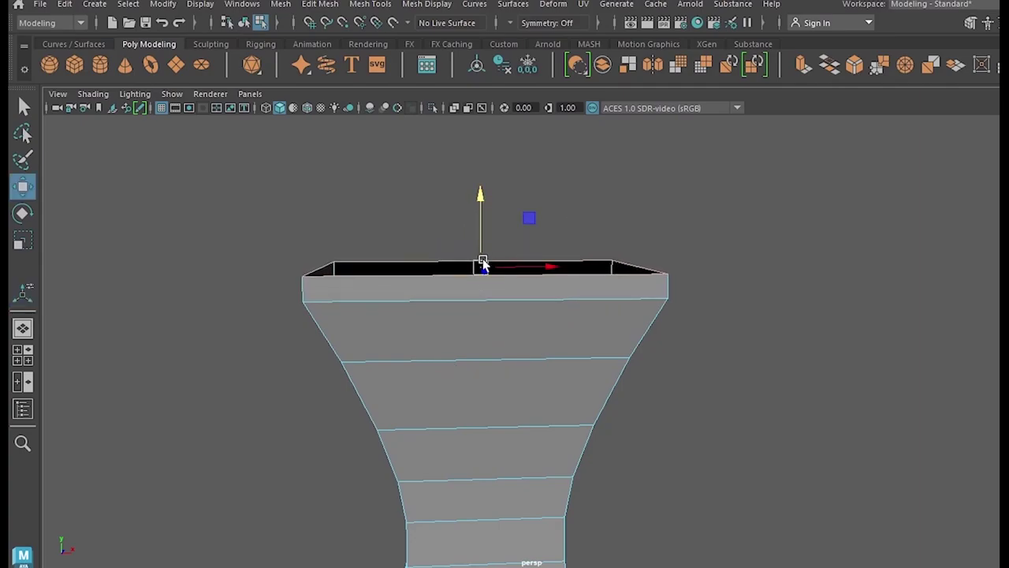
key("ctrl+z")
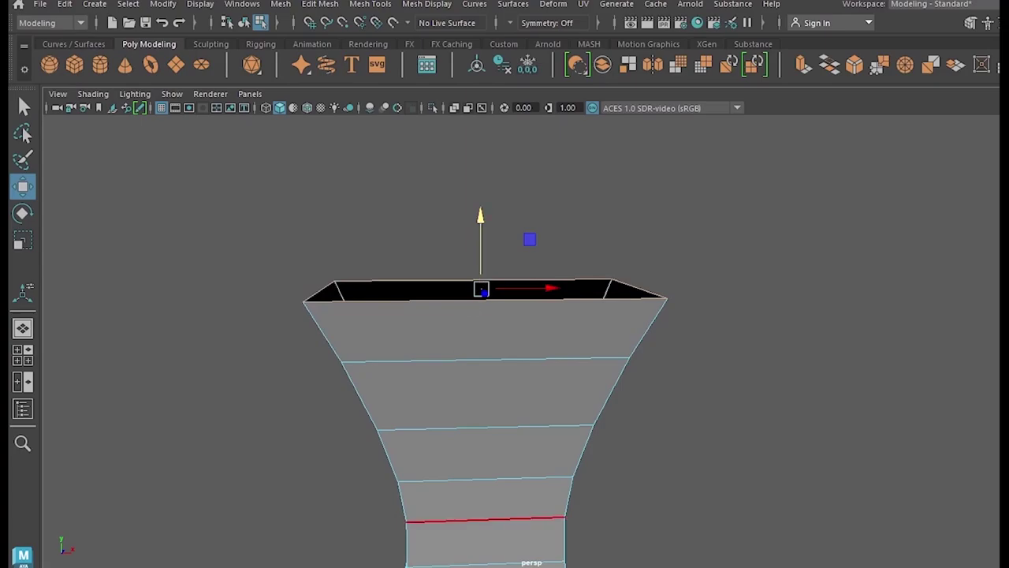
scroll(498, 204, "down", 3)
key("space")
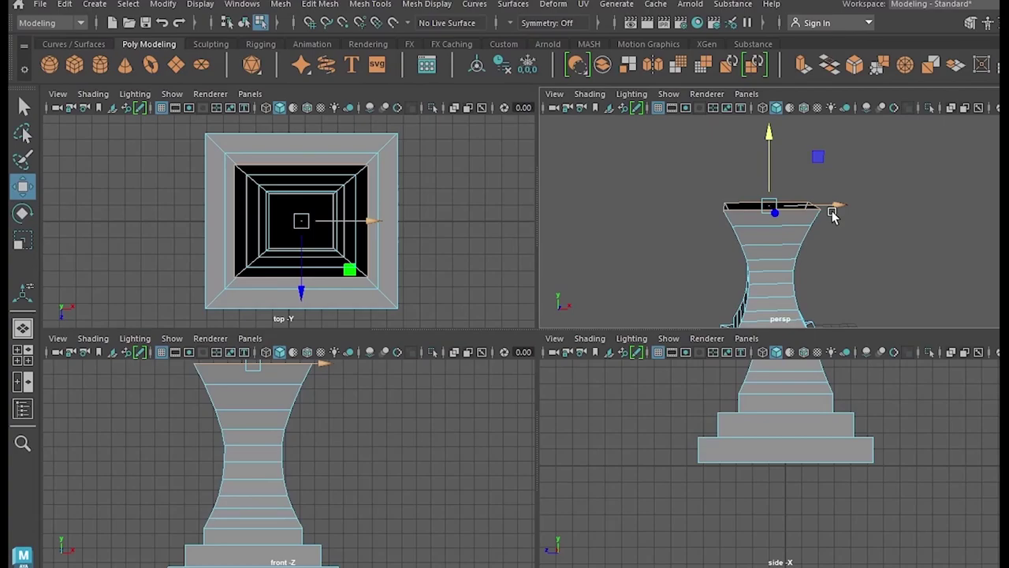
key("space")
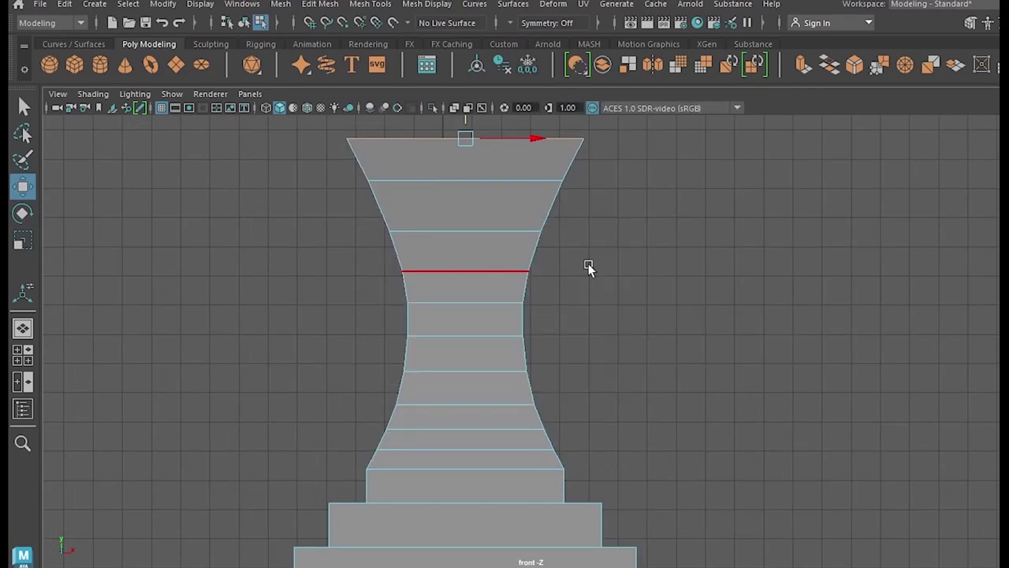
key("space")
key("space")
Step: Extrude the column's top border loop upward and scale it inward to form a sloped rim band
left_click_drag(749, 268, 651, 332, "alt")
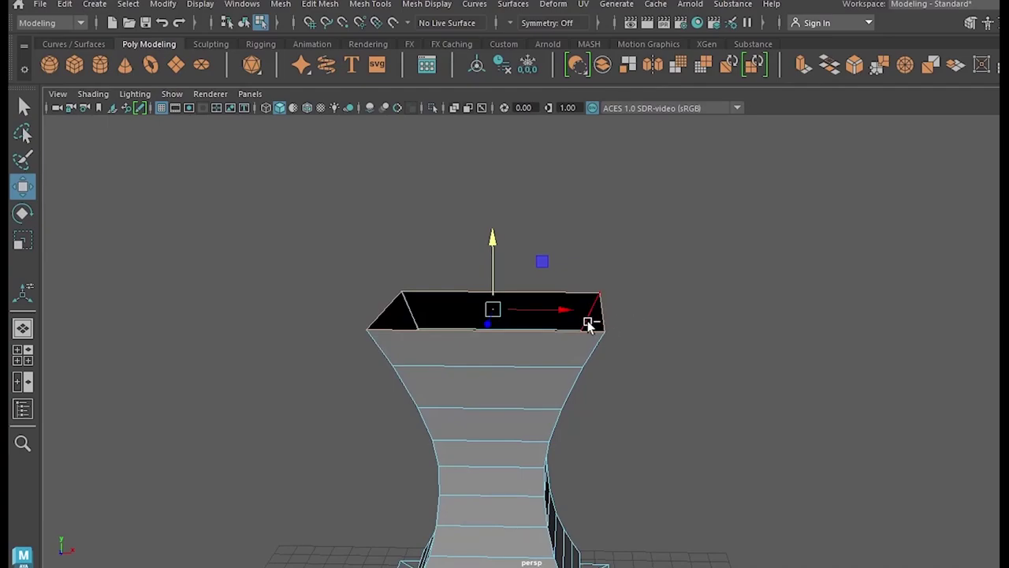
key("ctrl+e")
scroll(561, 307, "up", 4)
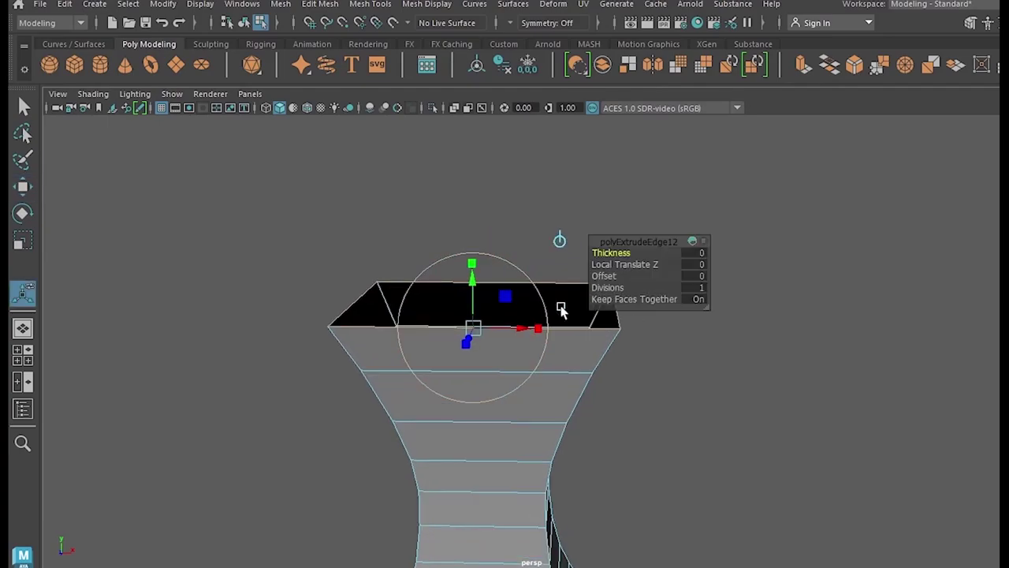
middle_click_drag(475, 355, 480, 313, "alt")
left_click_drag(478, 295, 488, 333)
middle_click_drag(488, 333, 391, 362, "alt")
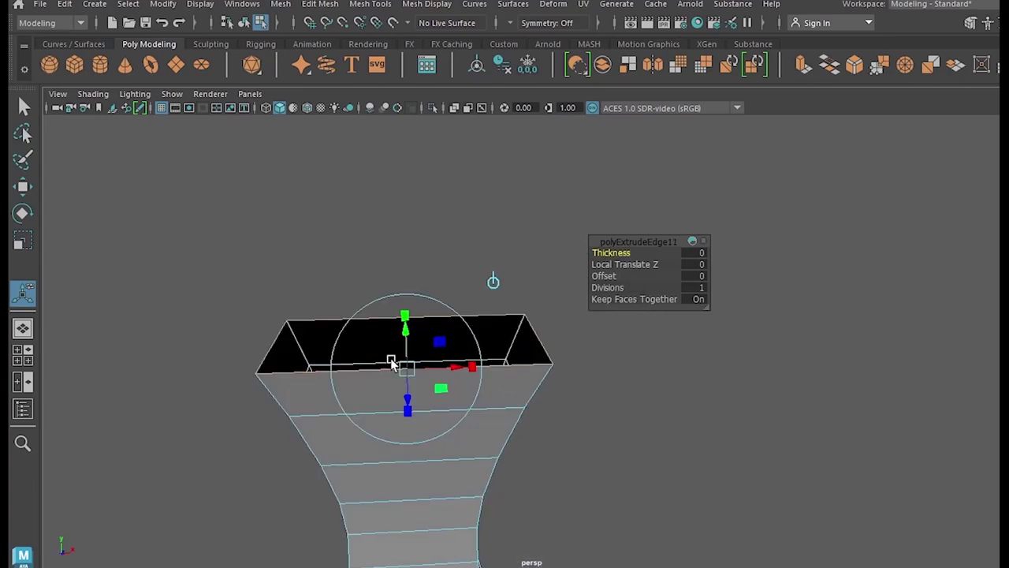
key("w")
mouse_move(405, 303)
left_mouse_down()
mouse_move(408, 283)
mouse_move(412, 294)
left_mouse_up()
key("r")
left_click_drag(402, 332, 395, 333)
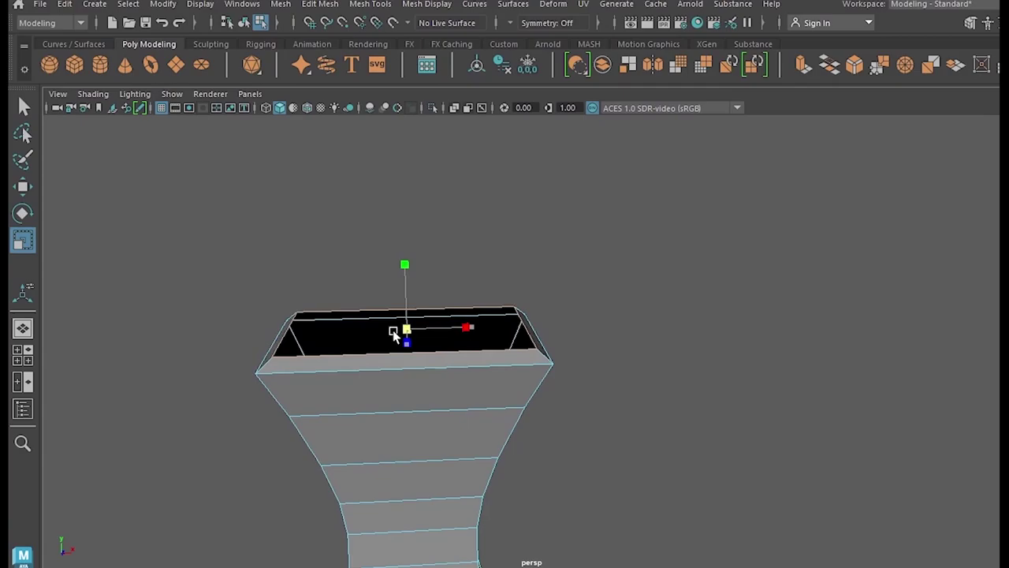
Step: Widen the new rim band's top loop slightly and lower it to make the band shallower
scroll(397, 334, "down", 2)
middle_click_drag(359, 377, 468, 361, "alt")
scroll(407, 372, "up", 5)
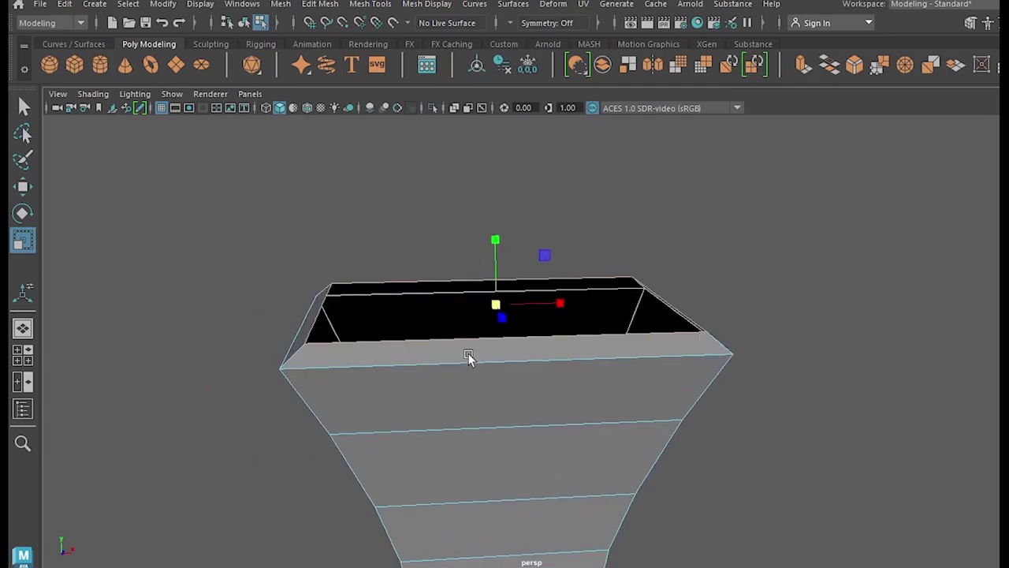
left_click_drag(494, 305, 497, 309)
key("w")
left_click_drag(492, 272, 493, 282)
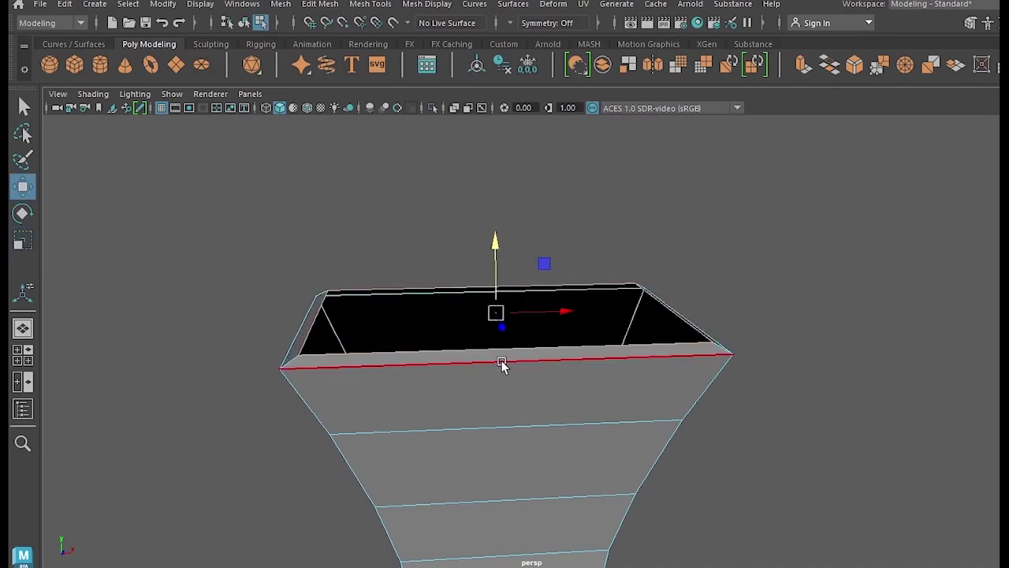
Step: Extrude a second rim band upward from the top border loop and scale its upper edge inward
key("ctrl+e")
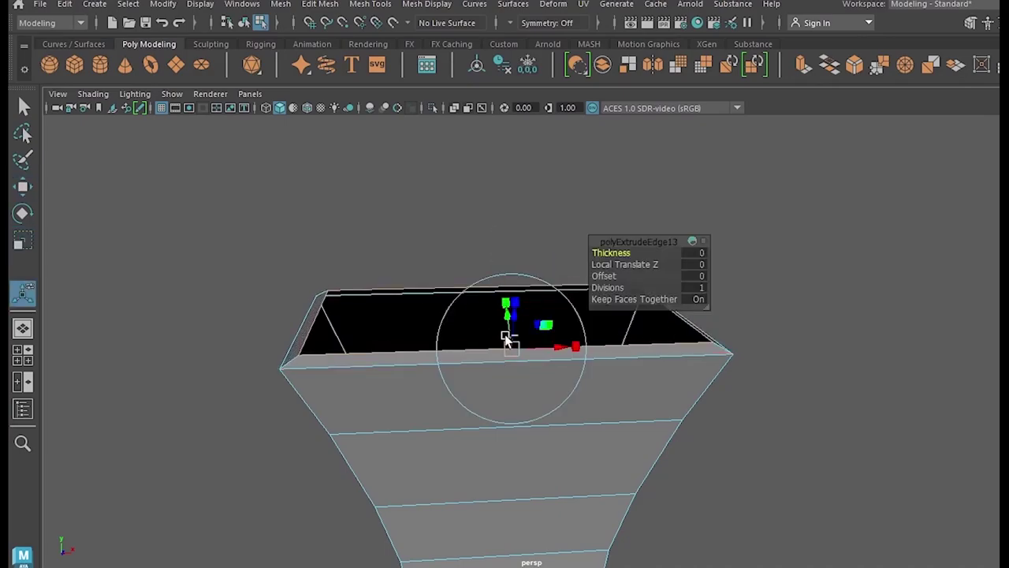
key("w")
left_click_drag(497, 304, 469, 289)
key("r")
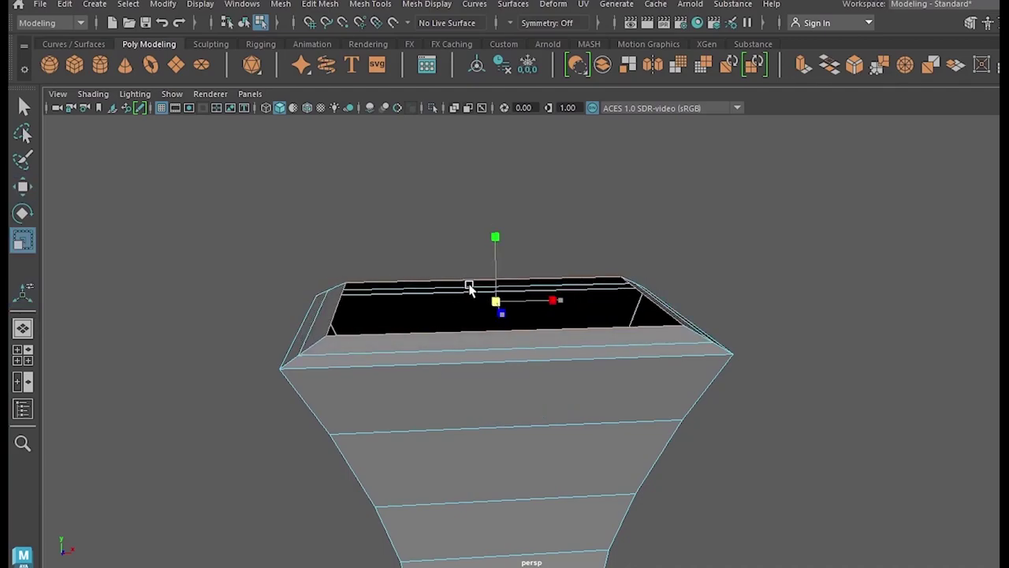
Step: Raise the second rim band's top border loop to make the band taller
scroll(466, 361, "up", 2)
left_click_drag(466, 361, 457, 331, "alt")
middle_click_drag(457, 331, 493, 401, "alt")
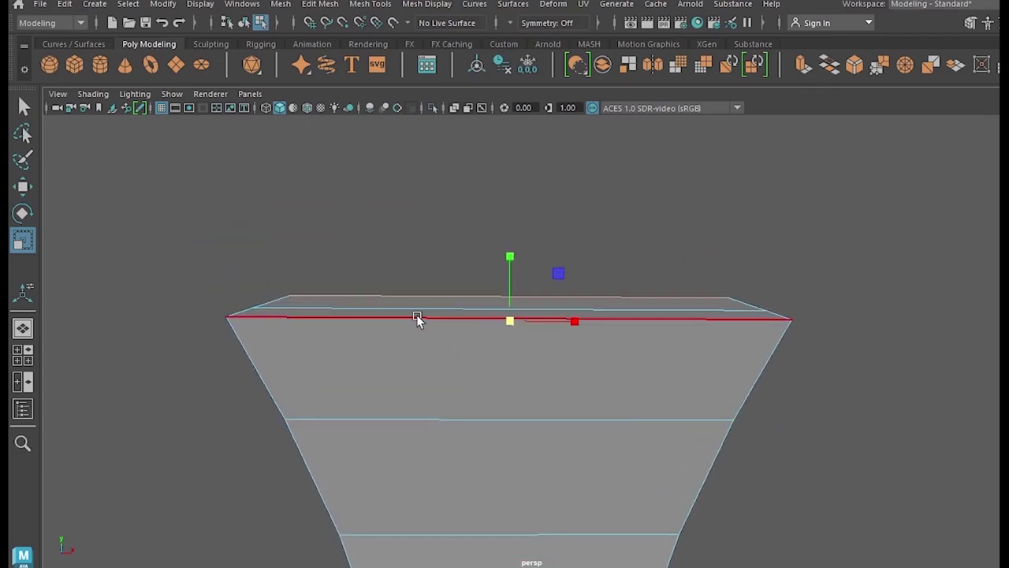
left_click(459, 295)
double_click(459, 294)
key("w")
left_click_drag(508, 271, 508, 251)
Step: Scale the edge loop between the two rim bands outward and move it upward
double_click(458, 308)
key("r")
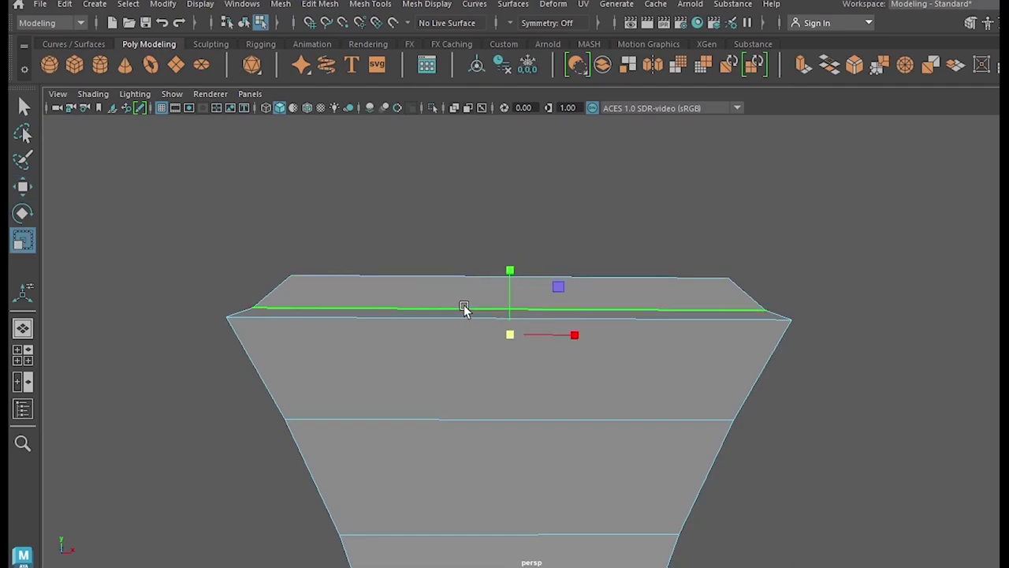
left_click_drag(509, 335, 519, 347)
key("w")
left_click_drag(509, 299, 486, 342)
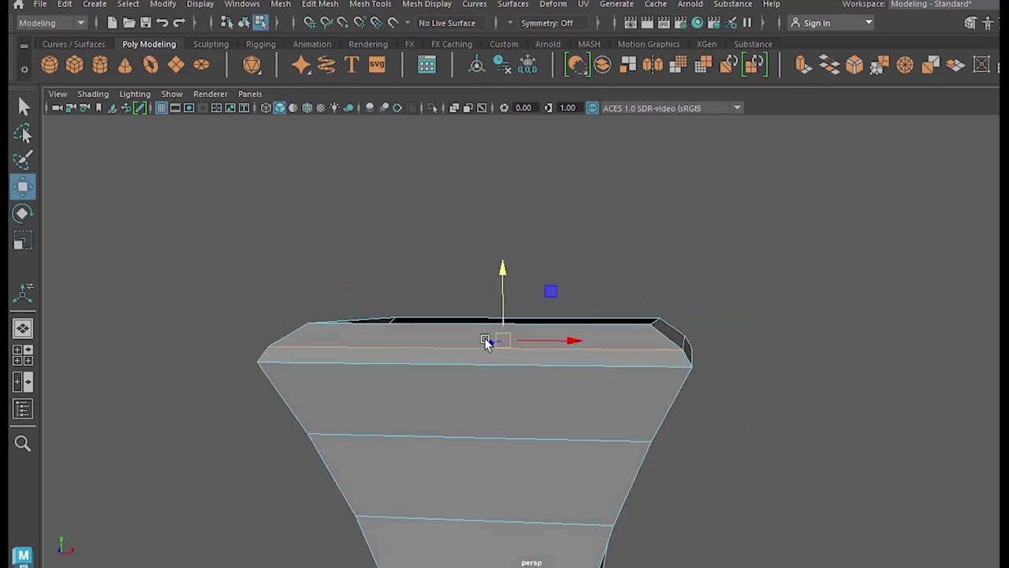
Step: Scale the rim's topmost border loop slightly outward and adjust its height to round the rim's profile
scroll(409, 327, "up", 2)
left_click_drag(408, 328, 419, 329, "alt")
double_click(420, 324)
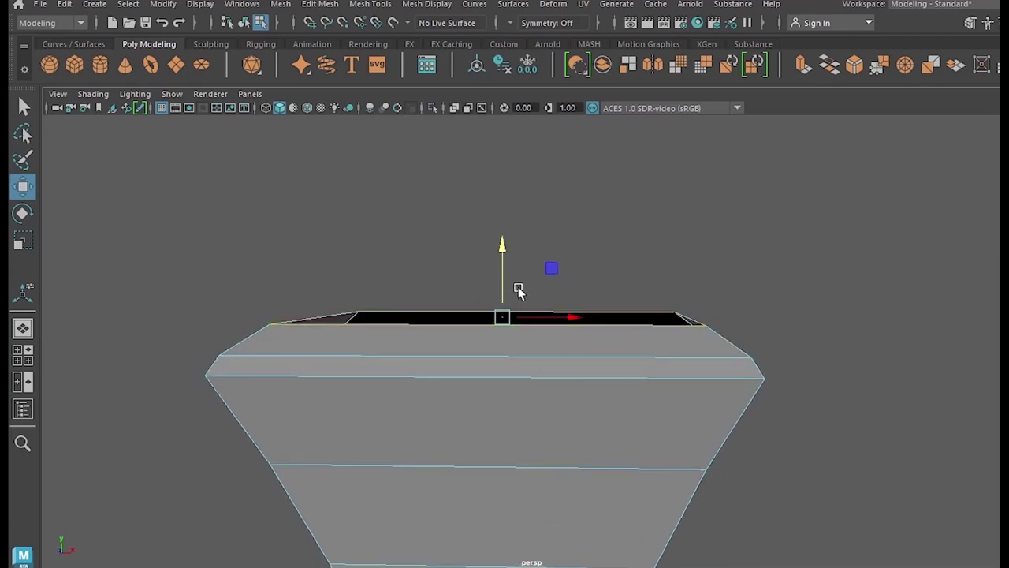
key("r")
left_click_drag(505, 319, 513, 322)
key("w")
left_click_drag(501, 275, 475, 358)
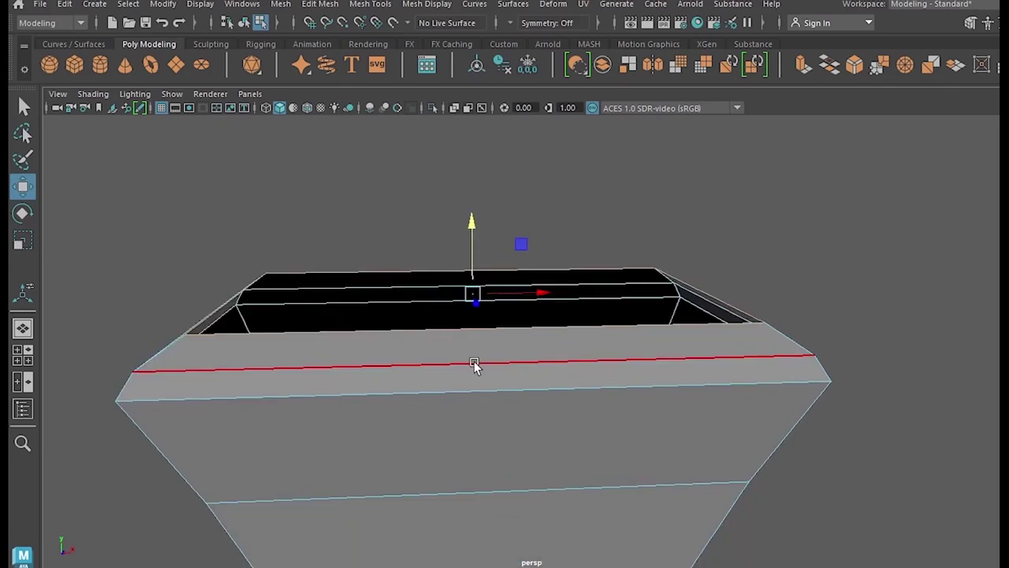
Step: Extrude a thin third rim band upward from the top border loop and scale its upper edge inward
key("ctrl+e")
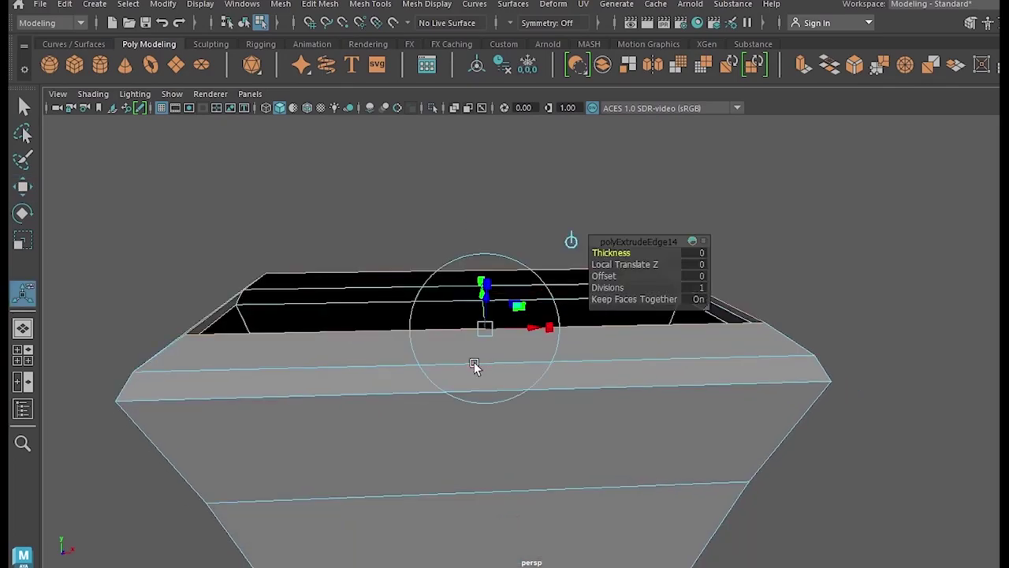
left_click_drag(473, 266, 473, 258)
left_click_drag(462, 365, 459, 354, "alt")
key("r")
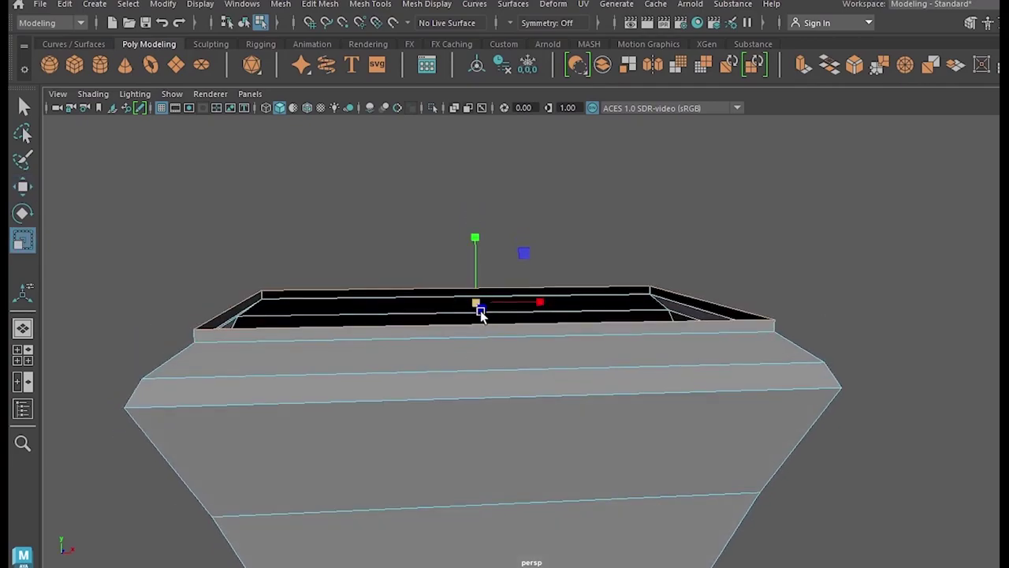
left_click_drag(477, 303, 590, 478)
scroll(568, 428, "up", 3)
left_click_drag(568, 428, 704, 306, "alt")
scroll(567, 396, "down", 3)
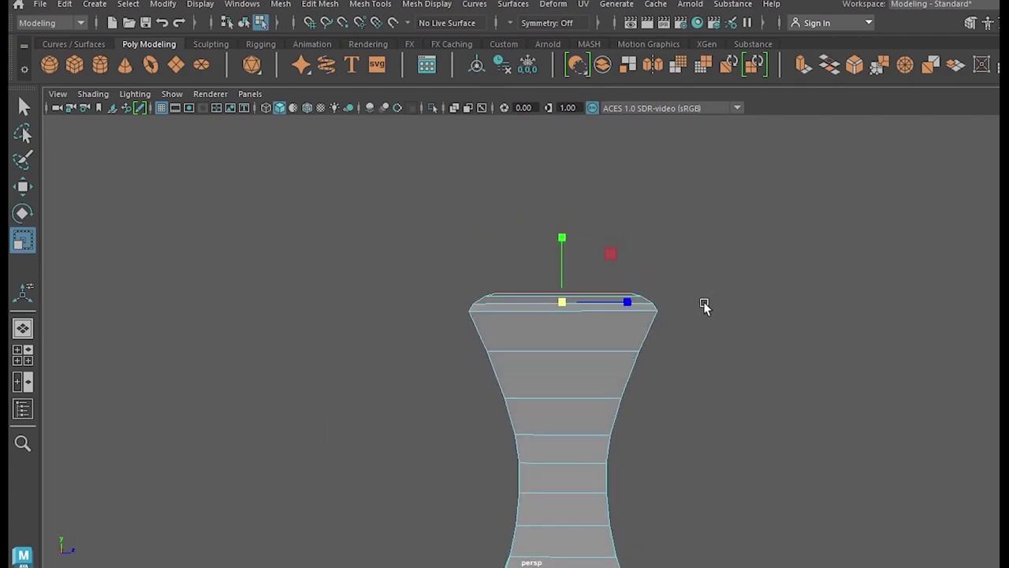
Step: Try to widen the rim by scaling all of its vertices along the column's depth
right_click(533, 295)
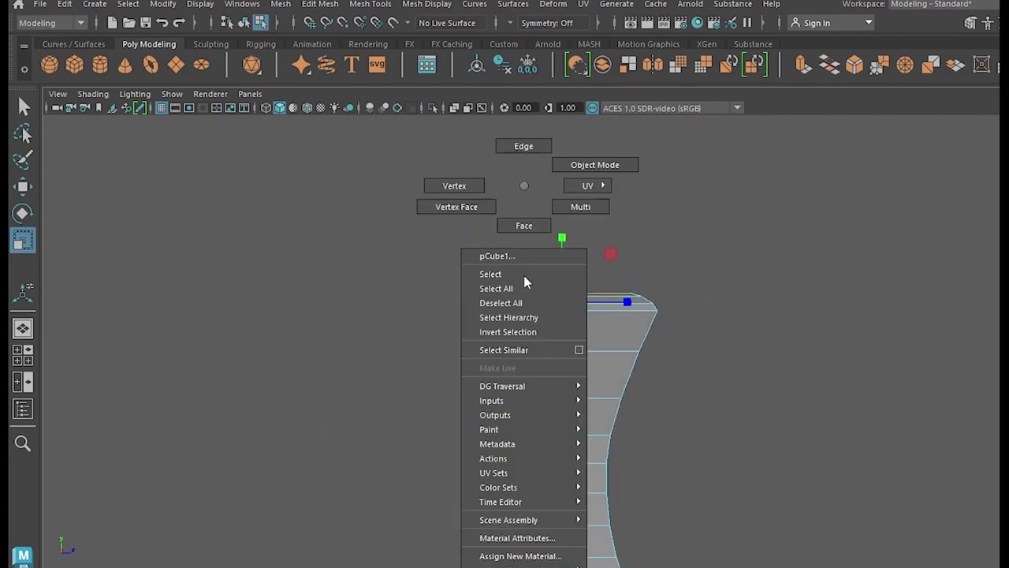
left_click(473, 188)
left_click_drag(423, 259, 599, 344)
left_click_drag(563, 315, 574, 317)
left_click_drag(573, 333, 577, 400, "alt")
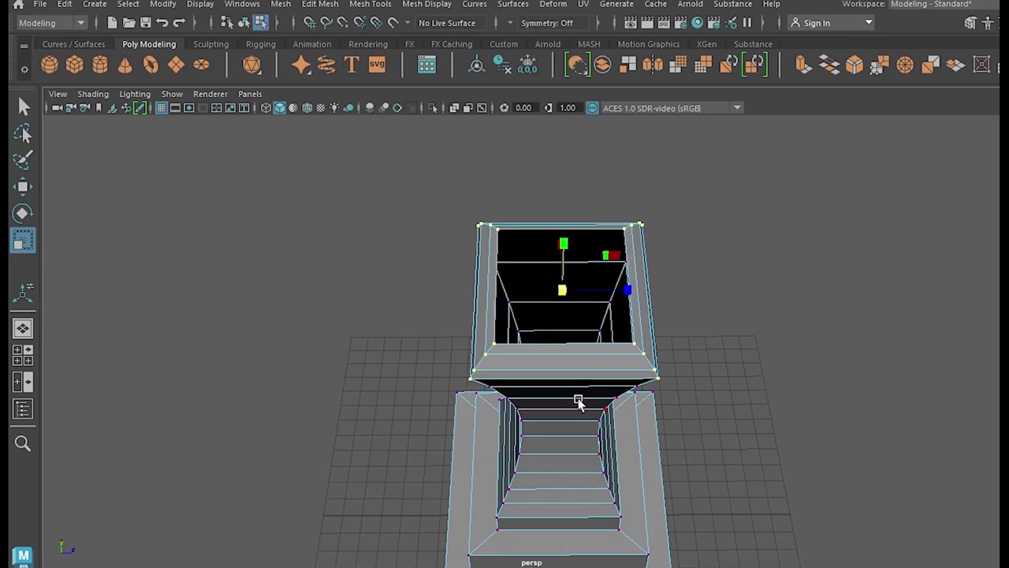
scroll(636, 420, "down", 1)
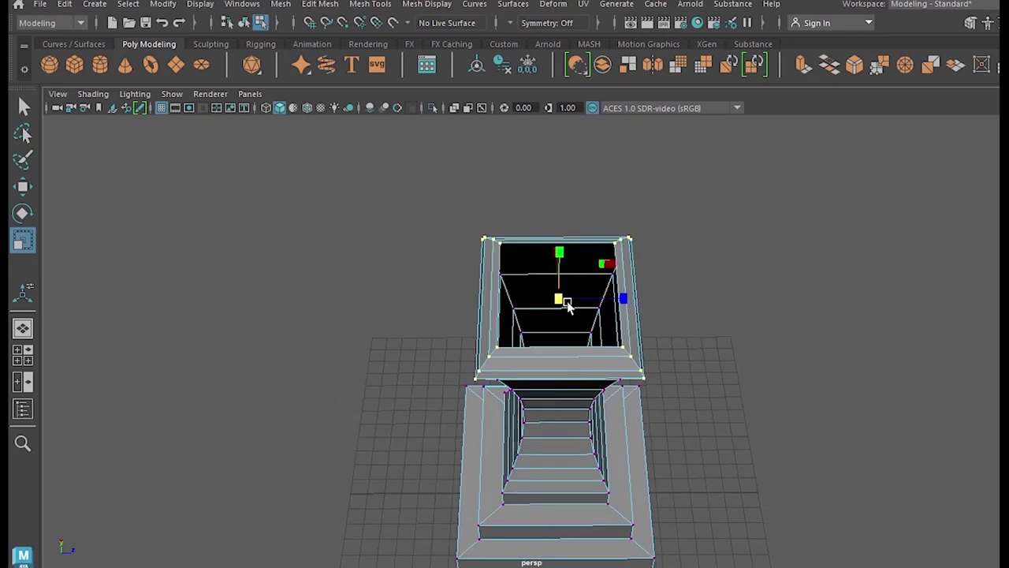
left_click(701, 315)
Step: Widen the rim's depth in the side view by moving the vertices of both of its ends slightly outward
left_click_drag(701, 314, 694, 376, "alt")
key("space")
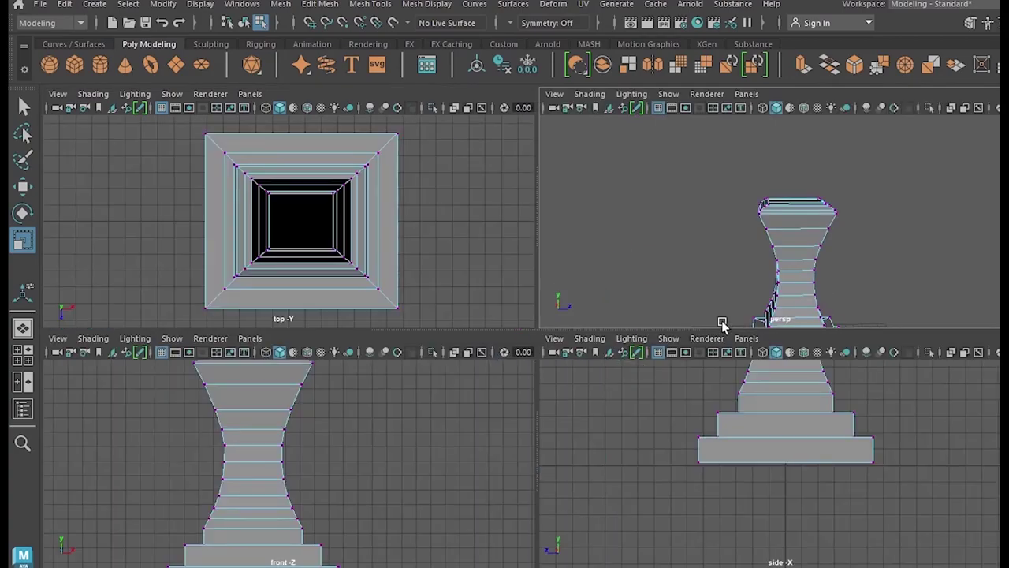
scroll(785, 263, "down", 4)
scroll(428, 444, "down", 3)
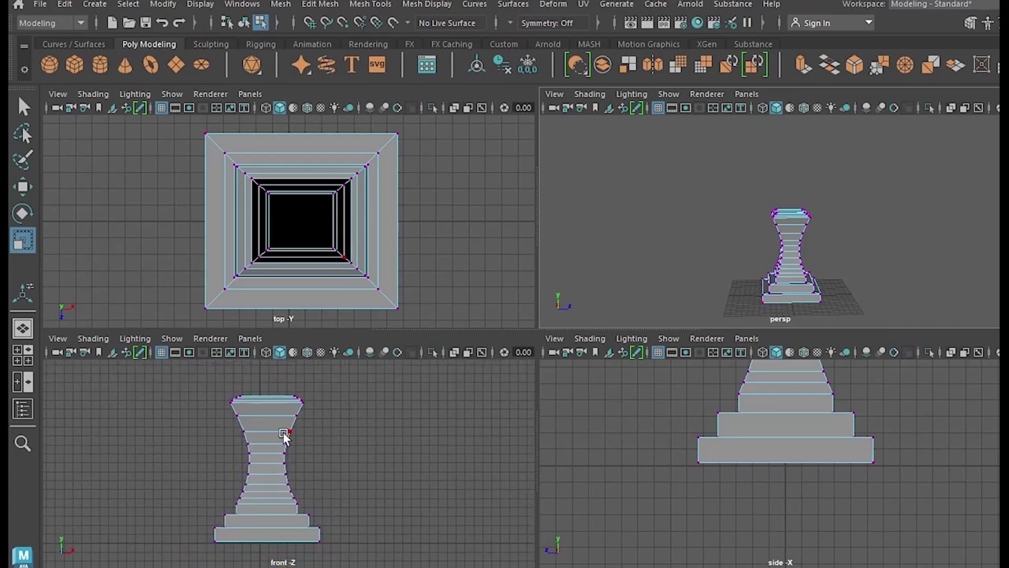
middle_click_drag(286, 437, 364, 446, "alt")
left_click_drag(743, 178, 777, 240)
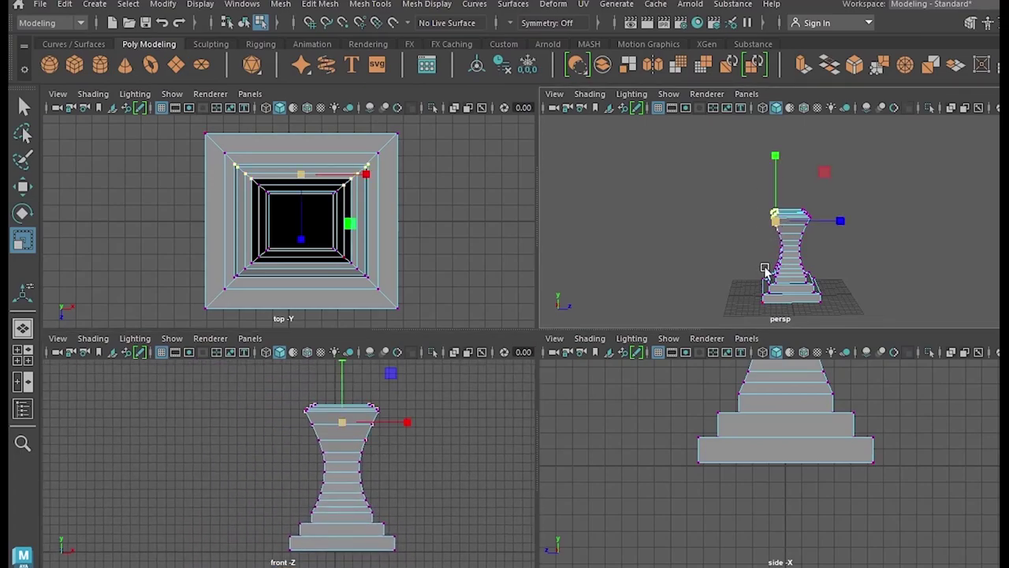
key("space")
scroll(784, 422, "down", 7)
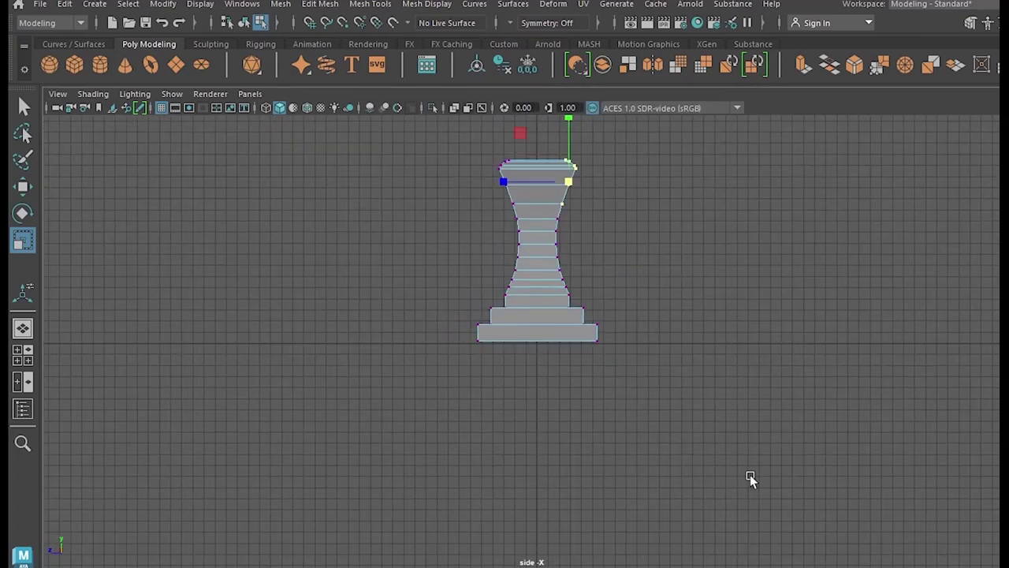
middle_click_drag(551, 148, 547, 396, "alt")
scroll(612, 354, "up", 6)
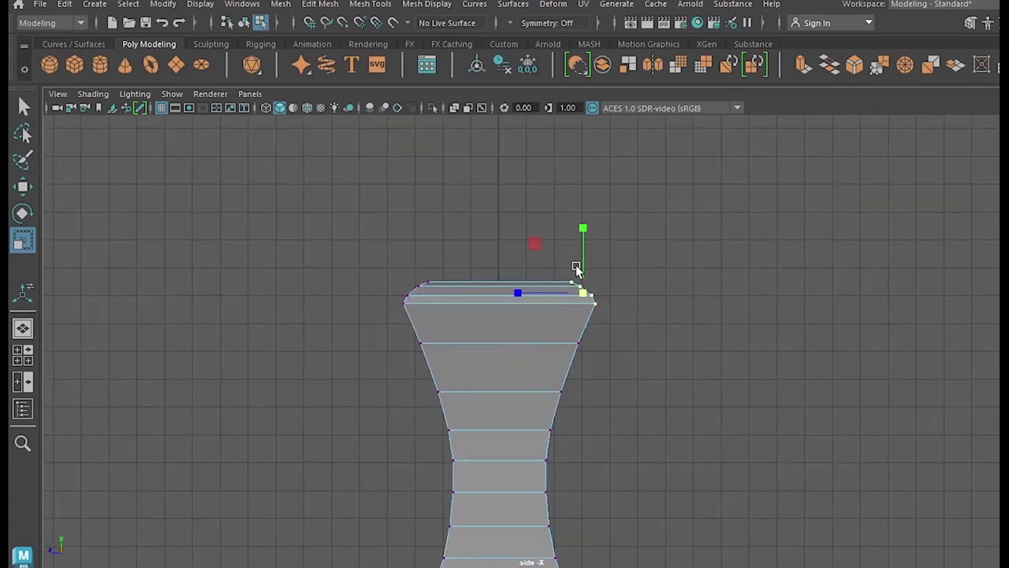
key("w")
left_click_drag(526, 295, 532, 293)
left_click_drag(402, 278, 453, 314)
left_click_drag(378, 292, 371, 295)
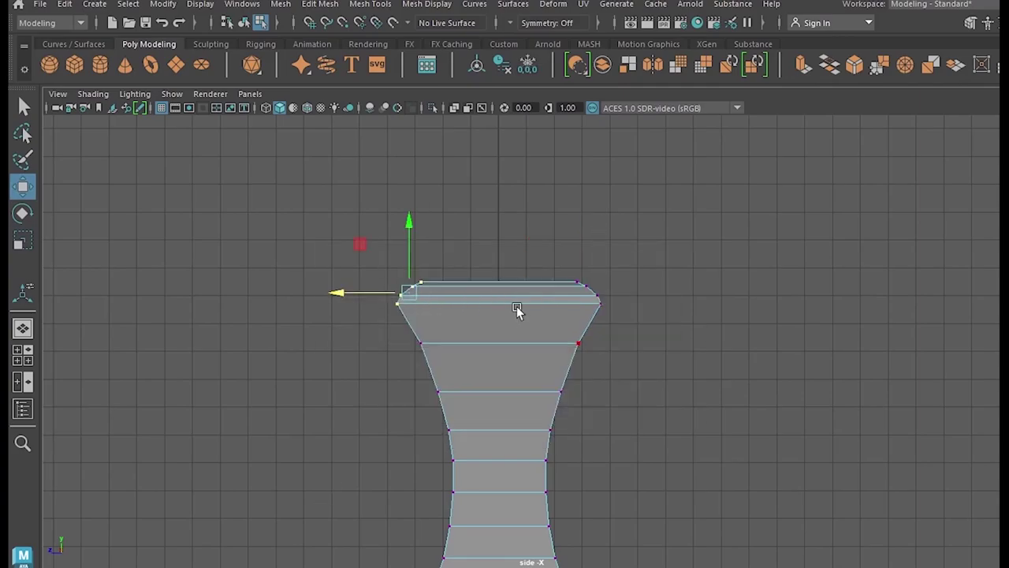
Step: Examine the widened rim and its open top from several angles in the perspective view
key("space")
key("space")
scroll(733, 300, "down", 4)
left_click_drag(730, 323, 528, 440, "alt")
scroll(553, 465, "up", 3)
scroll(608, 443, "up", 3)
left_click(781, 405)
left_click_drag(781, 405, 654, 386, "alt")
scroll(726, 399, "up", 2)
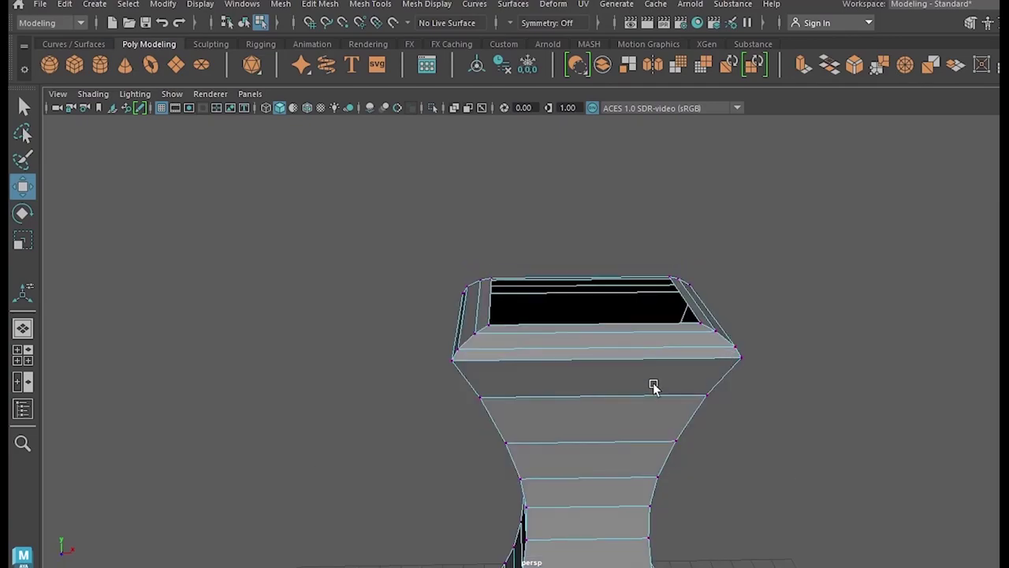
middle_click_drag(654, 386, 590, 421, "alt")
scroll(589, 421, "up", 3)
left_click_drag(590, 421, 581, 393, "alt")
left_click_drag(452, 339, 458, 390, "alt")
Step: Extrude two bands upward from the rim's inner border loop and scale each one outward to start a flaring bowl
right_click_drag(464, 185, 453, 228)
scroll(445, 282, "down", 2)
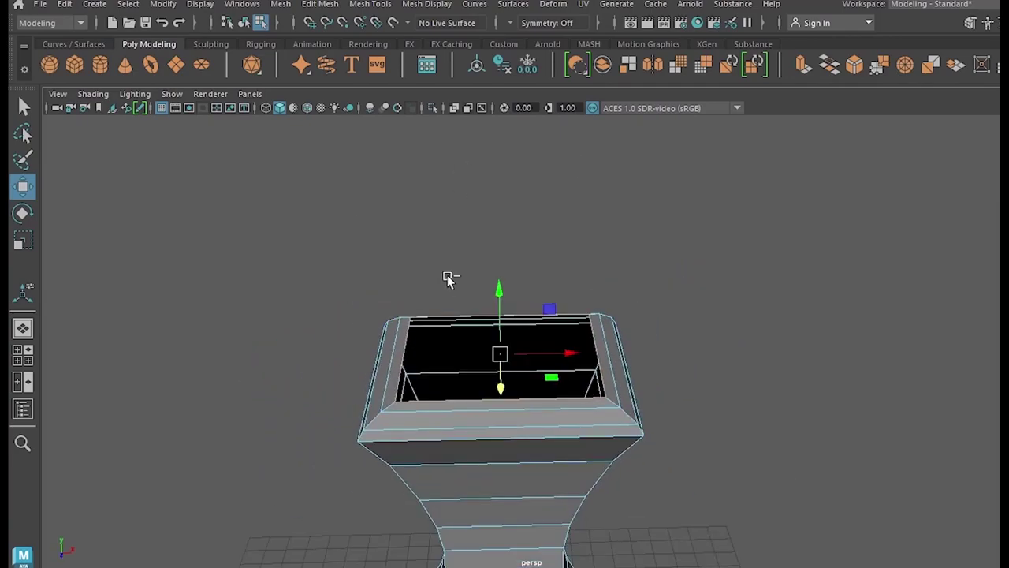
key("ctrl+e")
scroll(503, 348, "up", 2)
left_click_drag(502, 345, 485, 279, "alt")
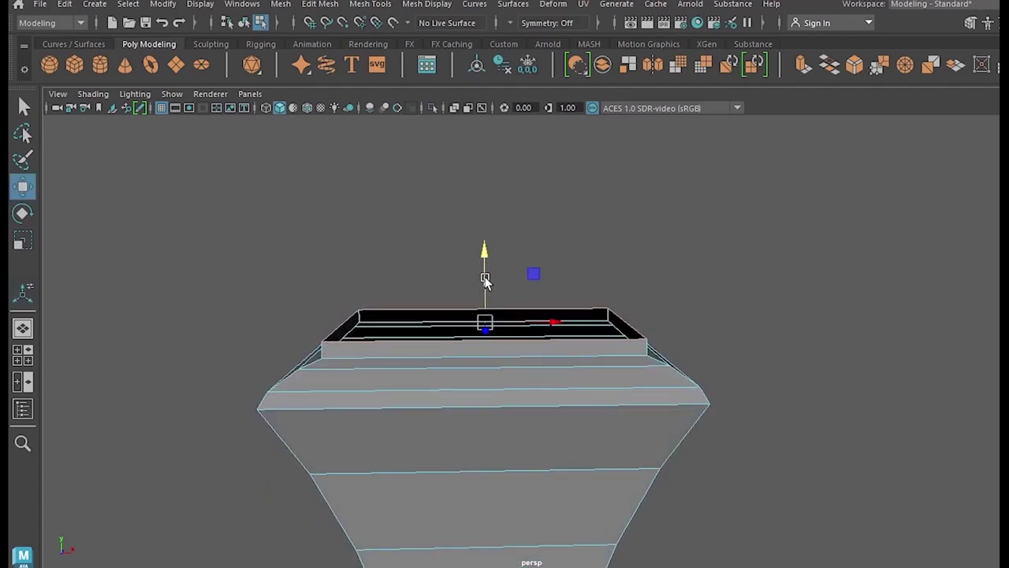
key("r")
left_click_drag(487, 322, 508, 309)
key("w")
key("e")
key("r")
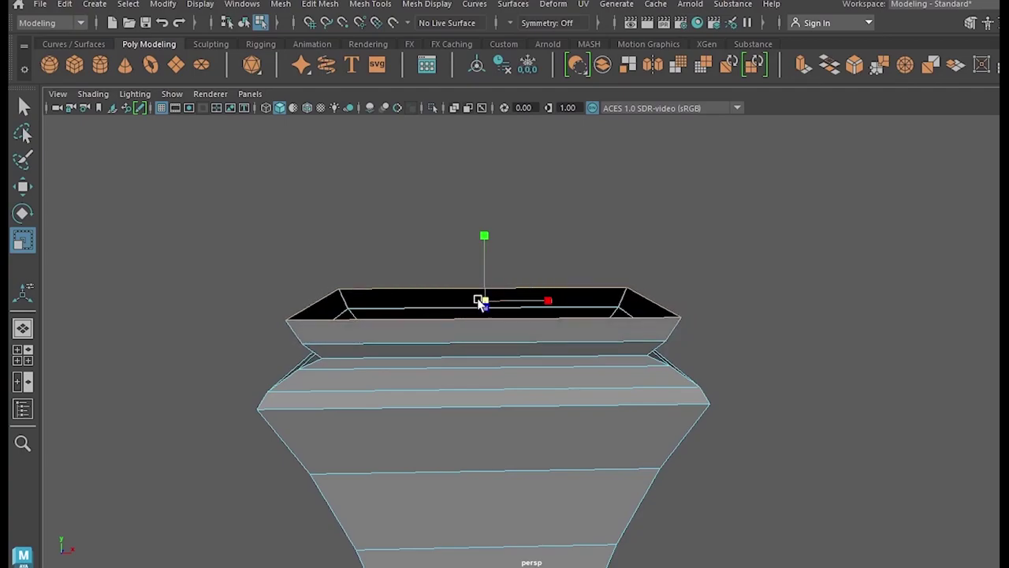
Step: Extrude a third bowl band upward and scale its top border loop slightly outward
scroll(492, 311, "down", 2)
left_click_drag(492, 311, 534, 425, "alt")
left_click_drag(466, 365, 486, 397, "alt")
scroll(480, 392, "up", 2)
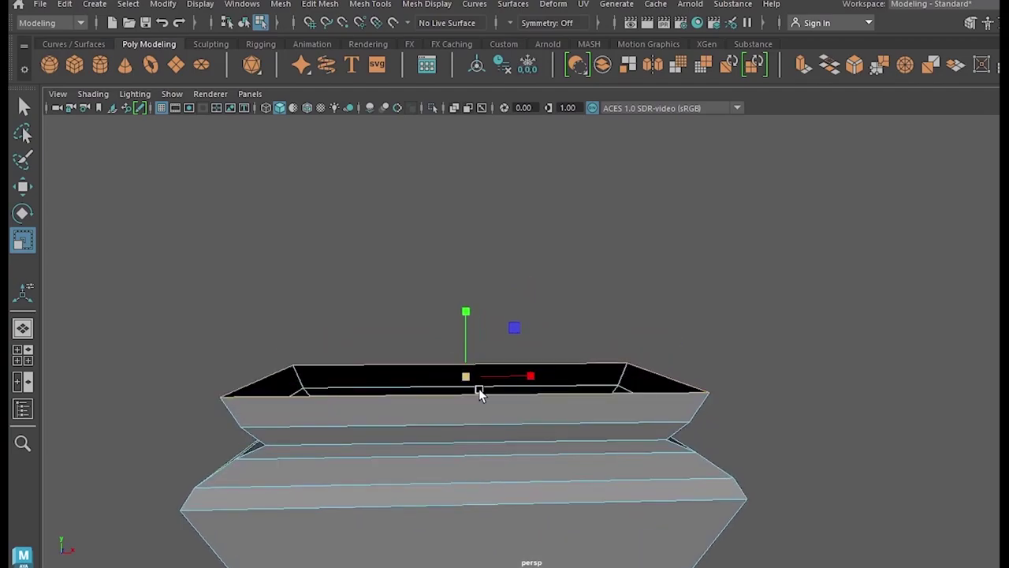
key("w")
left_click_drag(468, 317, 487, 355)
key("r")
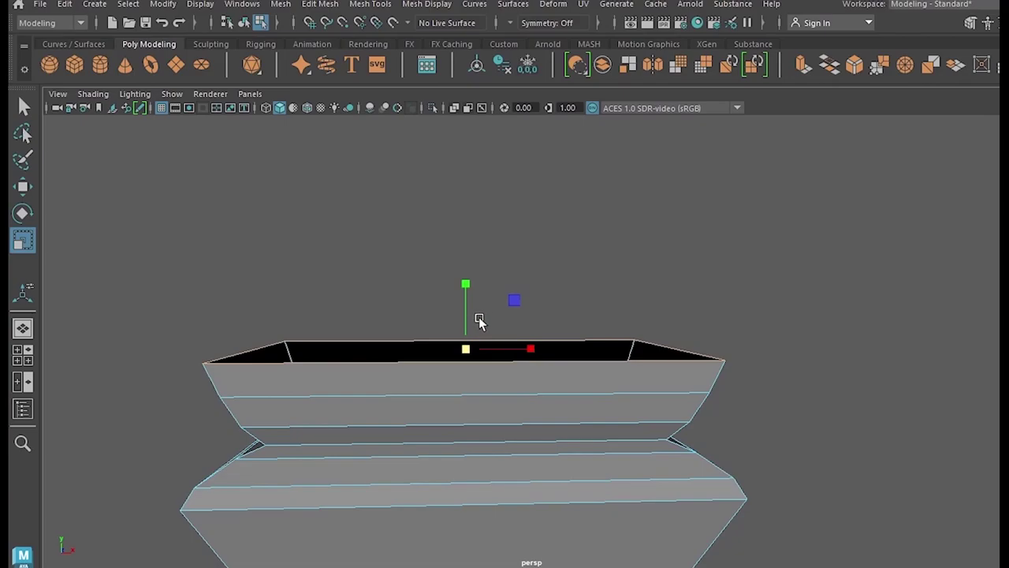
Step: Scale the bowl's two intermediate edge loops to smooth its curved profile
scroll(476, 345, "down", 3)
mouse_move(478, 345)
left_mouse_down("alt")
mouse_move(521, 344)
mouse_move(479, 358)
left_mouse_up("alt")
double_click(398, 379)
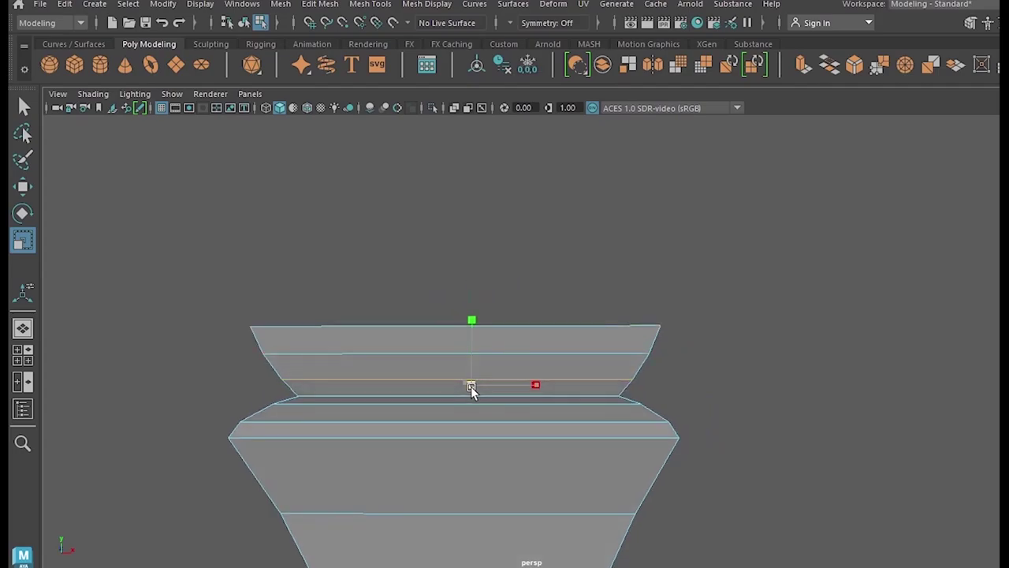
double_click(408, 354)
left_click_drag(460, 367, 484, 420)
Step: Adjust the height of the rim's edge loop just below the neck and scale it slightly outward
scroll(463, 368, "down", 2)
left_click_drag(586, 449, 555, 465, "alt")
middle_click_drag(554, 462, 582, 460, "alt")
scroll(539, 457, "up", 4)
double_click(468, 469)
left_click(469, 468, "ctrl")
left_click_drag(483, 426, 517, 394, "alt")
left_click(457, 378)
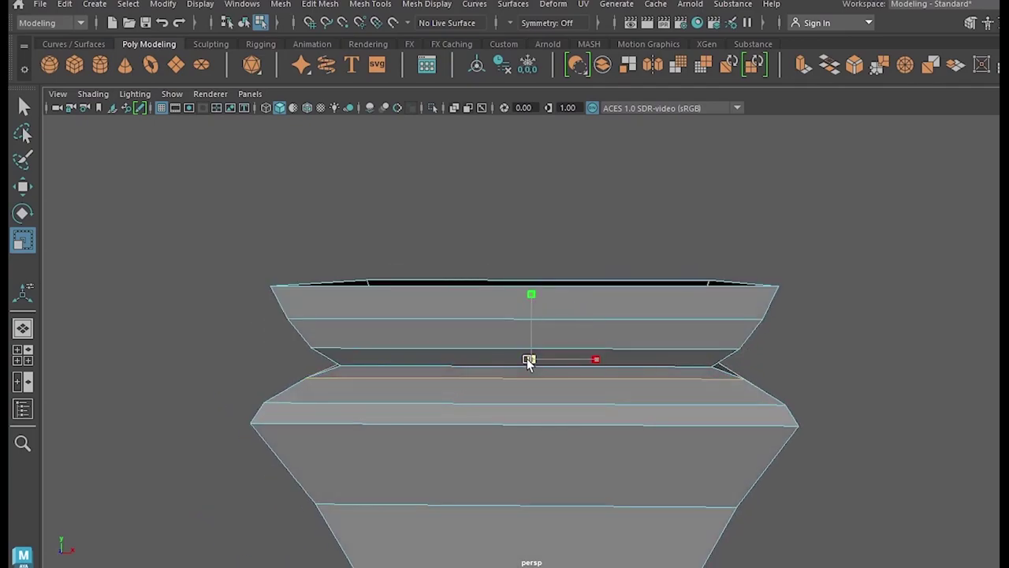
key("w")
left_click_drag(529, 331, 528, 328)
key("r")
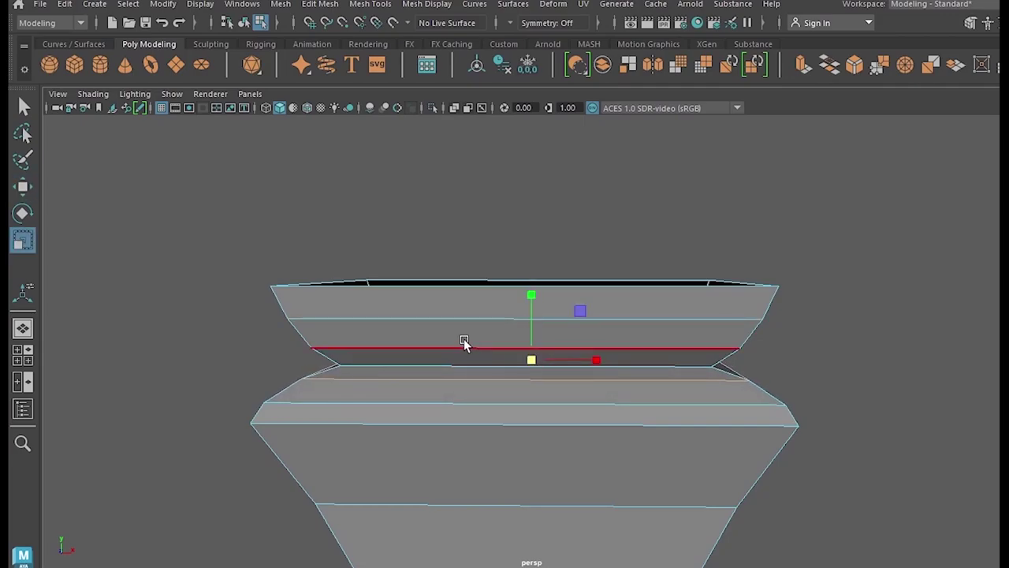
Step: Extrude a fourth bowl band upward from the top border loop and scale it slightly outward
double_click(431, 316)
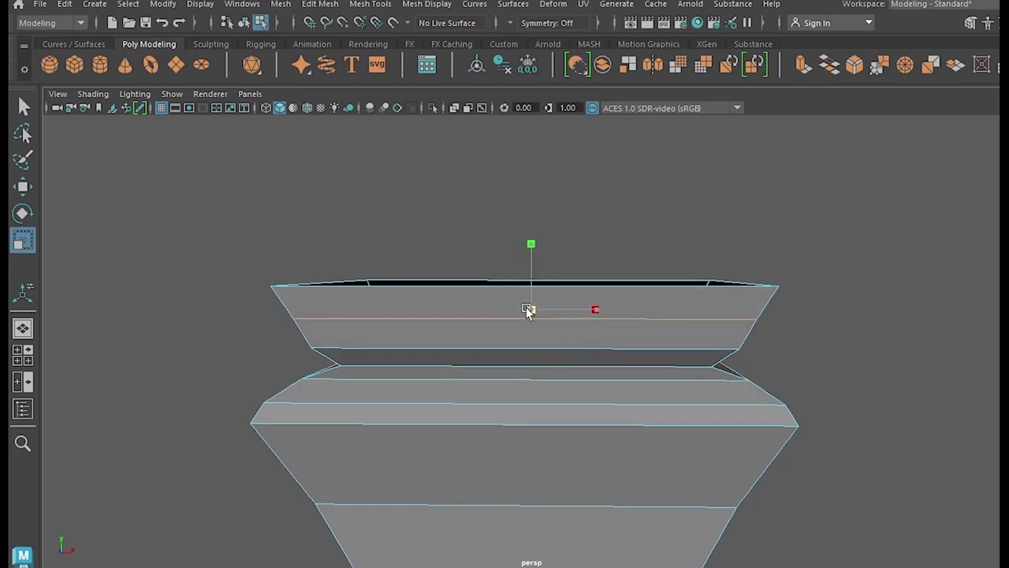
double_click(485, 288)
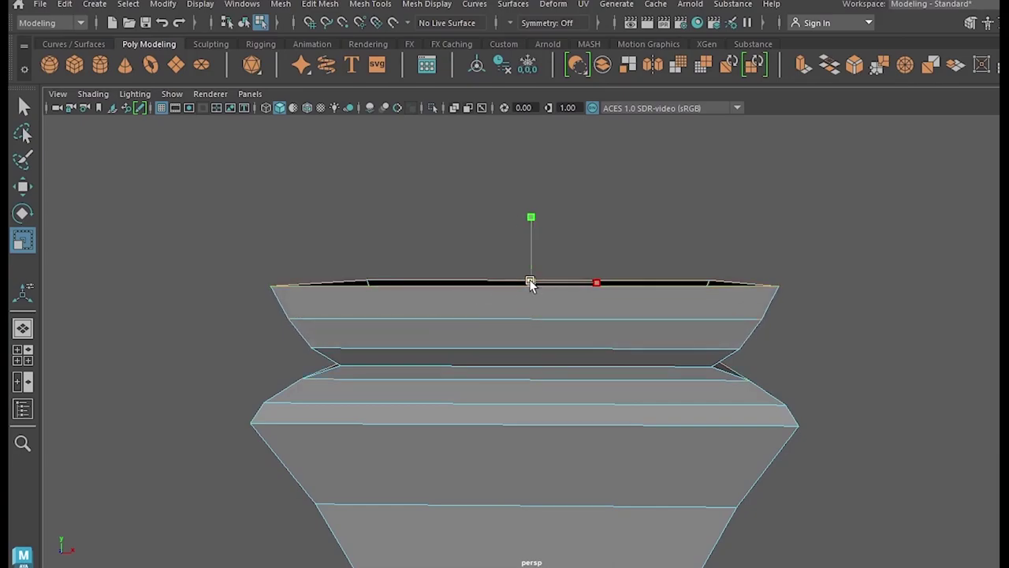
left_click_drag(528, 282, 591, 363, "alt")
key("w")
left_click_drag(532, 244, 531, 218, "shift")
key("r")
left_click_drag(534, 268, 434, 463)
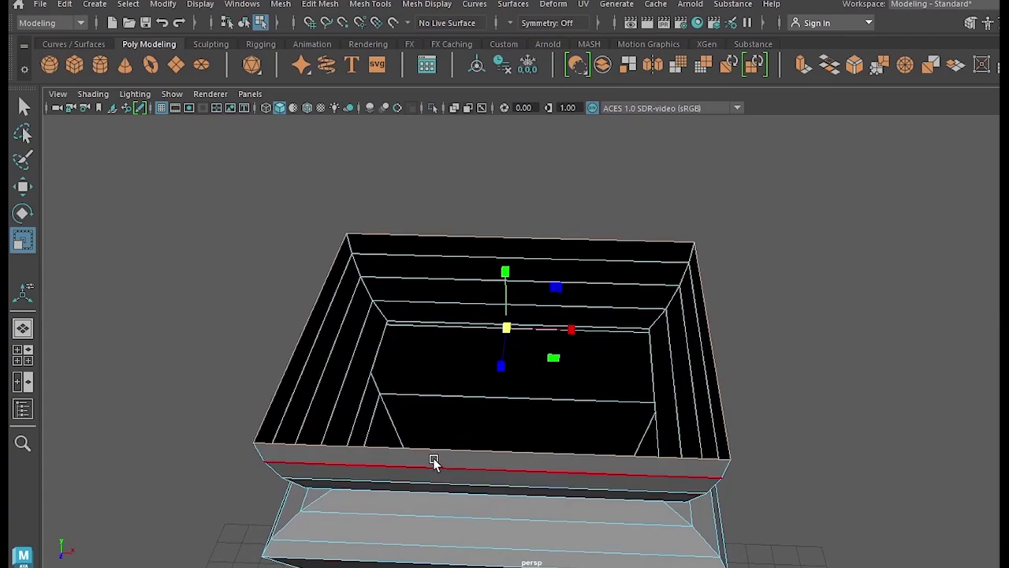
Step: Extrude the bowl's top border outward into a flat lip with a thickness of 0.42 and an offset of 0.08
key("ctrl+e")
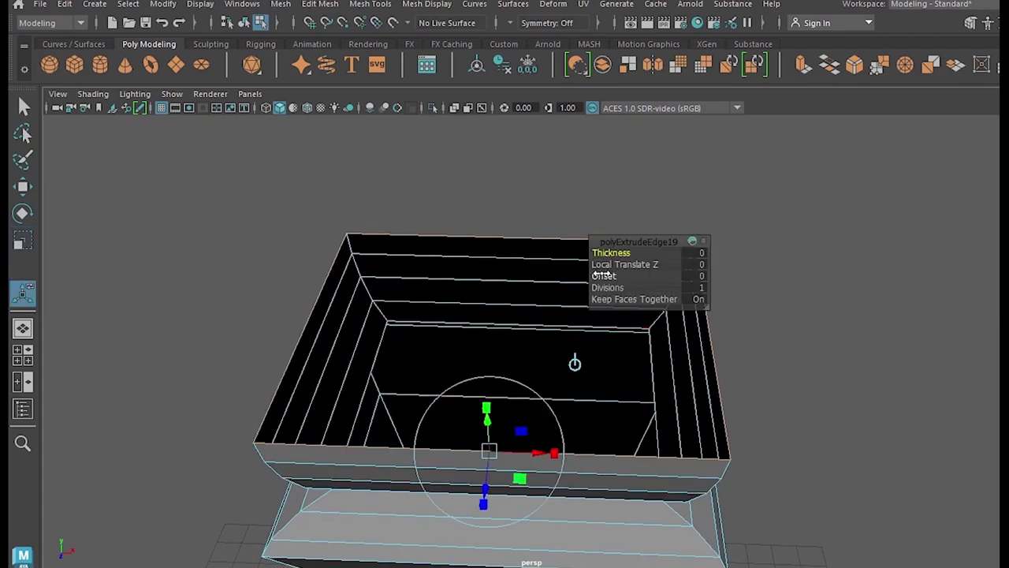
left_click_drag(603, 276, 554, 282)
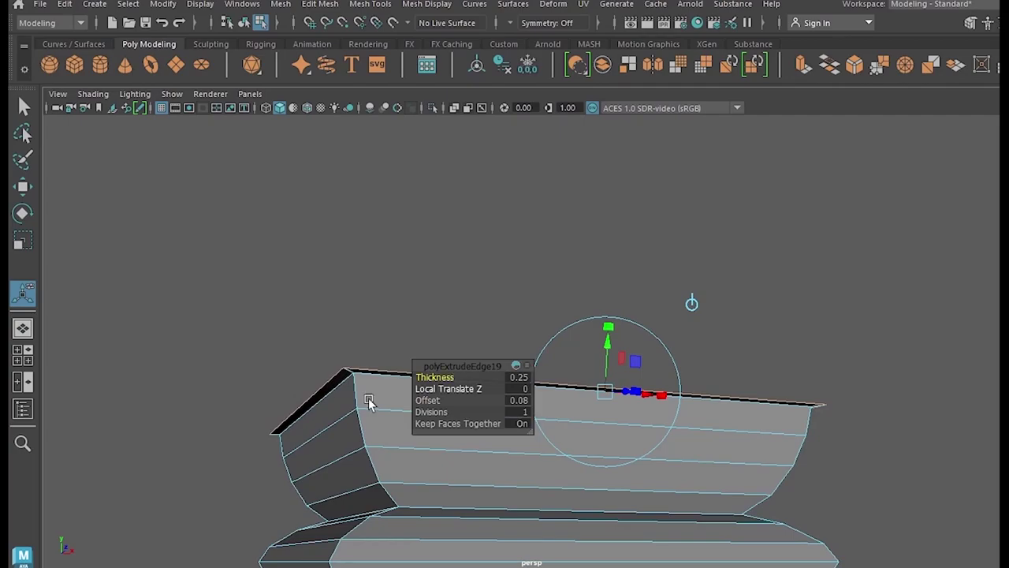
left_click_drag(368, 402, 367, 348, "alt")
key("space")
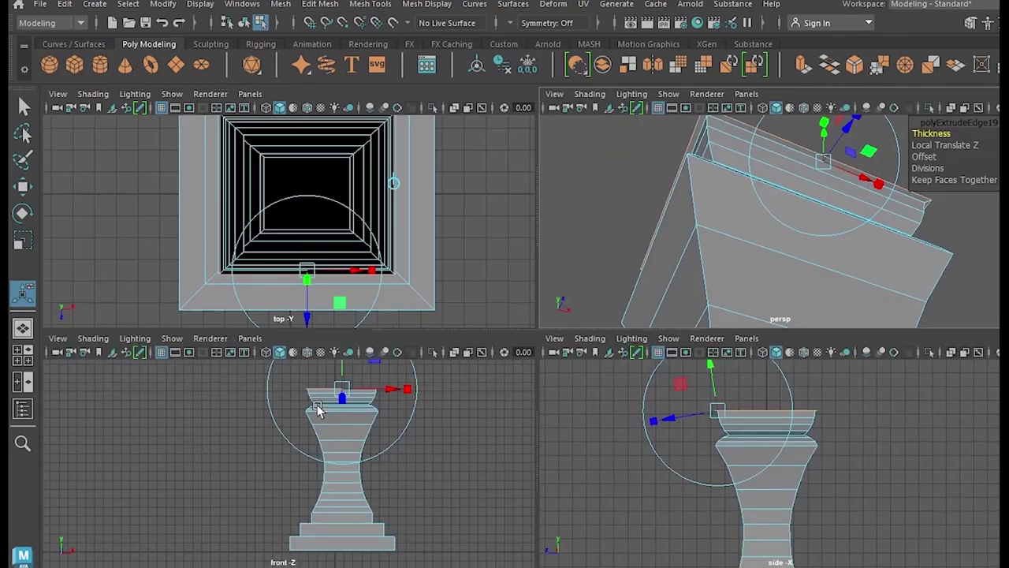
key("space")
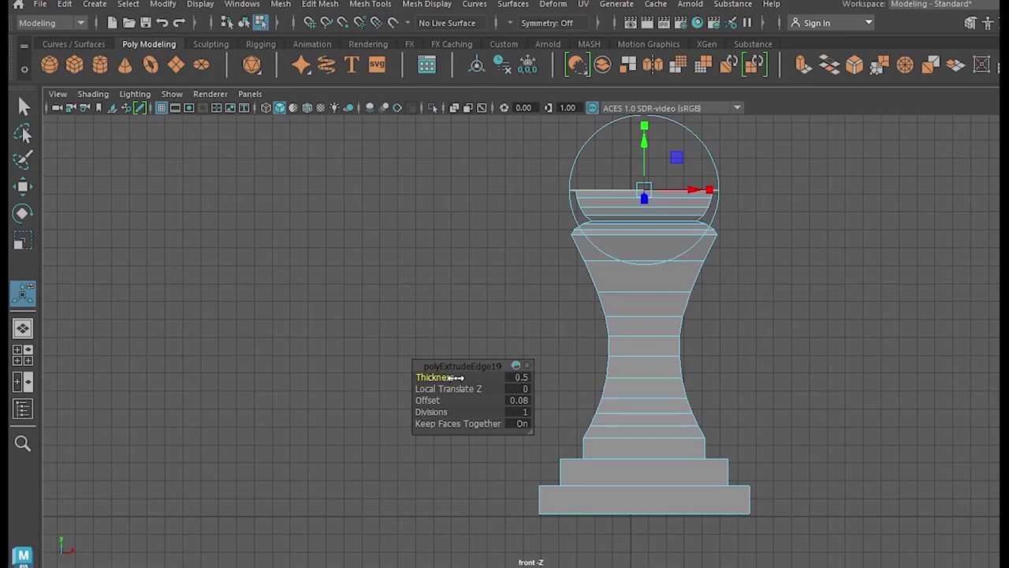
key("space")
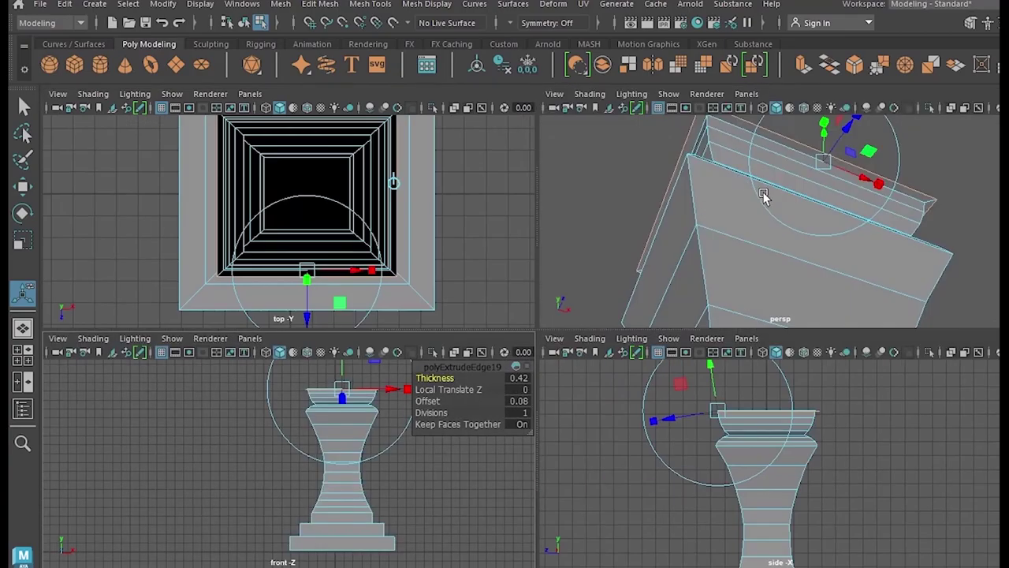
Step: Extrude the lip's outer border loop straight up to form the vertical sides of a top slab
scroll(799, 244, "up", 2)
key("space")
left_click_drag(777, 255, 667, 351, "alt")
middle_click_drag(667, 352, 682, 274, "alt")
right_click_drag(665, 237, 710, 147)
left_click(710, 147)
left_click_drag(497, 237, 663, 252, "alt")
left_click(626, 392)
right_click_drag(661, 197, 660, 150)
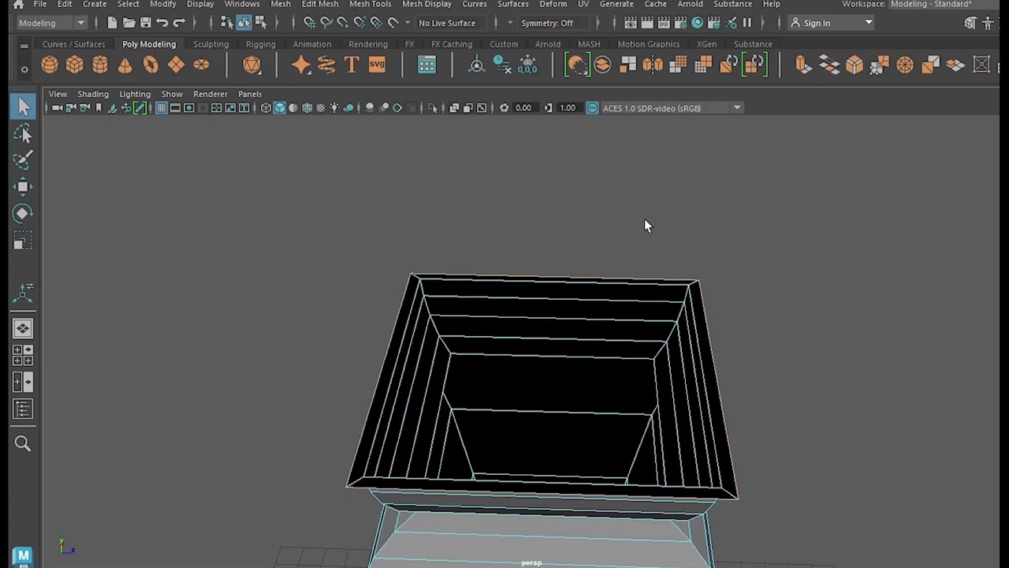
double_click(544, 272)
key("ctrl+e")
key("w")
left_click_drag(547, 293, 522, 300)
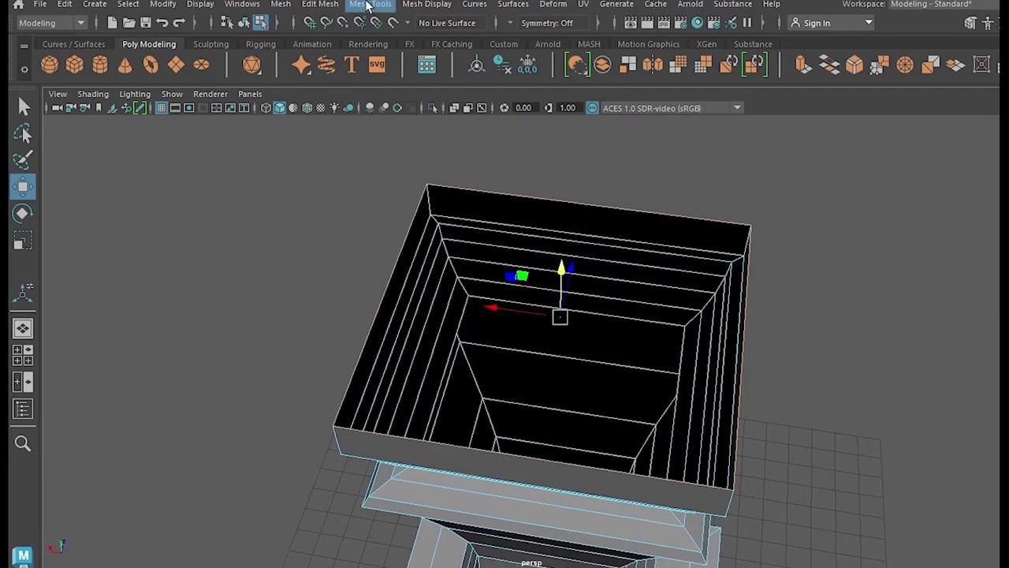
Step: Cap the slab's open top with Fill Hole and return to object mode
left_click(327, 6)
left_click(281, 6)
left_click(281, 6)
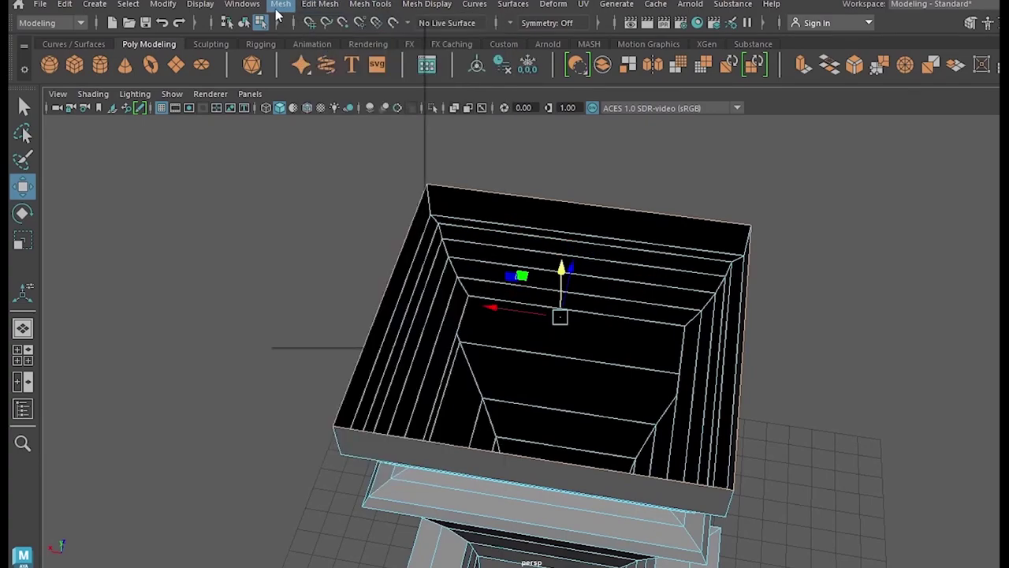
left_click(308, 109)
right_click_drag(545, 159, 615, 138)
left_click_drag(675, 323, 684, 242, "alt")
left_click_drag(481, 476, 516, 363, "alt")
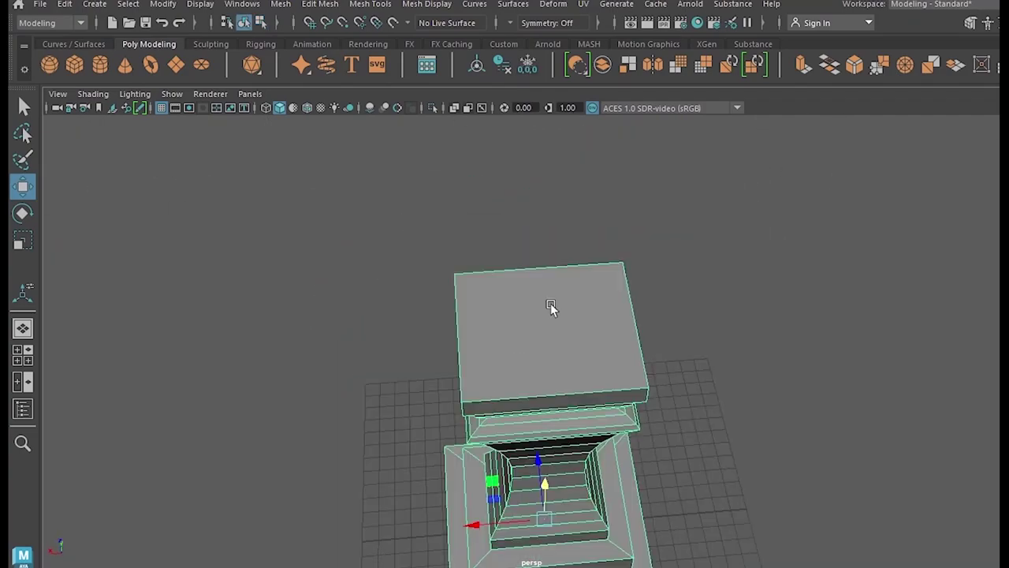
Step: Delete the large face capping the top of the slab
key("F8")
left_click_drag(574, 384, 551, 366, "alt")
scroll(551, 366, "up", 4)
left_click(605, 347)
right_click_drag(608, 331, 628, 241)
left_click(591, 320)
key("Delete")
Step: Extrude the slab's top border loop inward with a thickness of -0.87 and an offset of 0.31, then return to object mode
left_click_drag(590, 320, 546, 275, "alt")
scroll(554, 308, "up", 4)
right_click_drag(506, 186, 511, 156)
left_click(504, 268)
key("ctrl+e")
scroll(542, 345, "down", 1)
scroll(545, 348, "up", 2)
left_click_drag(612, 254, 623, 280)
left_click_drag(606, 389, 443, 436, "alt")
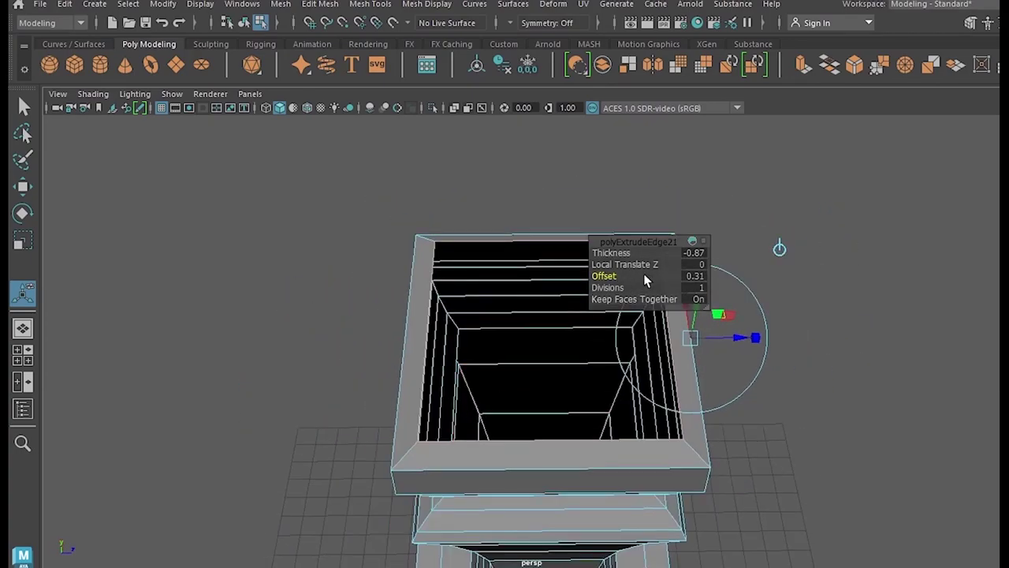
mouse_move(603, 275)
left_mouse_down()
mouse_move(585, 252)
mouse_move(611, 276)
left_mouse_up()
left_click_drag(308, 428, 528, 196, "alt")
right_click_drag(526, 190, 583, 161)
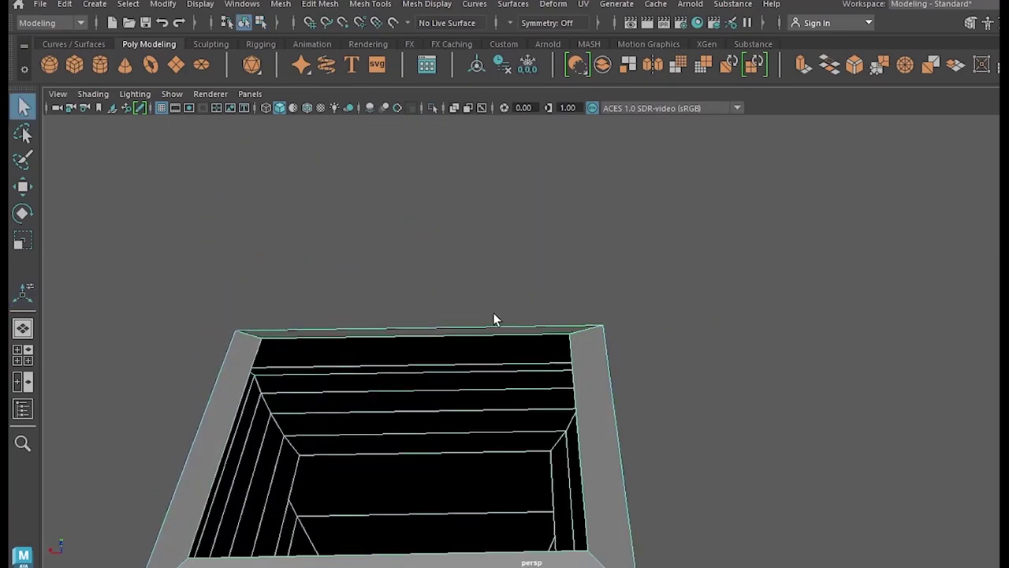
Step: Close the open hole inside the slab's top rim with Fill Hole
left_click_drag(494, 318, 542, 215, "alt")
right_click_drag(496, 169, 497, 132)
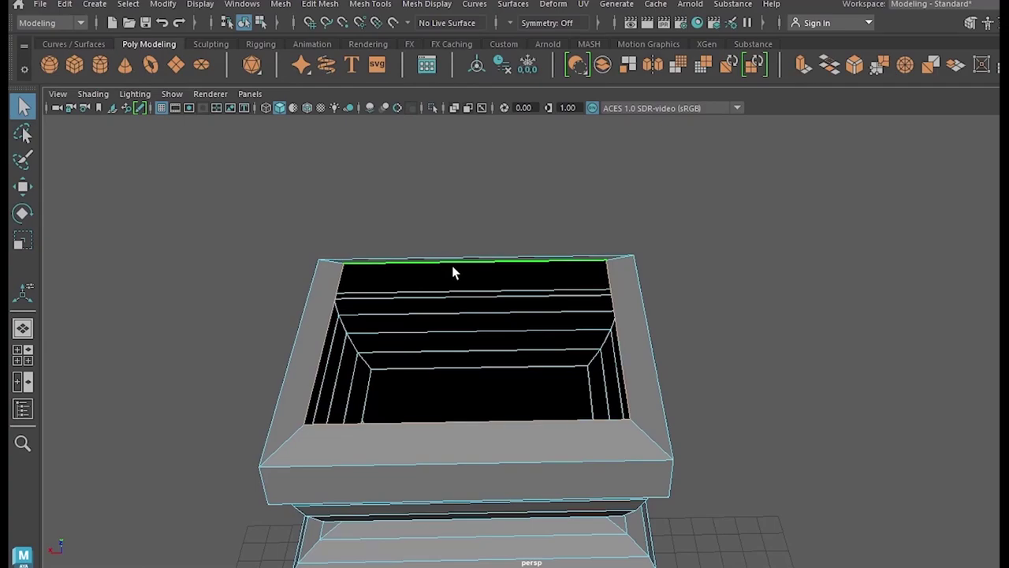
left_click(280, 3)
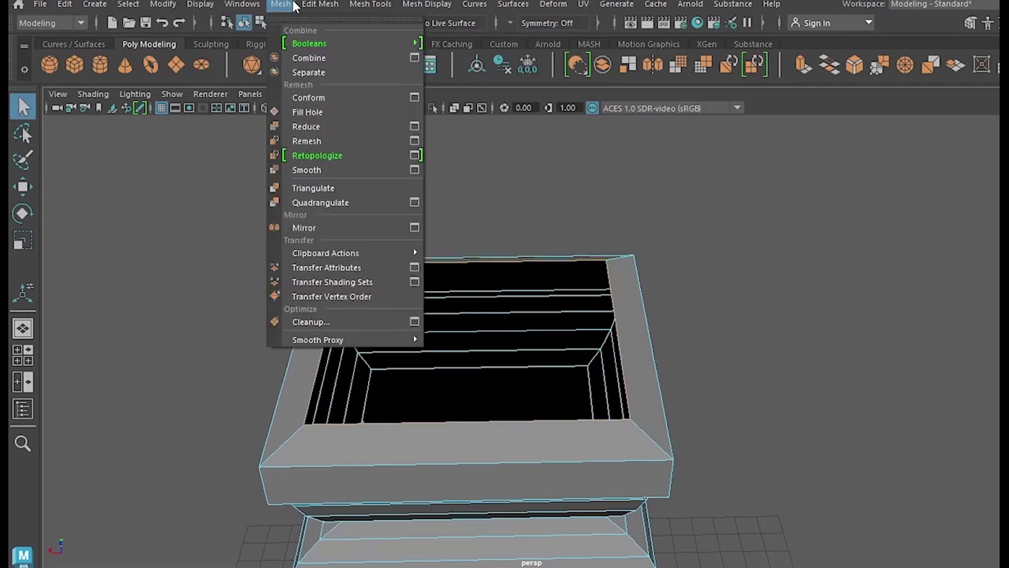
left_click(309, 113)
Step: Inset the slab's new top face slightly, extrude it straight up into a low raised block, and return to object mode
right_click_drag(480, 185, 480, 226)
left_click(435, 354)
mouse_move(435, 354)
left_mouse_down("alt")
mouse_move(432, 325)
mouse_move(427, 362)
left_mouse_up("alt")
key("ctrl+e")
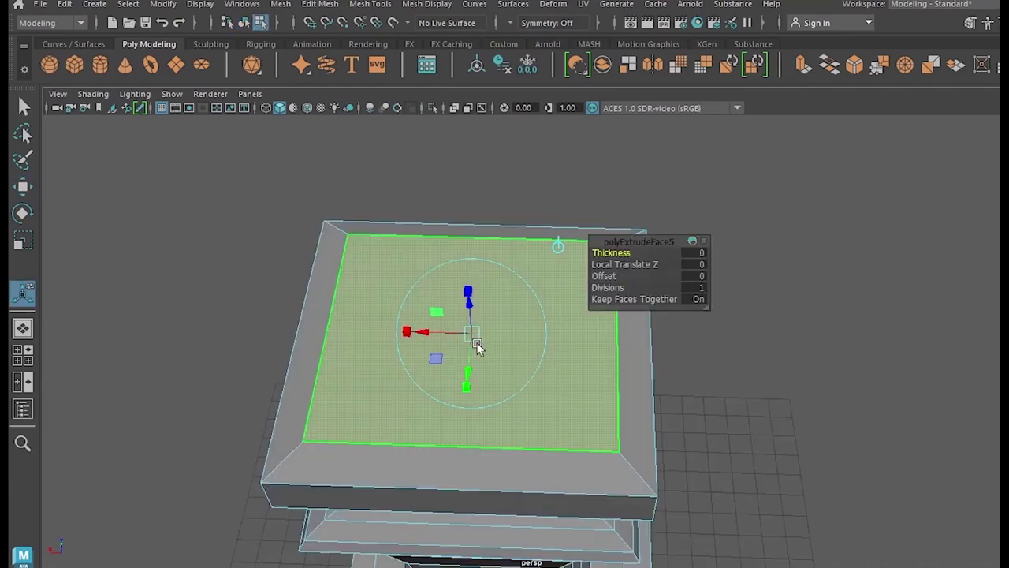
left_click_drag(604, 276, 659, 288)
left_click_drag(547, 452, 458, 423, "alt")
left_click_drag(604, 276, 599, 276)
scroll(326, 411, "down", 3)
left_click_drag(327, 413, 502, 390, "alt")
key("w")
left_click_drag(419, 377, 416, 341)
right_click_drag(416, 186, 478, 167)
Step: Insert two evenly spaced edge loops in each direction across the column's top block using Multiple edge loops, then reset the tool settings
left_click(665, 248)
right_click_drag(665, 248, 590, 434, "alt")
left_click_drag(589, 434, 149, 331, "alt")
right_click_drag(149, 331, 463, 268, "alt")
scroll(435, 322, "up", 3)
left_click(435, 322)
scroll(462, 383, "down", 5)
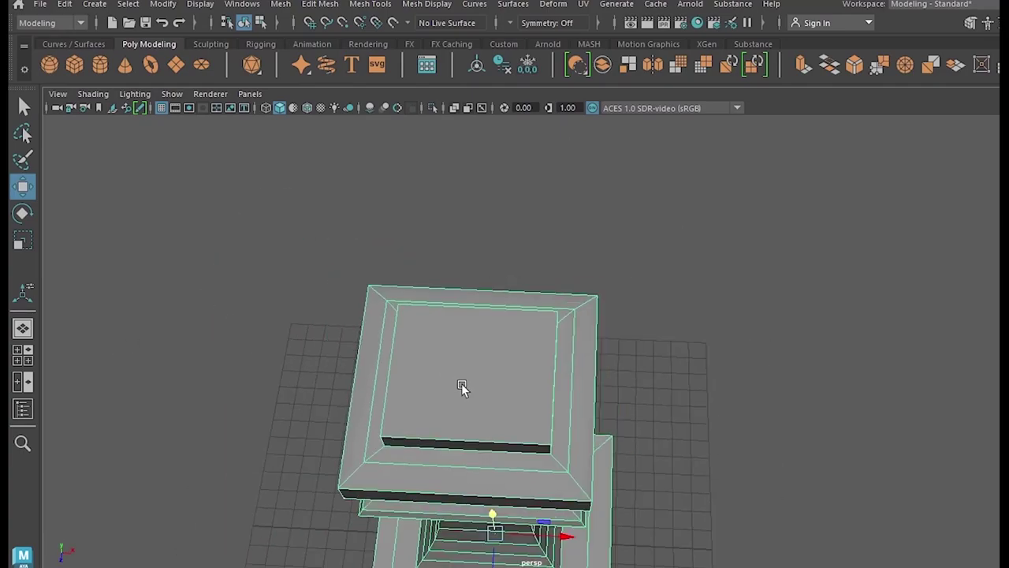
left_click(385, 6)
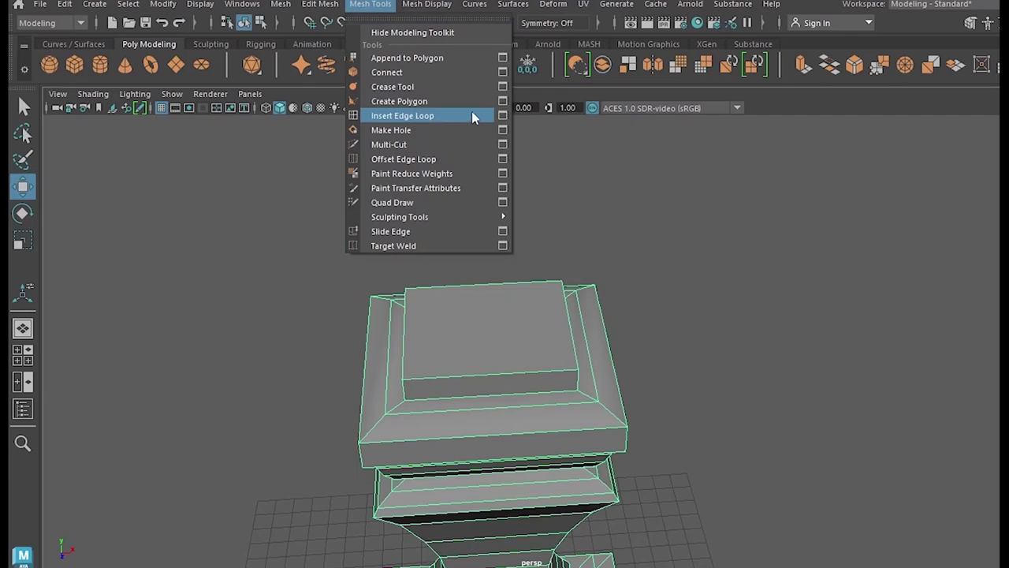
left_click(503, 116)
left_click(830, 162)
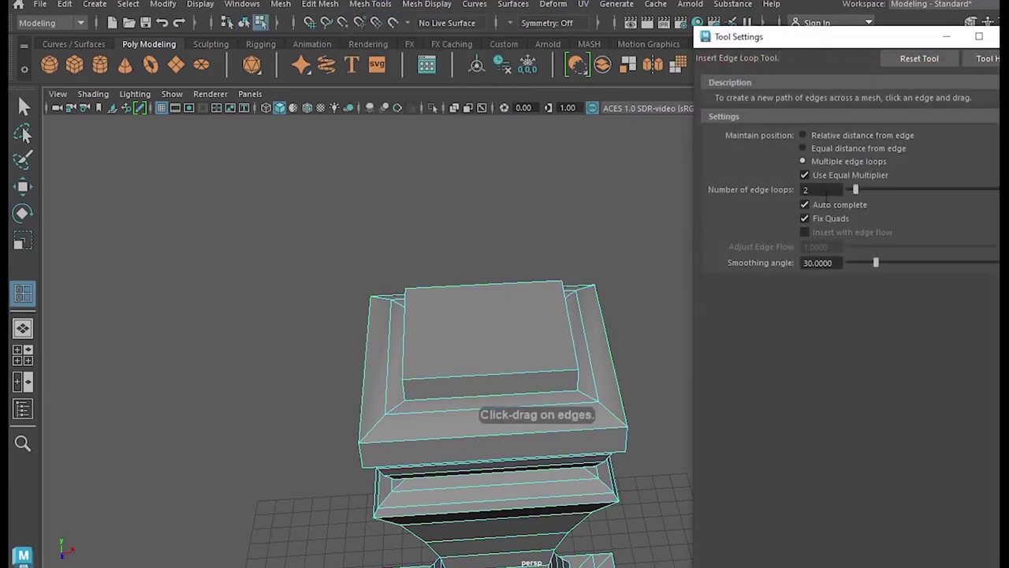
left_click(450, 375)
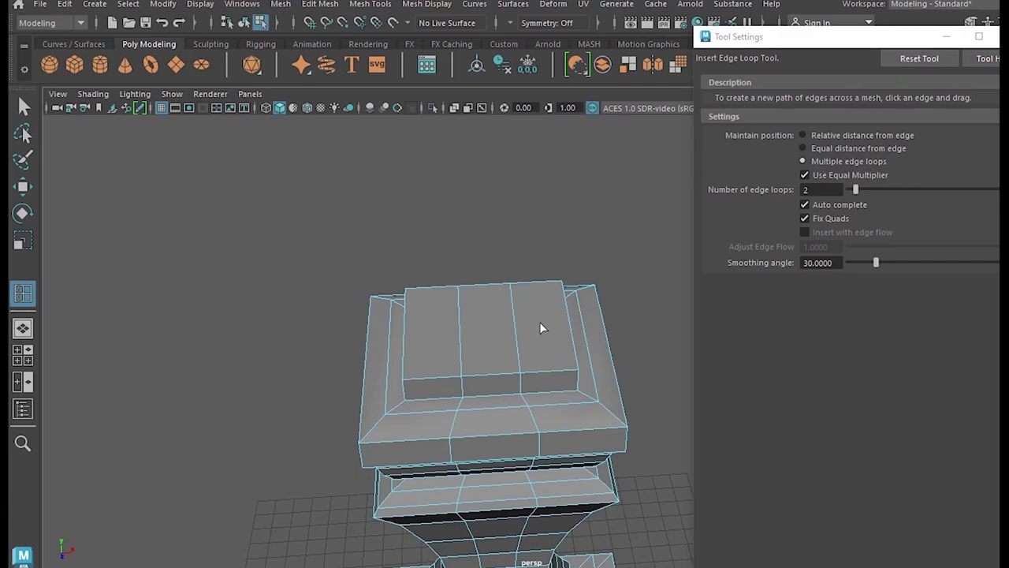
left_click(566, 311)
left_click(917, 64)
left_click(1007, 36)
scroll(531, 406, "up", 2)
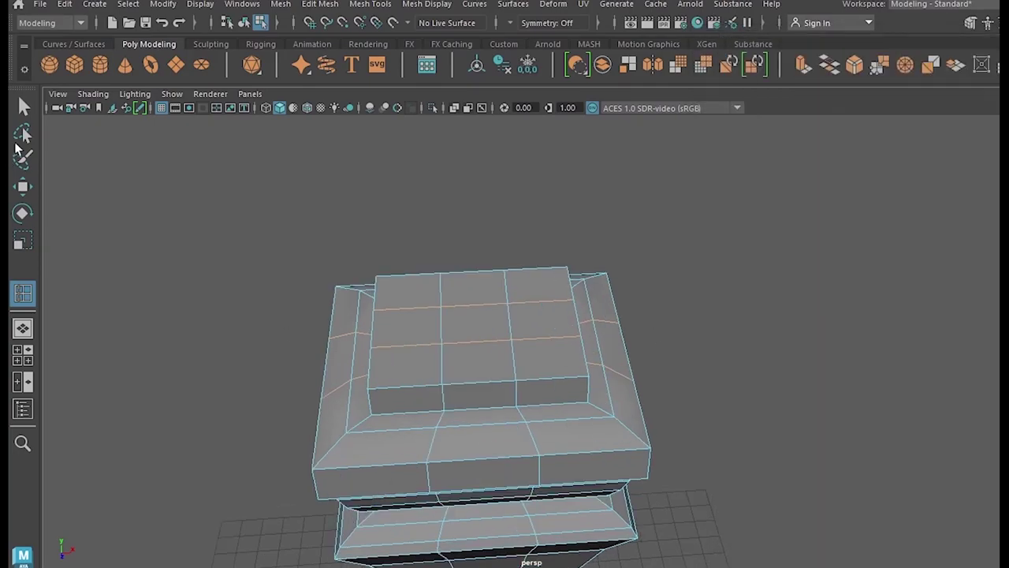
left_click(25, 107)
Step: Scale the pair of edge loops running front to back apart along X, toward the side edges of the top block
scroll(506, 318, "up", 3)
left_click_drag(507, 319, 429, 386, "alt")
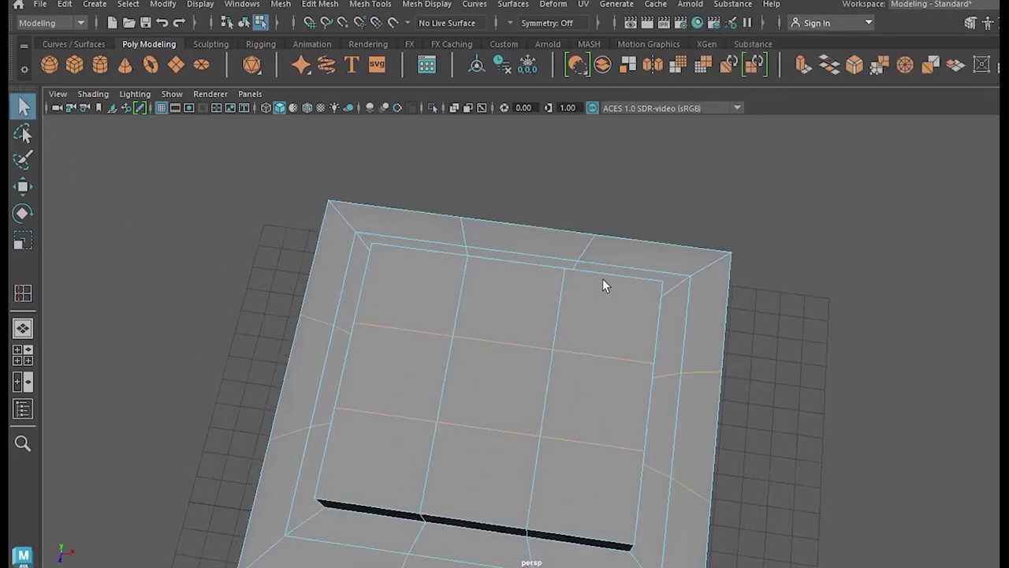
scroll(532, 464, "down", 3)
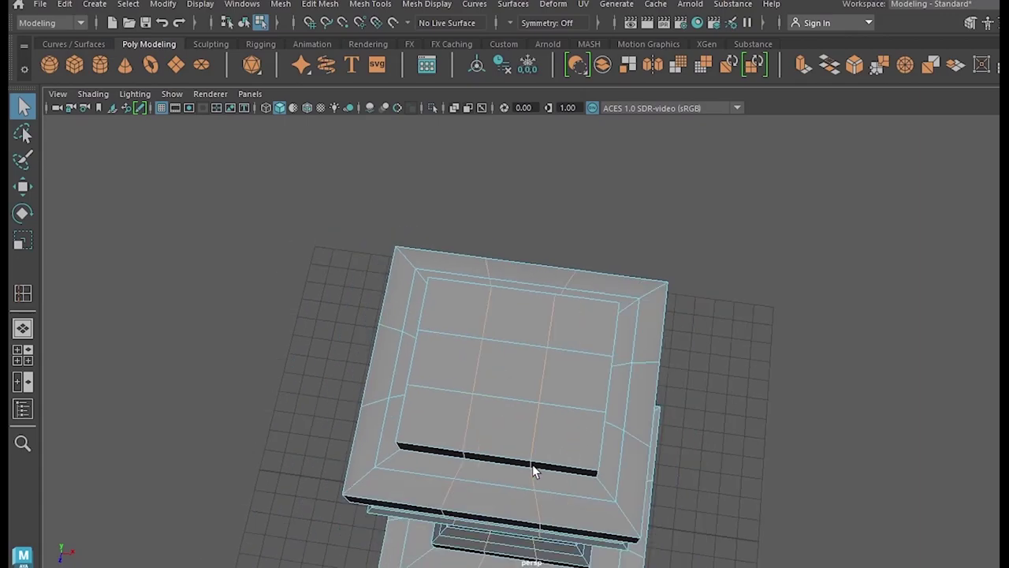
left_click_drag(532, 468, 630, 465, "alt")
key("r")
left_click_drag(622, 423, 615, 454, "alt")
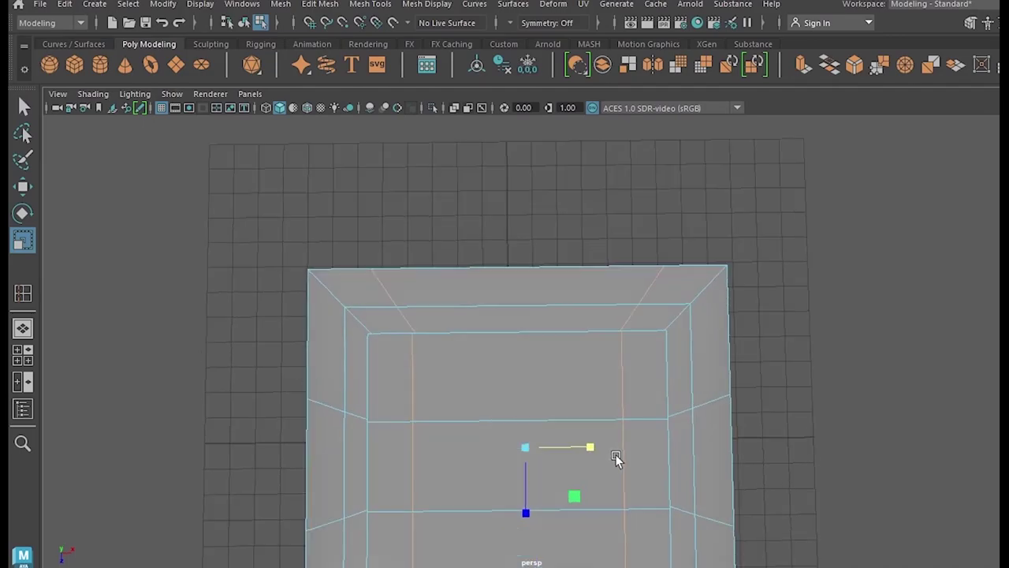
middle_click_drag(615, 454, 673, 415, "alt")
left_click_drag(631, 407, 635, 412)
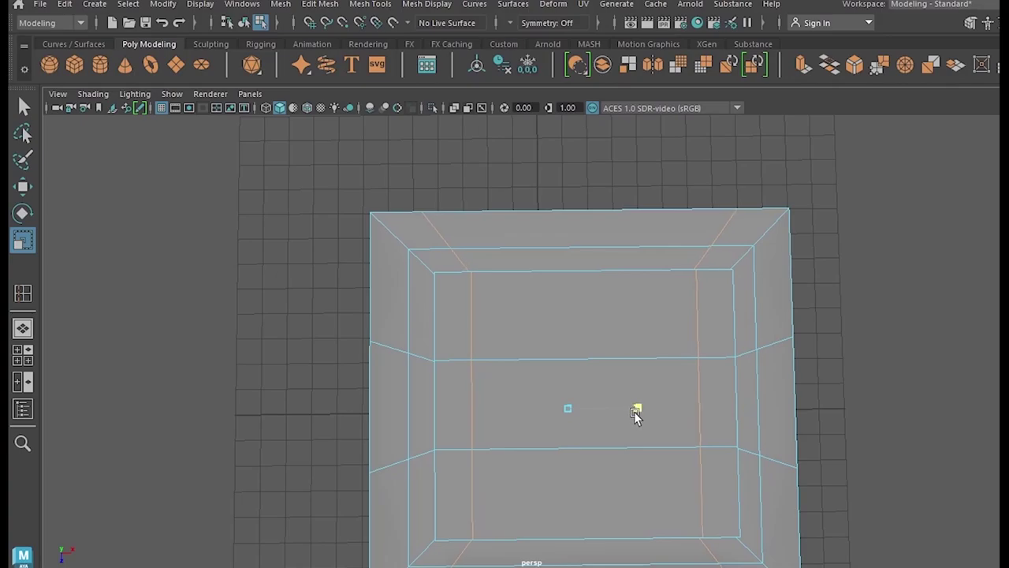
middle_click_drag(635, 412, 636, 417)
Step: Select the two crosswise edge loops and scale them apart along Z toward the block's front and back edges
double_click(572, 361)
double_click(550, 451, "shift")
middle_click_drag(566, 464, 567, 547)
scroll(566, 543, "down", 2)
key("space")
key("space")
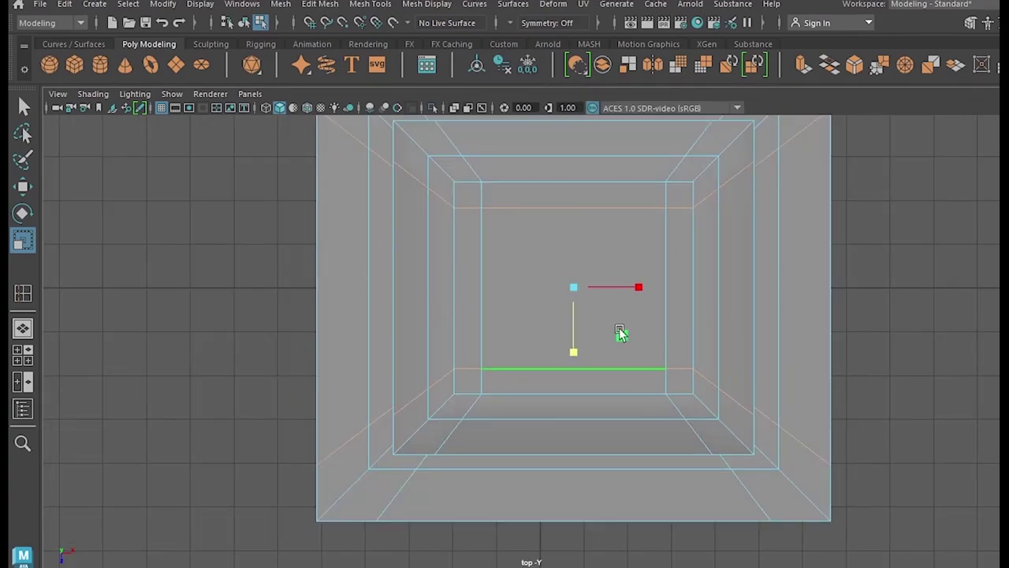
middle_click_drag(573, 349, 574, 345)
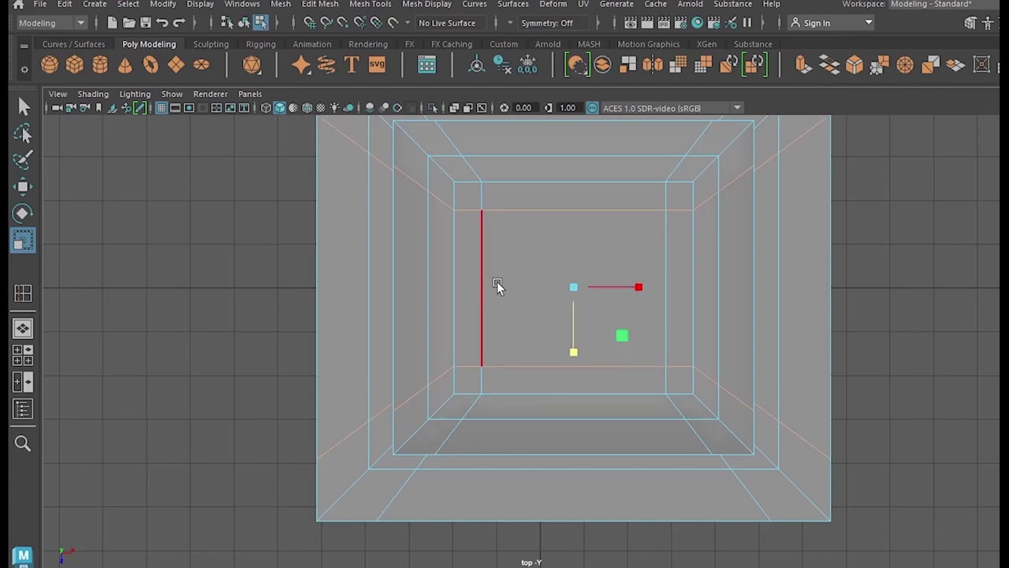
key("space")
scroll(795, 252, "down", 3)
key("space")
Step: Extrude the four small corner faces on top of the block straight up into tall square posts
right_click_drag(733, 190, 749, 228)
left_click_drag(750, 256, 741, 402, "alt")
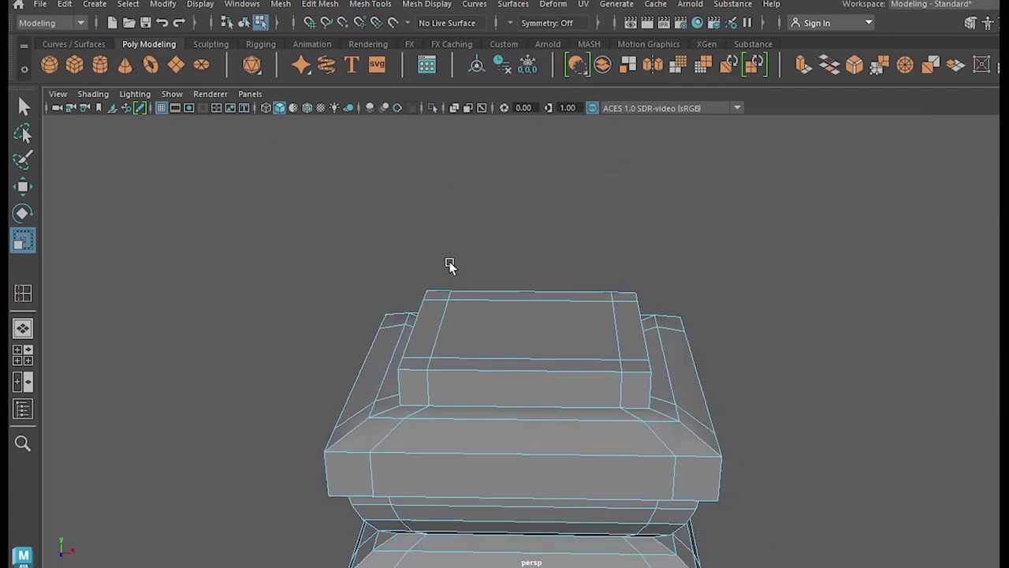
left_click(442, 291)
left_click(419, 364, "shift")
left_click(634, 364, "shift")
left_click(624, 295, "shift")
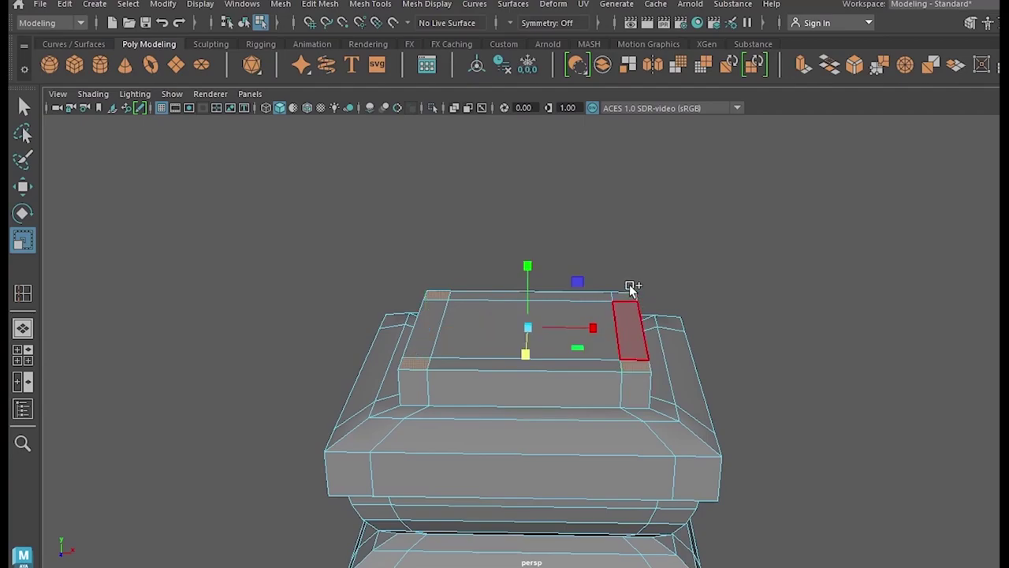
key("ctrl+e")
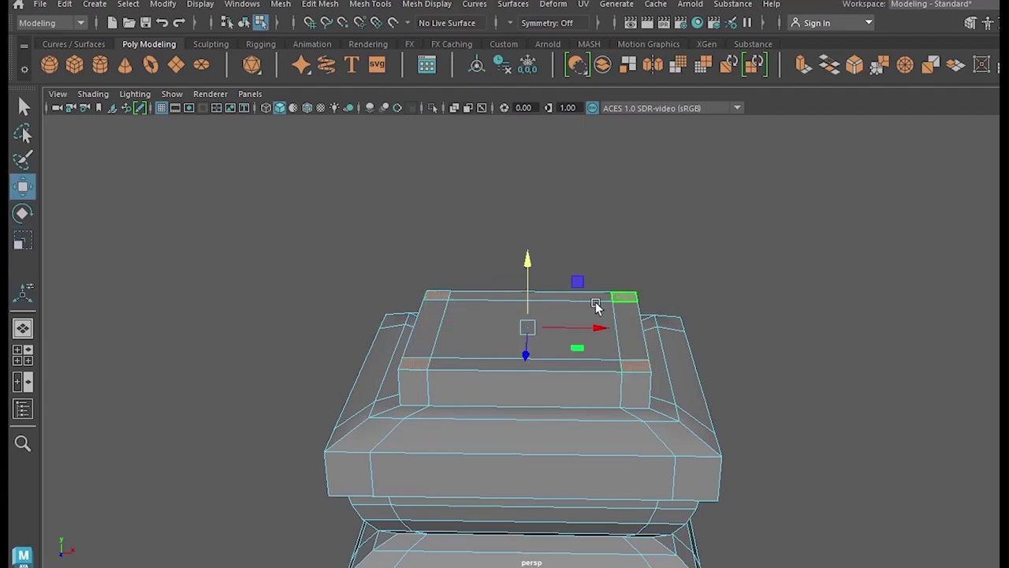
left_click_drag(525, 259, 574, 368)
left_click_drag(520, 235, 522, 241)
left_click_drag(544, 340, 525, 329, "alt")
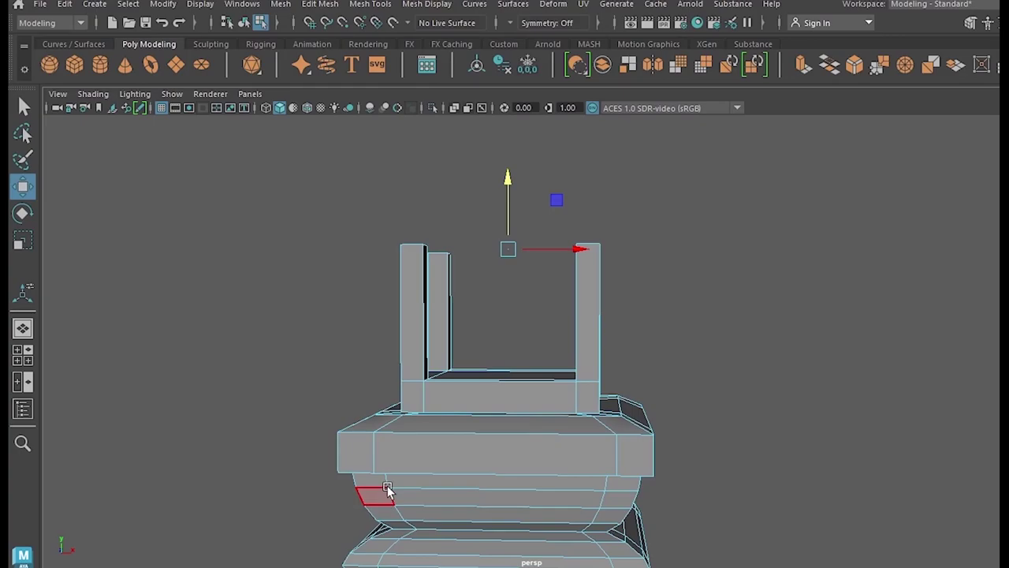
left_click_drag(597, 367, 572, 289, "alt")
left_click(509, 207)
Step: Create a flat rectangular polygon plane on the grid beside the column's stepped base
mouse_move(747, 448)
left_mouse_down("alt")
mouse_move(772, 450)
mouse_move(749, 448)
left_mouse_up("alt")
left_click_drag(675, 426, 678, 349, "alt")
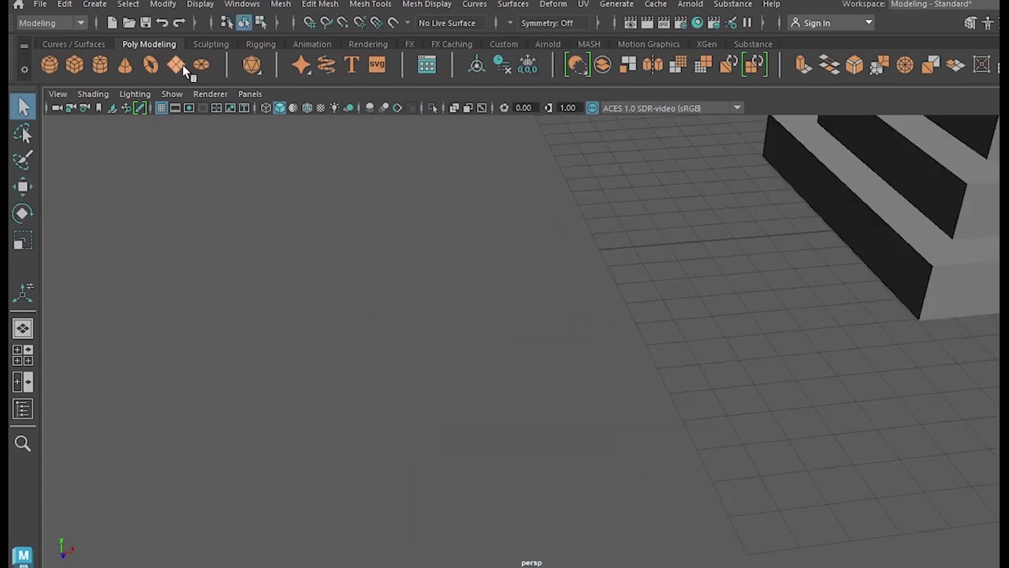
left_click(177, 64)
left_click_drag(433, 333, 710, 457)
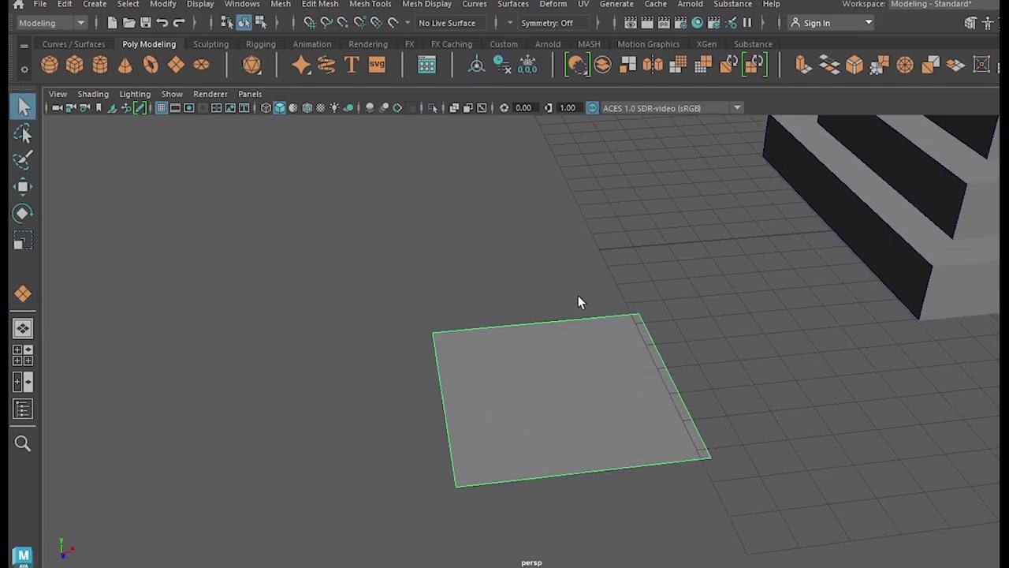
Step: Extrude the plane's border edges upward and scale them outward to form a shallow tray with flared sides
right_click_drag(580, 299, 549, 175)
left_click(533, 322)
key("ctrl+e")
key("w")
left_click_drag(556, 322, 557, 309)
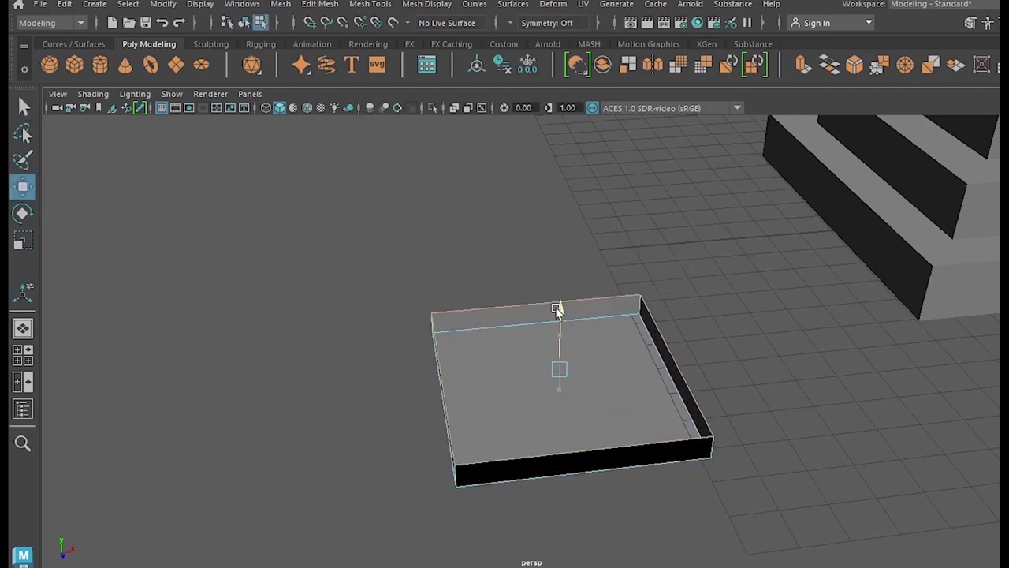
key("r")
left_click_drag(556, 371, 646, 412)
Step: Switch the tray to object mode and raise it to about the height of the column's corner posts
key("w")
left_click_drag(523, 361, 531, 191)
key("ctrl+z")
right_click_drag(527, 226, 604, 165)
left_click_drag(526, 350, 523, 116)
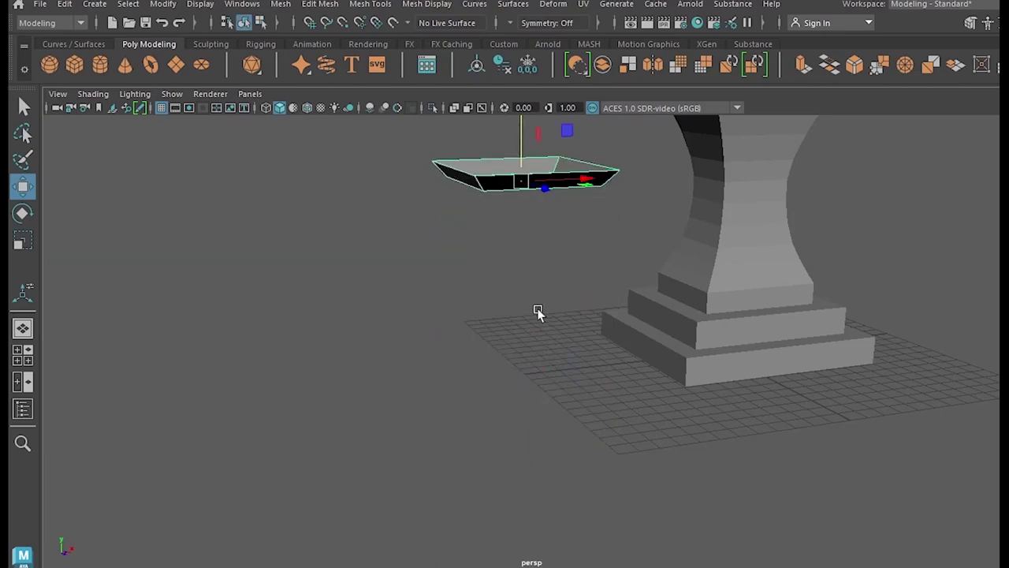
scroll(548, 323, "down", 5)
middle_click_drag(534, 349, 426, 473, "alt")
scroll(513, 378, "up", 4)
left_click_drag(316, 374, 293, 177)
left_click(317, 398)
left_click_drag(310, 372, 310, 111)
scroll(512, 347, "down", 5)
scroll(513, 348, "up", 4)
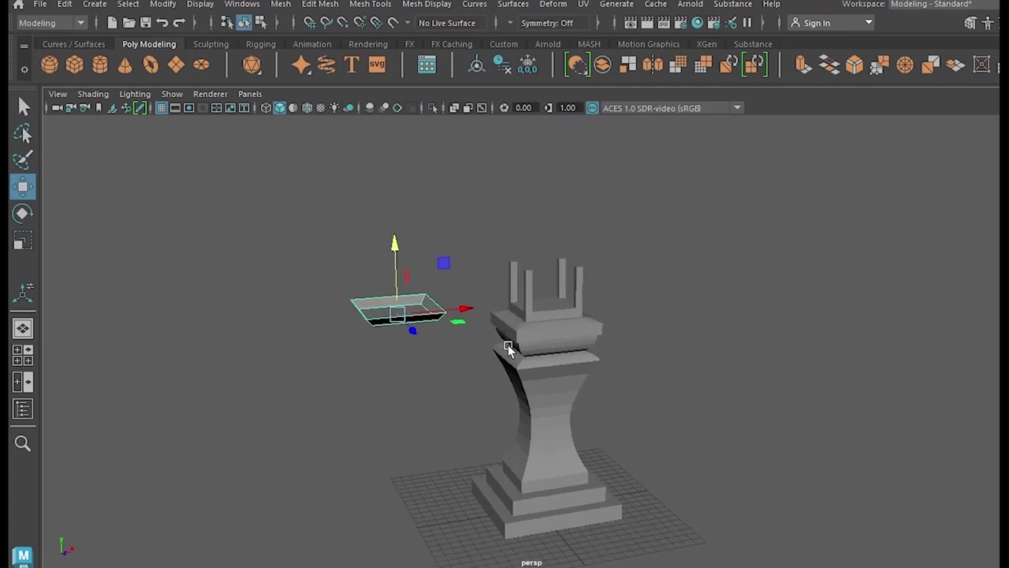
left_click_drag(300, 219, 297, 184)
Step: Move the tray onto the four posts and center it over them along X in the front view
left_click_drag(333, 256, 576, 245)
scroll(603, 281, "up", 4)
left_click_drag(603, 281, 540, 559, "alt")
left_click_drag(465, 364, 556, 186)
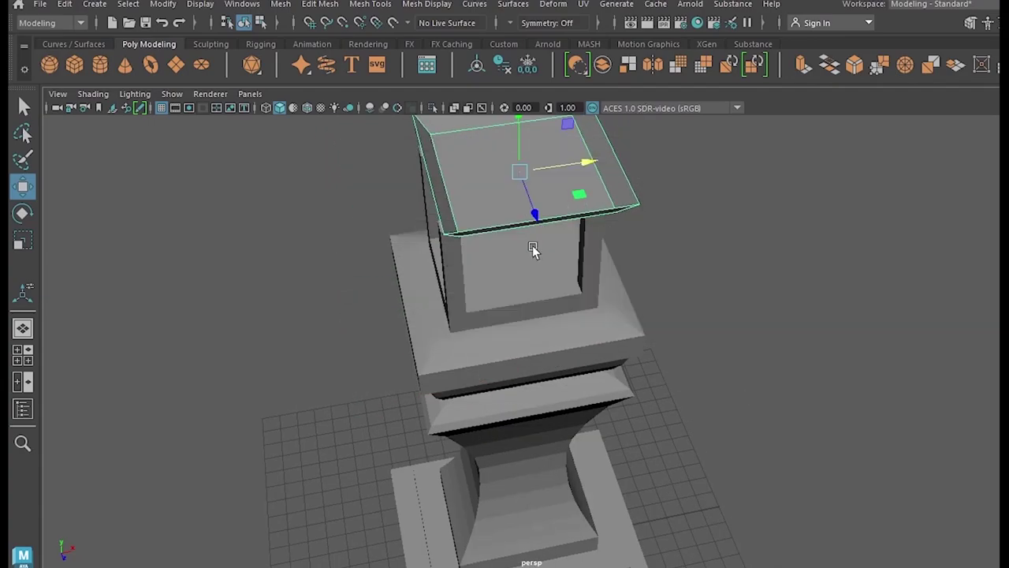
key("space")
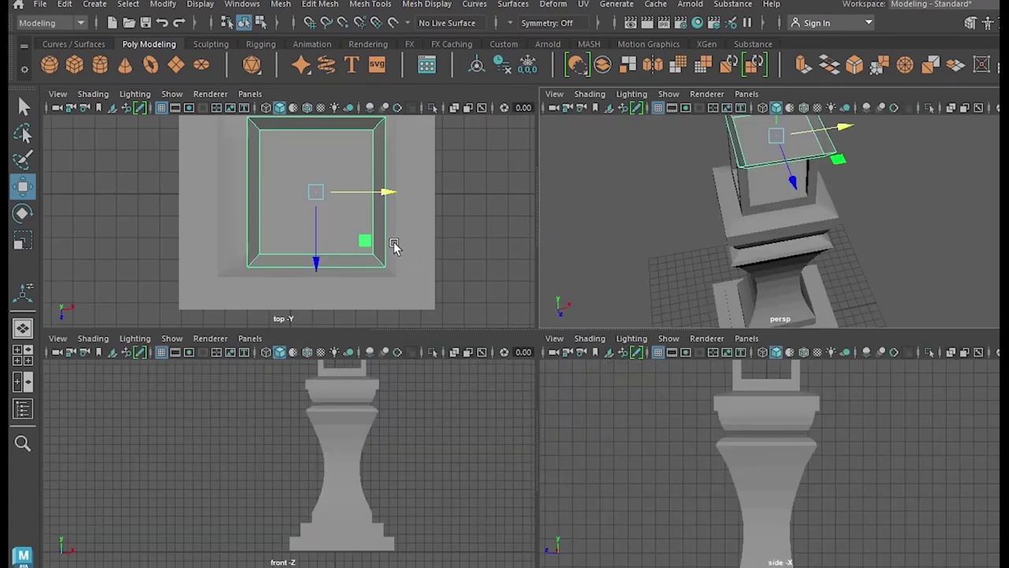
key("space")
middle_click_drag(524, 421, 439, 564, "alt")
scroll(620, 239, "up", 6)
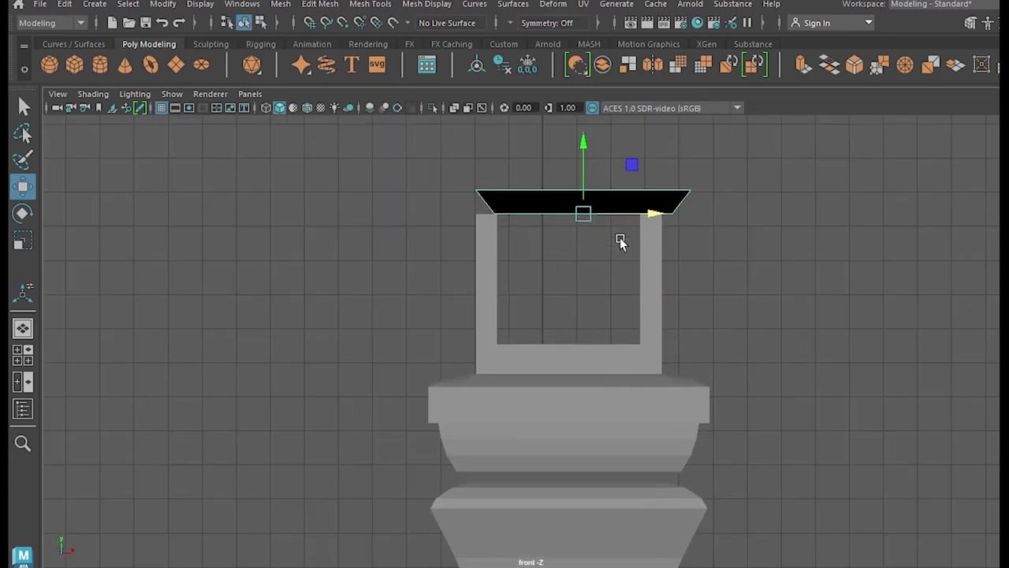
left_click_drag(646, 213, 626, 213)
key("space")
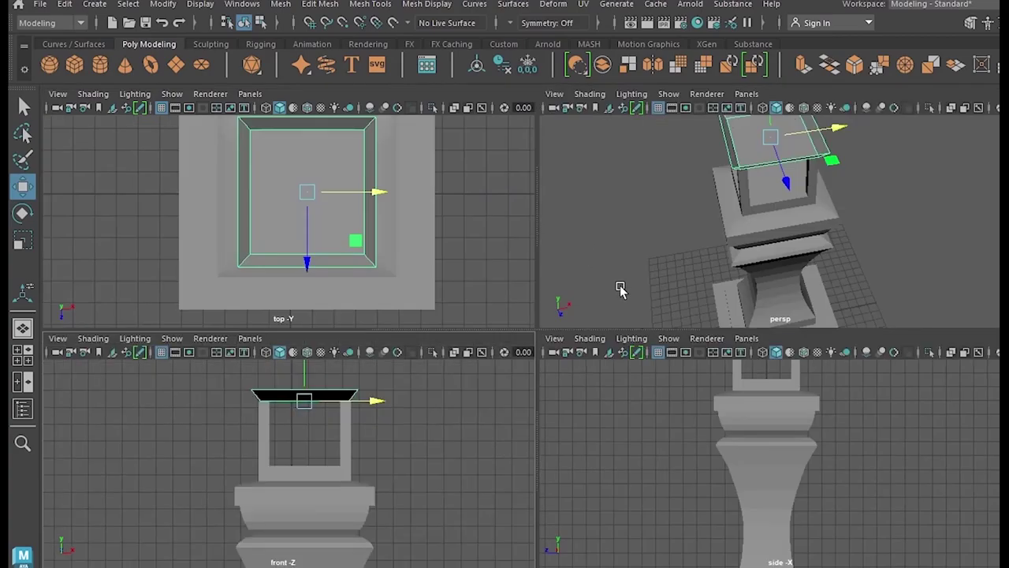
key("space")
left_click_drag(431, 256, 621, 253, "alt")
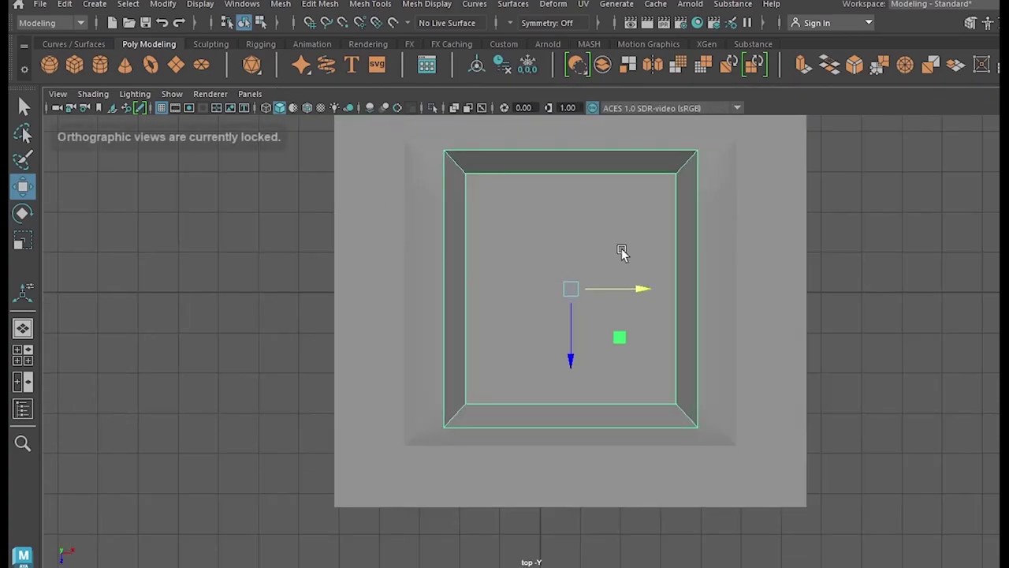
key("space")
key("space")
Step: Scale the tray wider along X so that its flat bottom covers the tops of the posts
left_click_drag(705, 322, 826, 265, "alt")
middle_click_drag(347, 369, 516, 355, "alt")
scroll(516, 355, "up", 5)
left_click_drag(516, 355, 517, 270, "alt")
left_click_drag(557, 351, 726, 374, "alt")
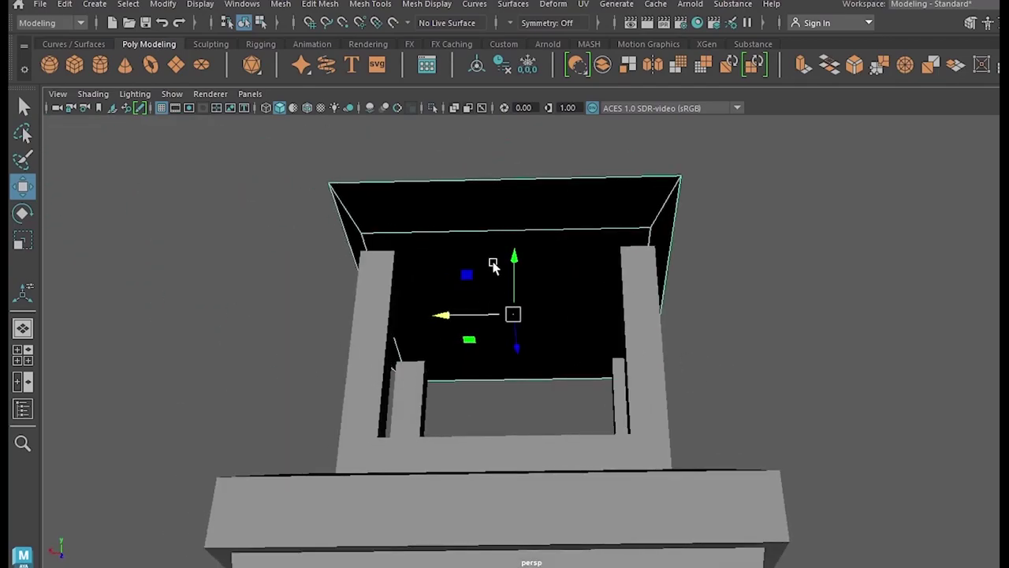
key("r")
left_click_drag(477, 315, 475, 316)
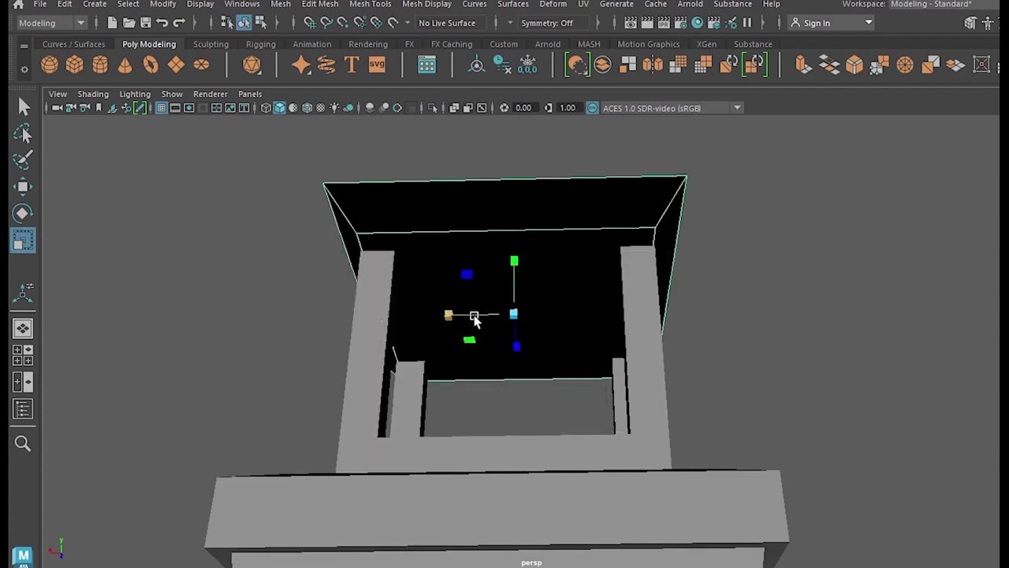
key("space")
left_click_drag(341, 203, 351, 203)
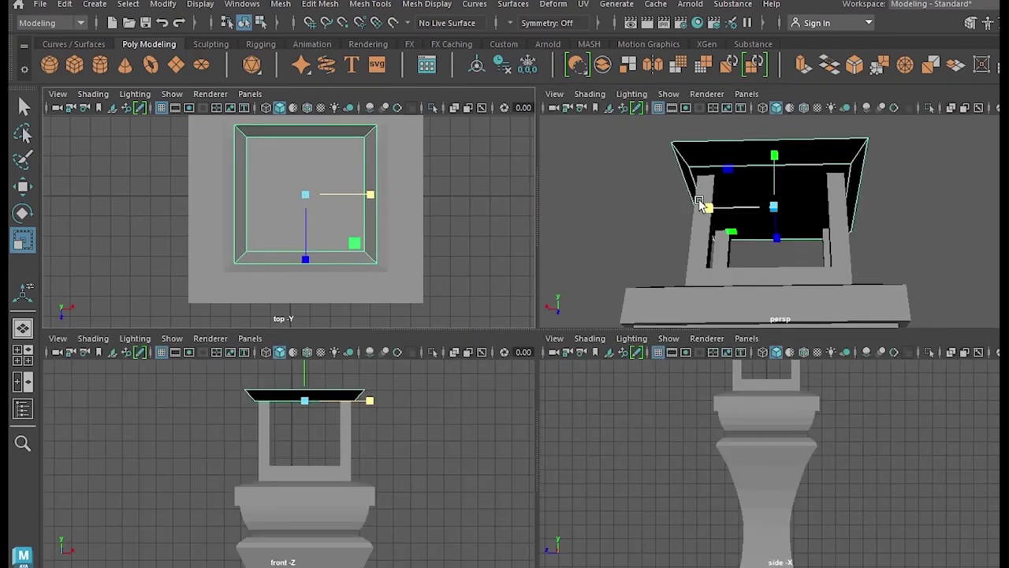
key("w")
key("space")
Step: Extrude all of the tray's faces with a thickness of -0.12 and return to object mode
left_click_drag(743, 270, 685, 293, "alt")
right_click_drag(547, 189, 589, 216)
key("ctrl+e")
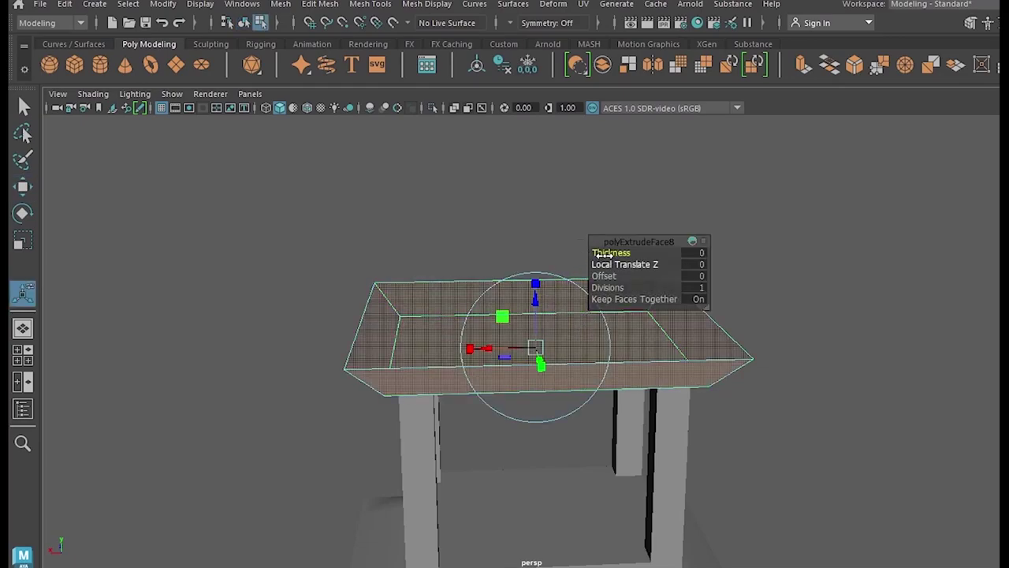
left_click_drag(610, 252, 597, 252)
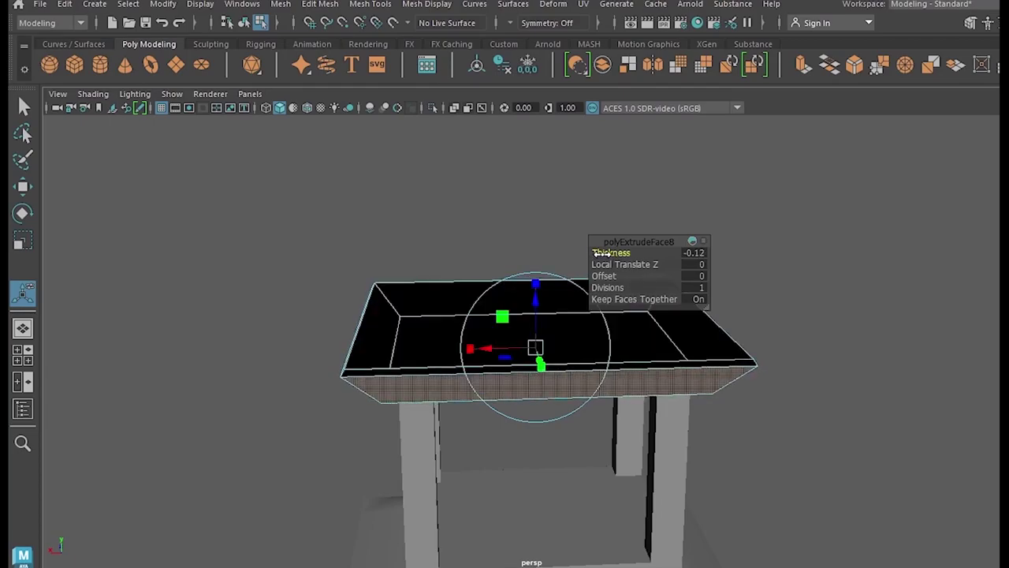
right_click_drag(462, 262, 523, 164)
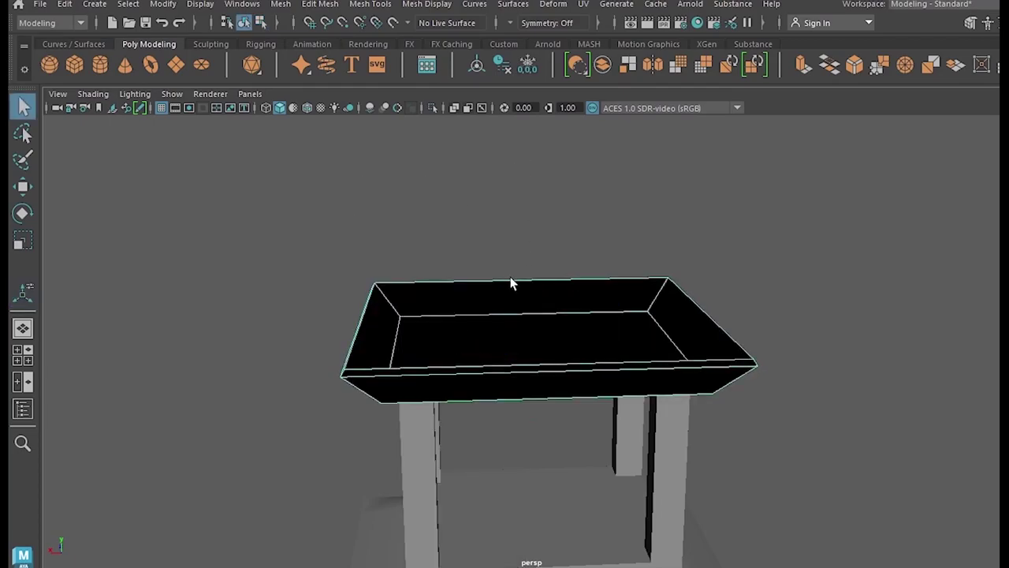
Step: Reverse the face normals of the whole tray and deselect it
left_click(513, 4)
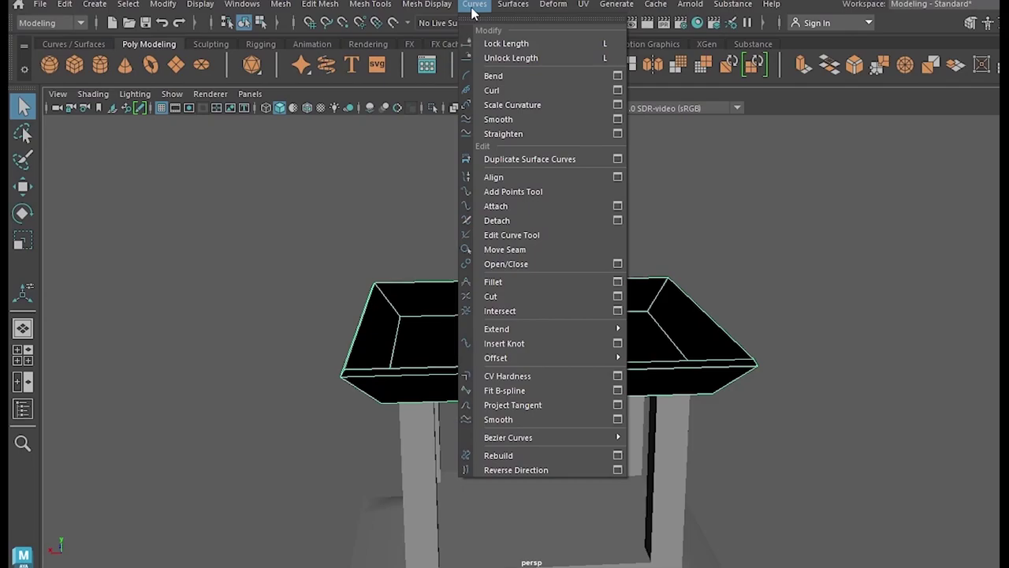
mouse_move(422, 7)
left_click(438, 73)
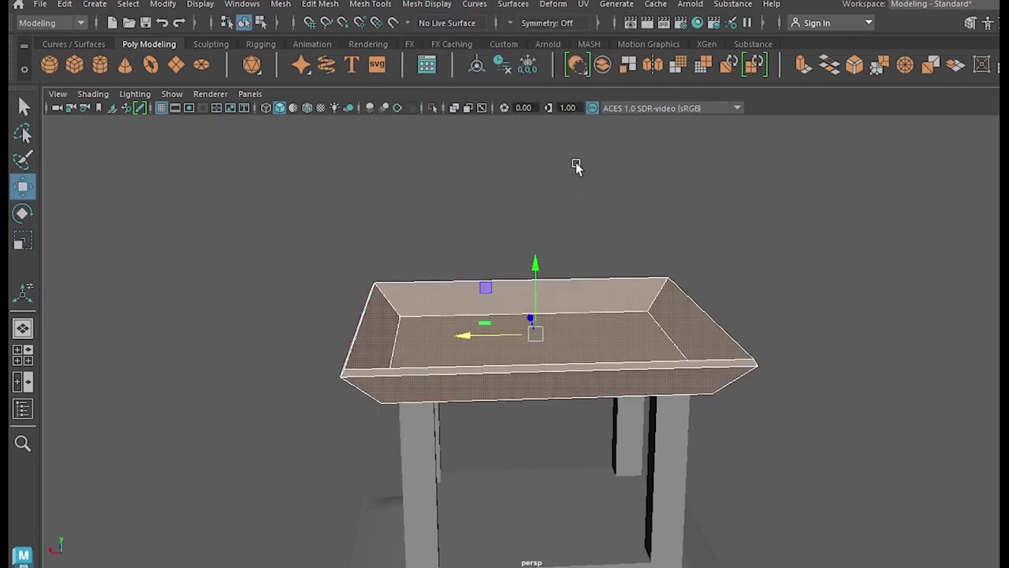
scroll(623, 347, "up", 3)
scroll(624, 348, "down", 2)
left_click_drag(565, 334, 646, 216, "alt")
left_click(471, 175)
Step: Raise the tray slightly along Y so it sits on top of the four corner posts, and deselect it
scroll(646, 218, "down", 4)
middle_click_drag(625, 225, 629, 260, "alt")
left_click_drag(629, 260, 627, 346, "alt")
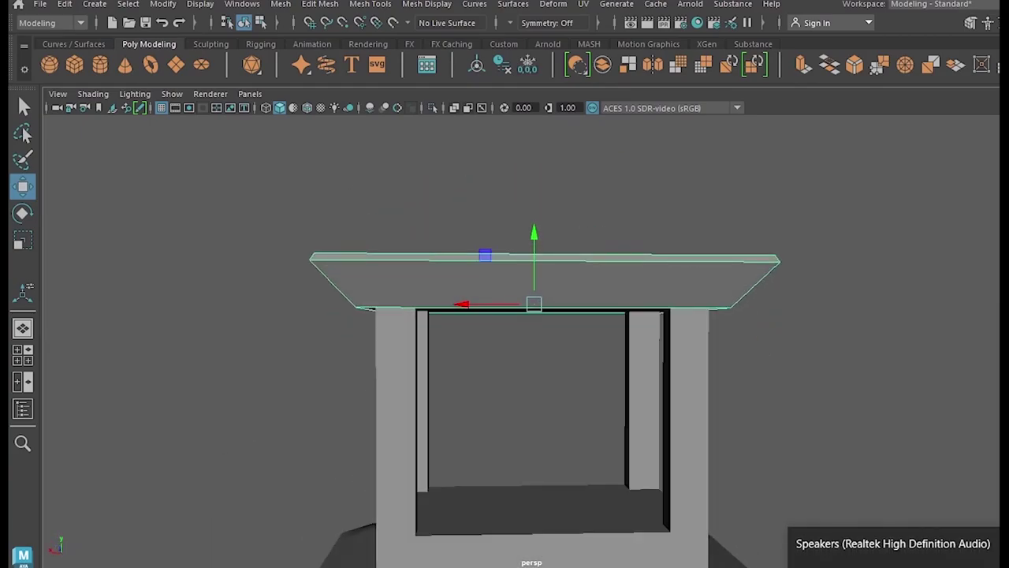
left_click_drag(532, 239, 531, 236)
scroll(508, 278, "up", 5)
left_click_drag(508, 277, 530, 191, "alt")
scroll(515, 218, "down", 5)
left_click_drag(500, 308, 475, 210, "alt")
left_click(884, 348)
Step: Extrude the tray's inner floor face upward and scale it inward to form the first tapered roof tier
scroll(794, 371, "down", 5)
left_click_drag(794, 372, 766, 318, "alt")
scroll(764, 317, "down", 4)
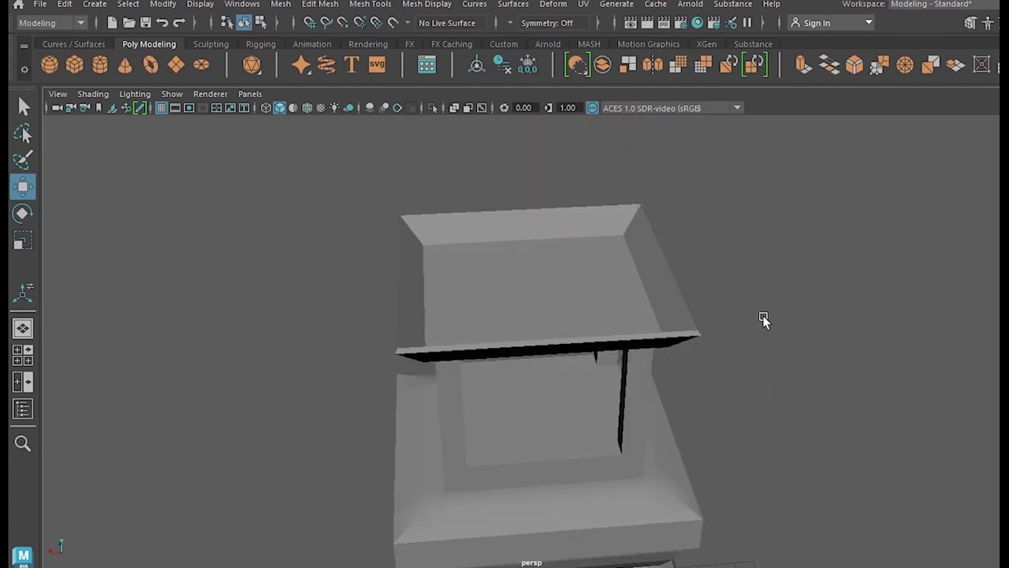
middle_click_drag(763, 319, 670, 398, "alt")
scroll(643, 398, "up", 4)
left_click(496, 371)
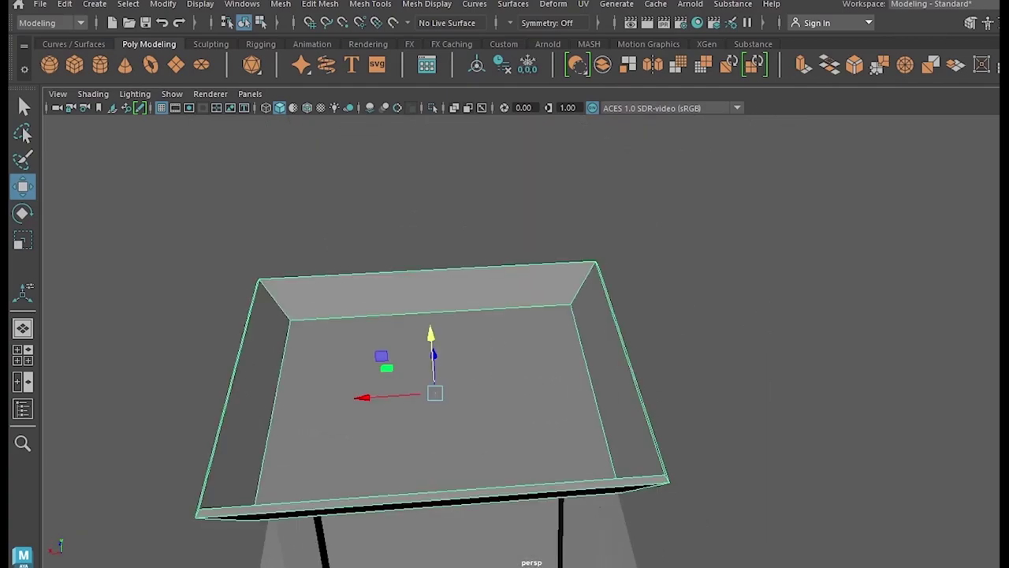
right_click_drag(455, 350, 440, 227)
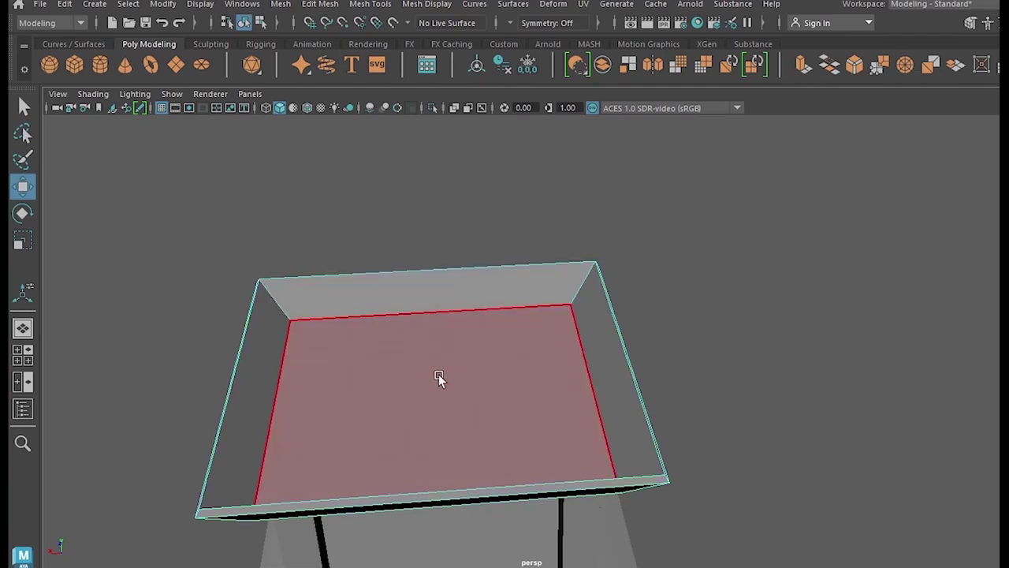
left_click(439, 374)
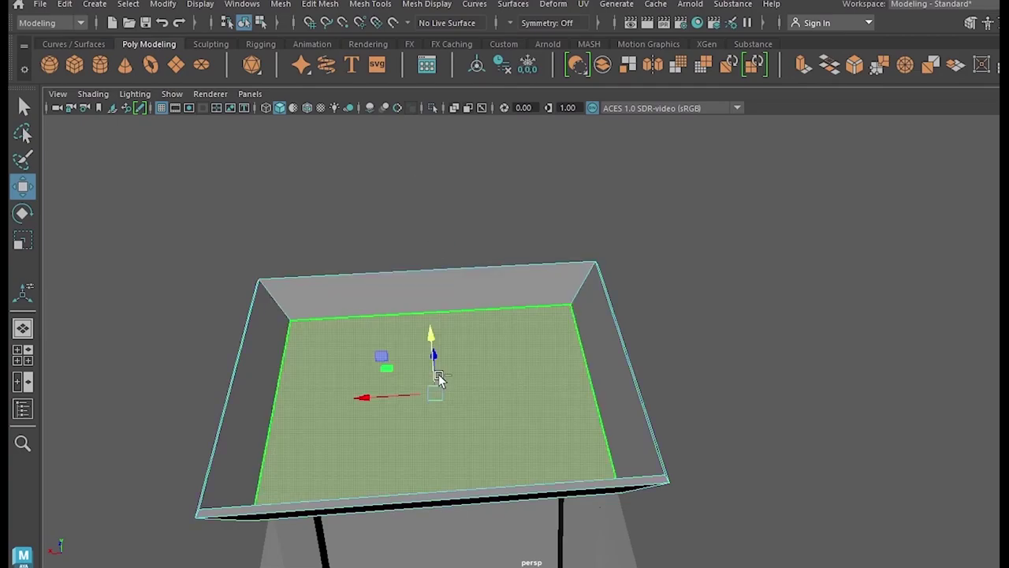
key("ctrl+e")
left_click_drag(439, 382, 426, 343)
middle_click_drag(426, 343, 460, 374, "alt")
key("r")
left_click_drag(462, 360, 459, 288)
Step: Extrude the roof's top face upward twice more, scaling it inward after each extrusion to form the second and third tiers
key("ctrl+e")
key("w")
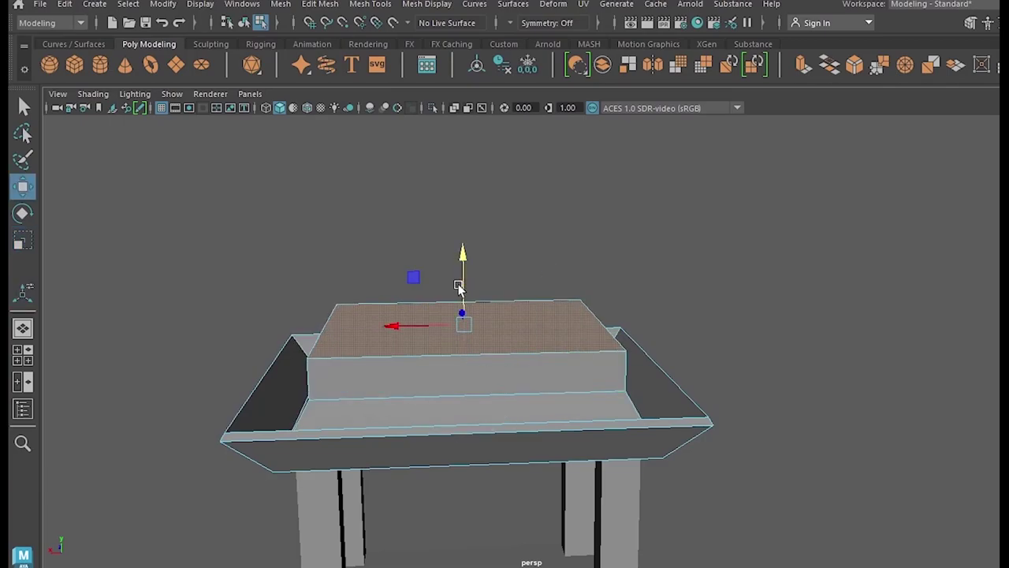
key("r")
left_click_drag(462, 328, 439, 333)
key("ctrl+e")
key("w")
left_click_drag(463, 279, 462, 246)
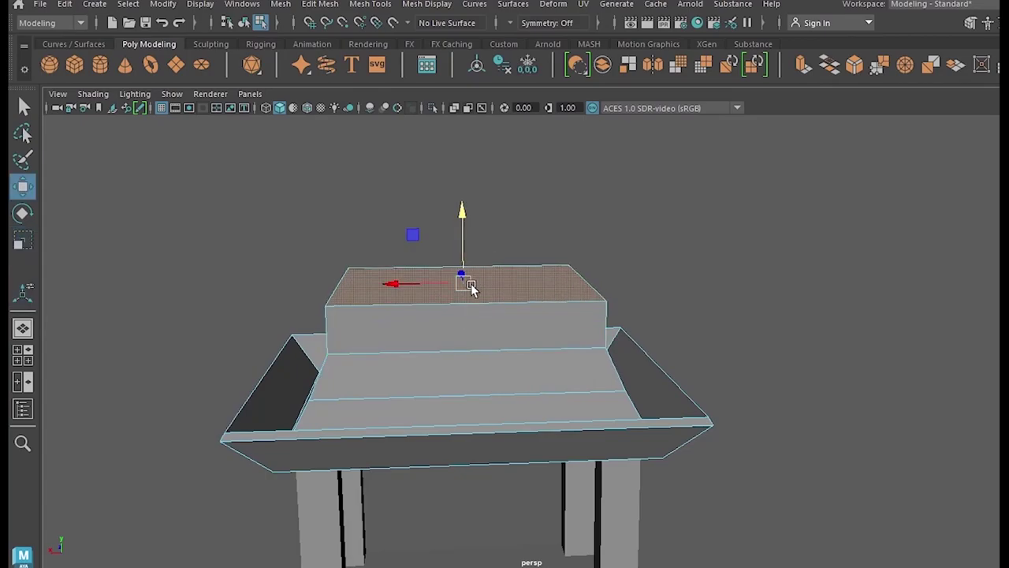
key("r")
left_click_drag(462, 285, 438, 275)
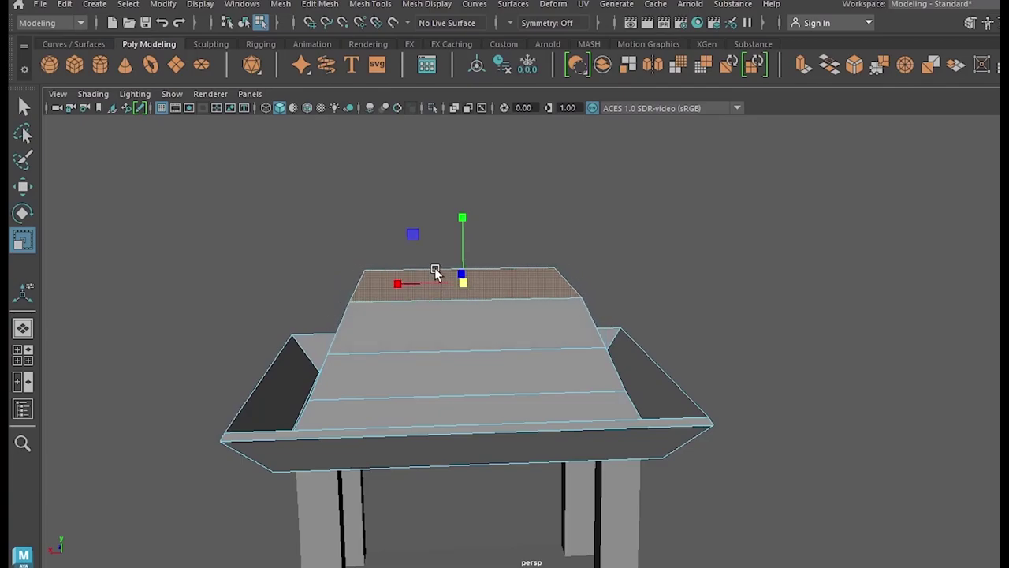
Step: Add the fourth and fifth roof tiers by extruding the top face upward and narrowing it each time
key("ctrl+e")
key("w")
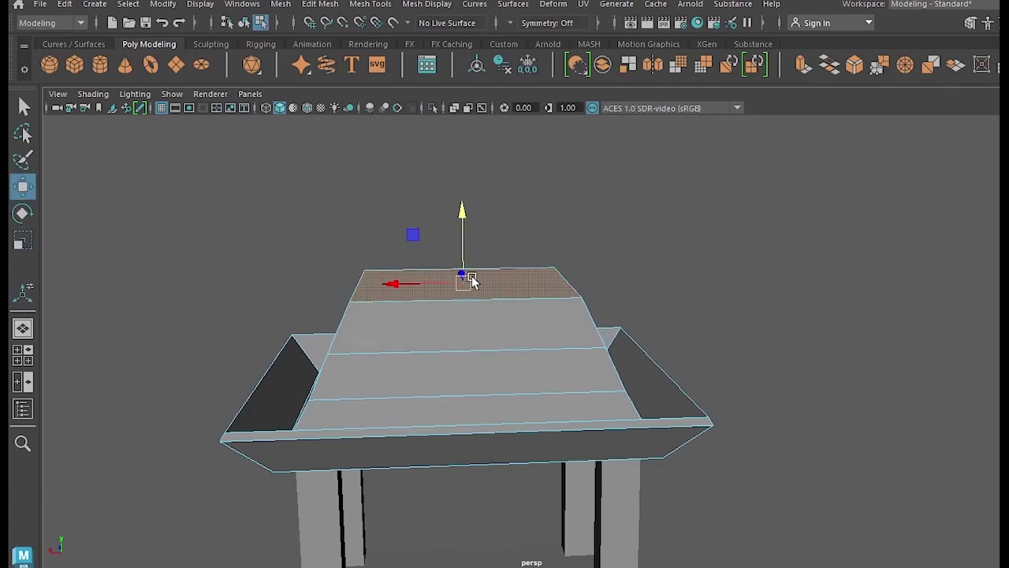
left_click_drag(461, 260, 442, 239)
key("r")
scroll(459, 320, "down", 5)
left_click_drag(456, 320, 515, 342, "alt")
key("ctrl+e")
left_click_drag(436, 189, 425, 158)
key("r")
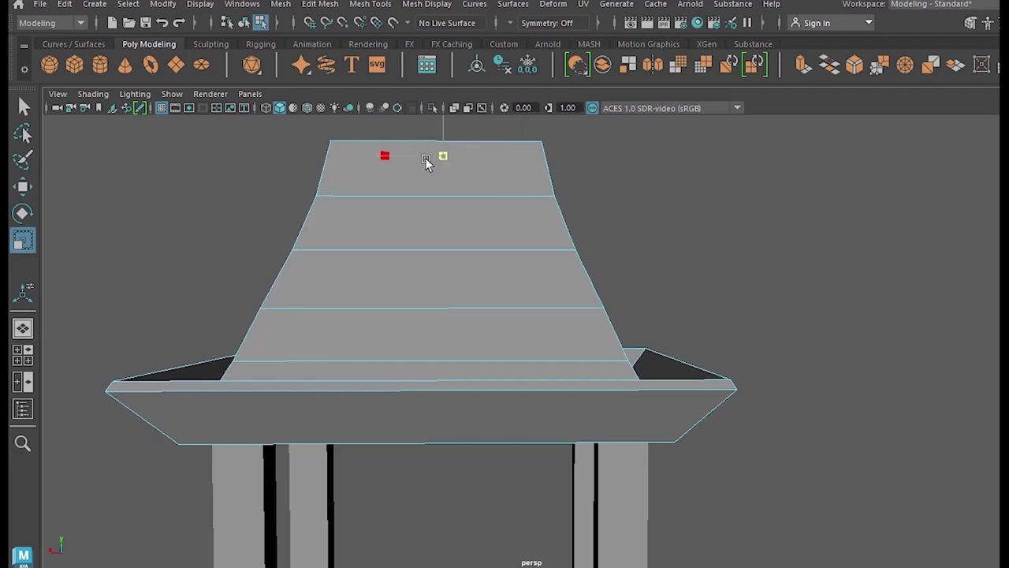
Step: In the front view, scale the roof's three middle edge loops narrower to give the sides a concave curve
key("space")
key("space")
key("space")
key("space")
middle_click_drag(556, 275, 526, 443, "alt")
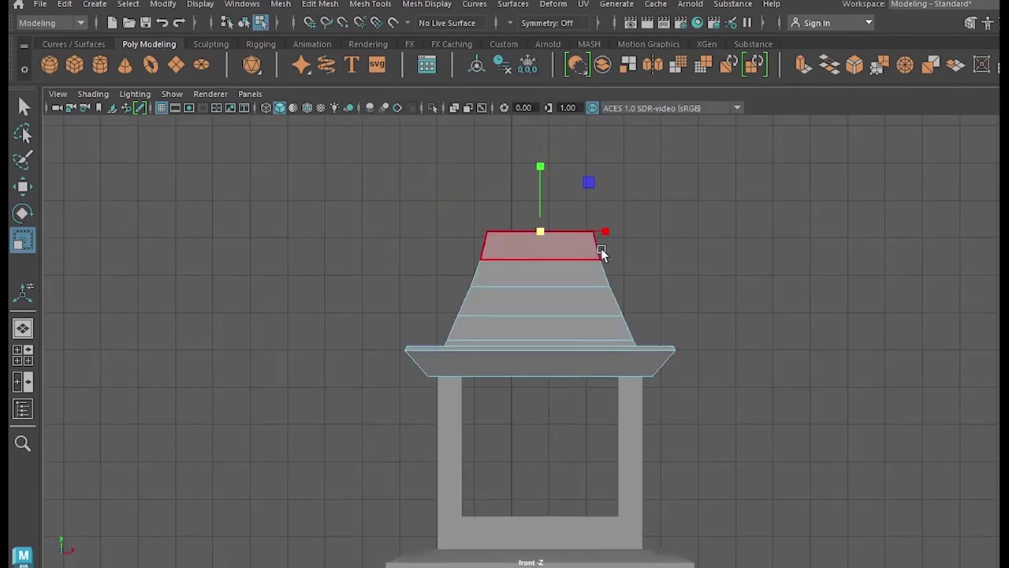
scroll(601, 248, "up", 2)
right_click(519, 334)
right_click_drag(519, 334, 519, 146)
left_click(533, 339)
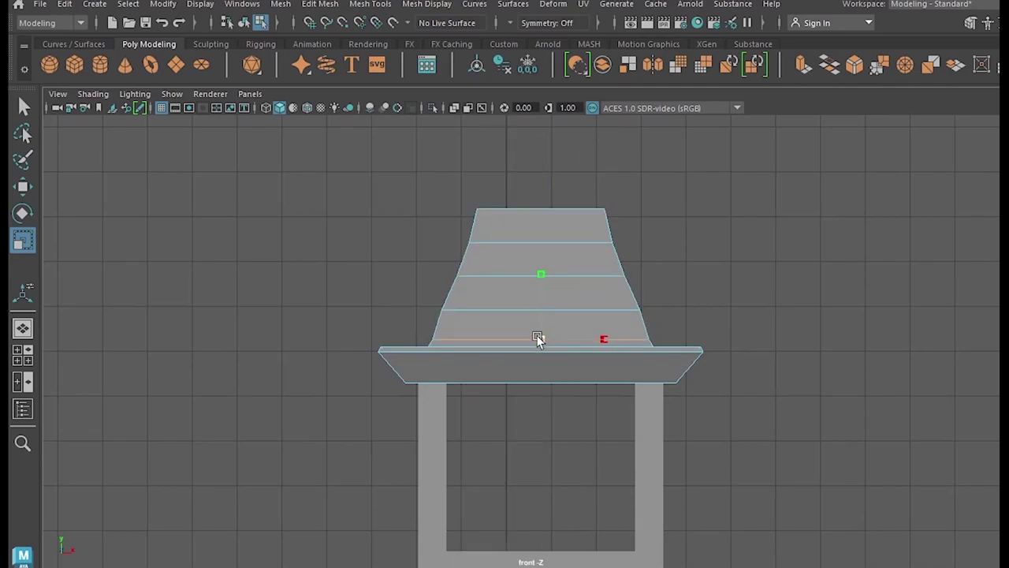
double_click(510, 309)
left_click_drag(538, 308, 528, 244)
double_click(540, 275)
double_click(510, 242)
double_click(517, 209)
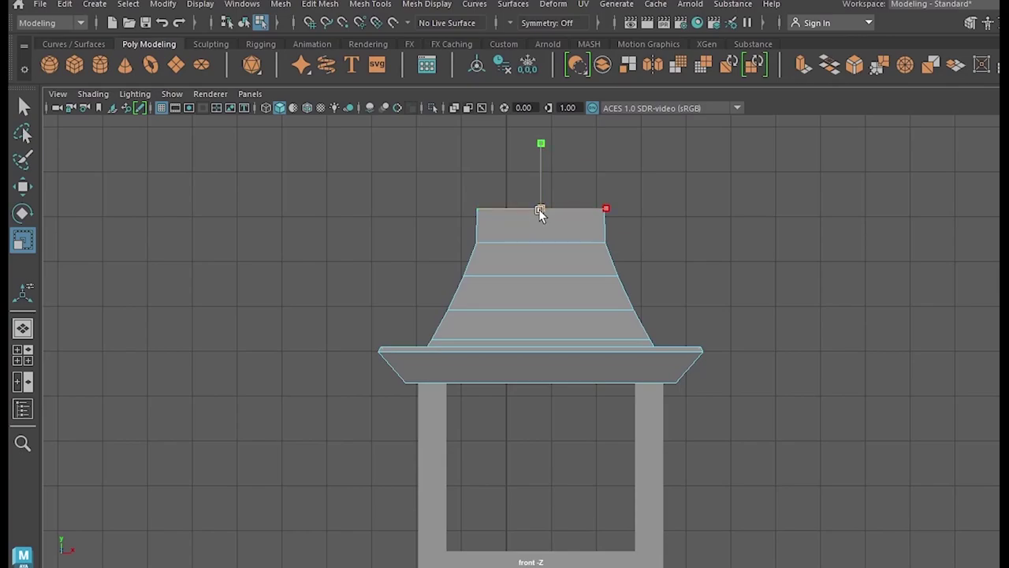
left_click_drag(536, 209, 533, 209)
key("ctrl+z")
Step: Select the full edge loop around the roof's top and scale it inward in the front view
double_click(515, 209)
key("space")
key("space")
left_click_drag(686, 286, 581, 315, "alt")
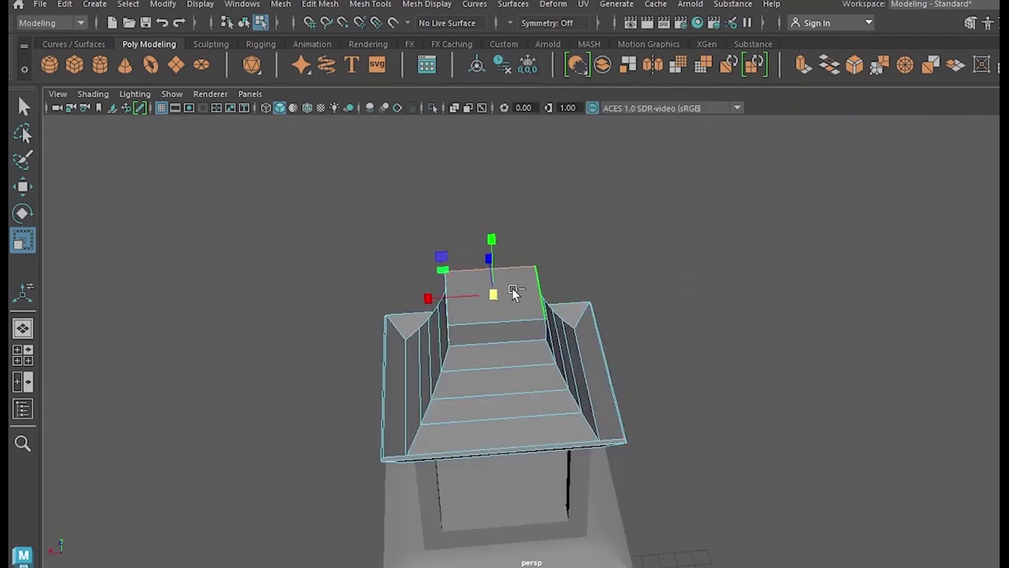
left_click(490, 323)
scroll(505, 327, "up", 2)
left_click_drag(505, 327, 498, 281, "alt")
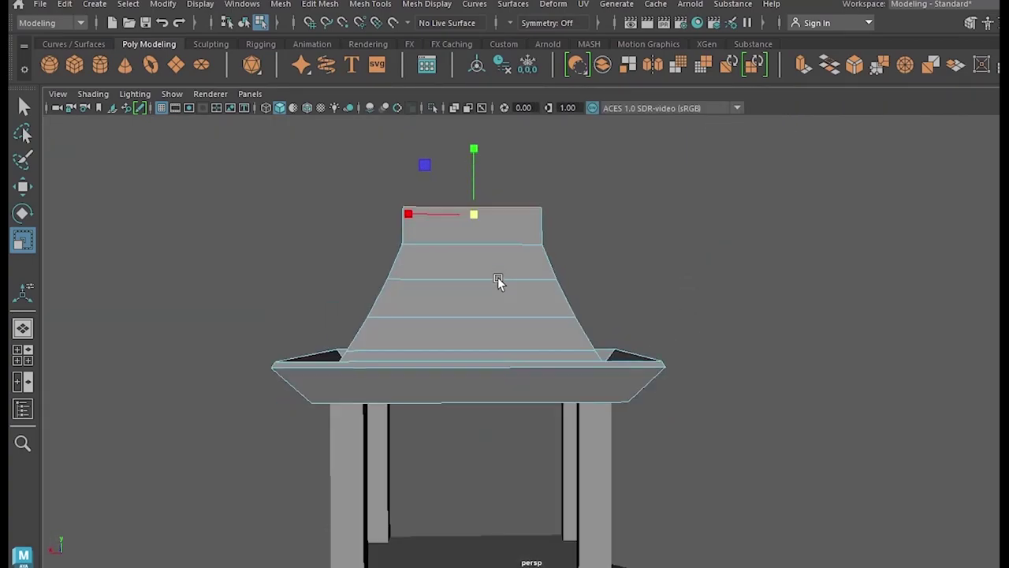
key("space")
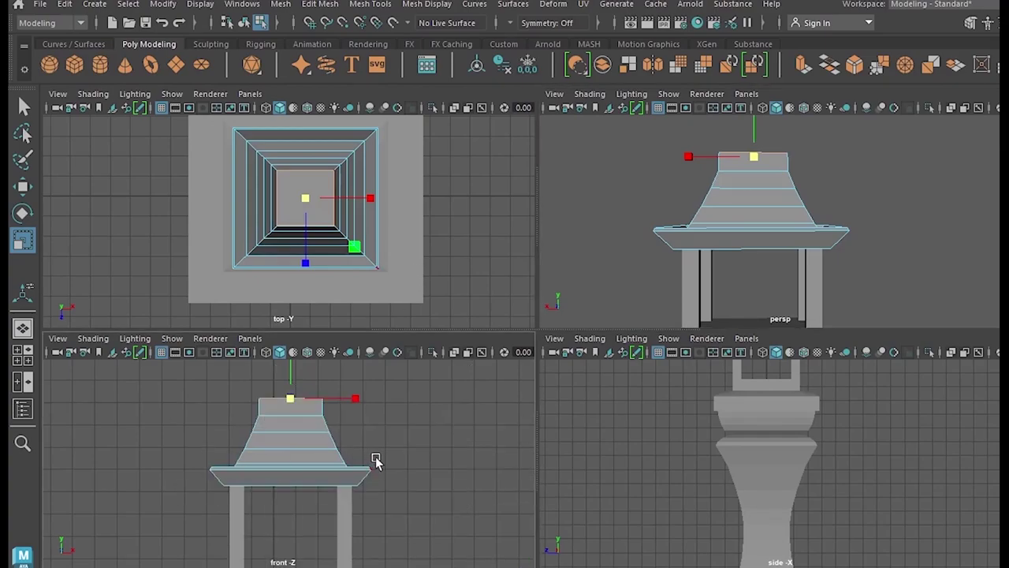
key("space")
left_click_drag(541, 210, 535, 212)
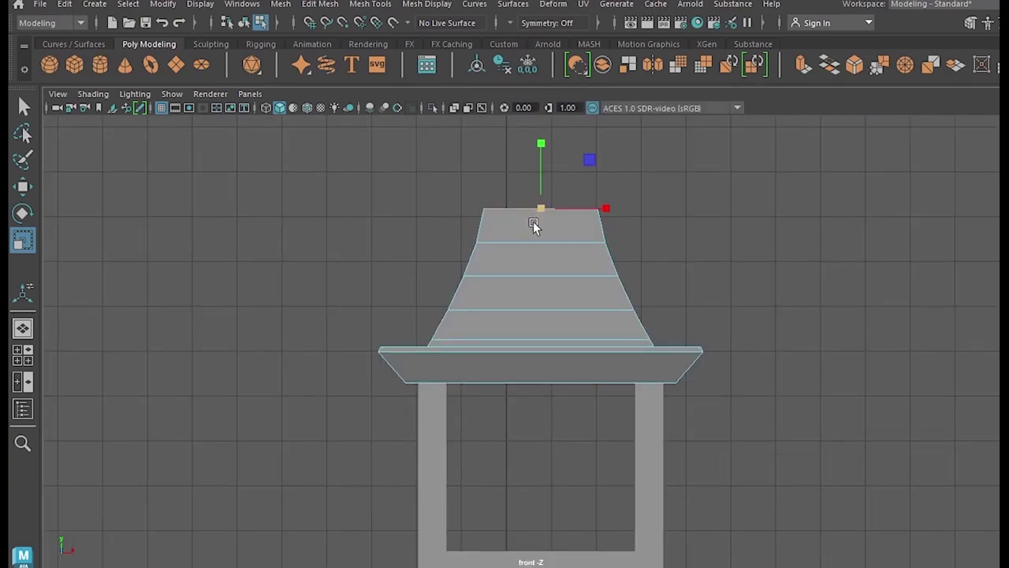
Step: Fine-tune the edge loops below the roof's top, return to object mode and deselect the roof
left_click(537, 242)
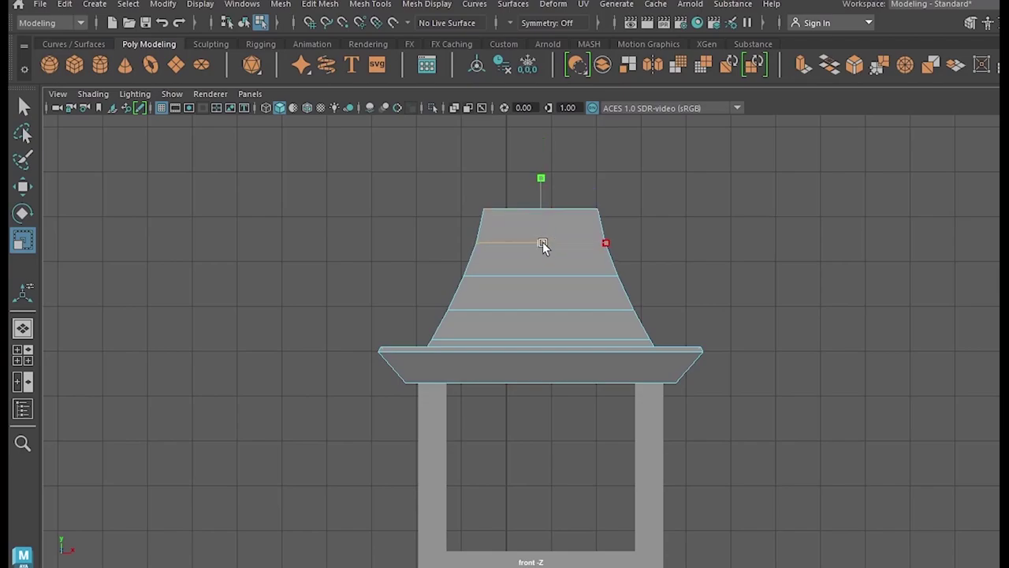
key("w")
left_click(537, 275)
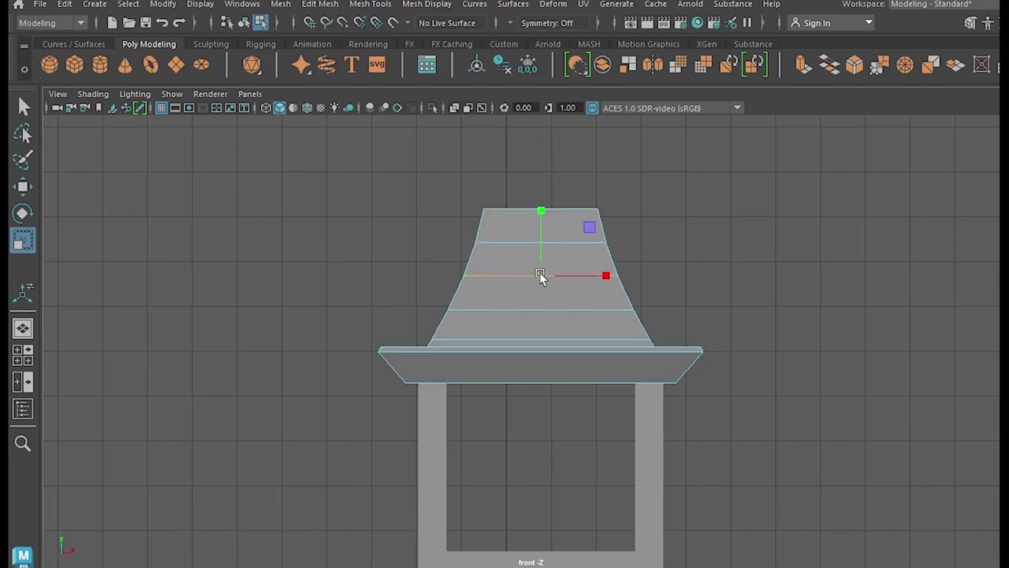
left_click(527, 310)
key("space")
key("space")
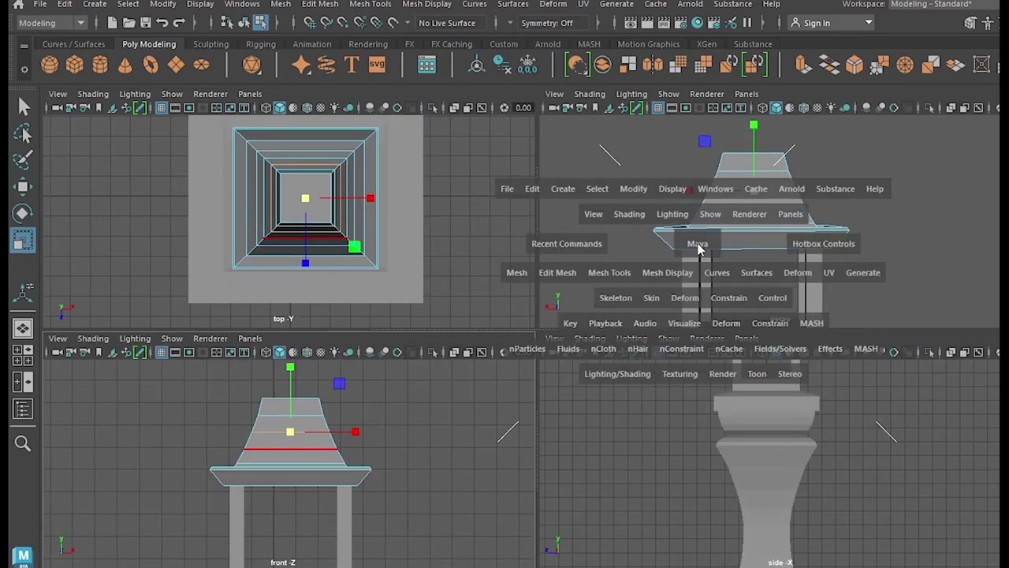
left_click_drag(701, 293, 636, 321, "alt")
right_click_drag(559, 185, 592, 157)
left_click(632, 238)
mouse_move(656, 303)
left_mouse_down("alt")
mouse_move(682, 277)
mouse_move(647, 282)
mouse_move(642, 302)
left_mouse_up("alt")
right_click_drag(993, 436, 573, 471, "alt")
left_click_drag(574, 471, 628, 444, "alt")
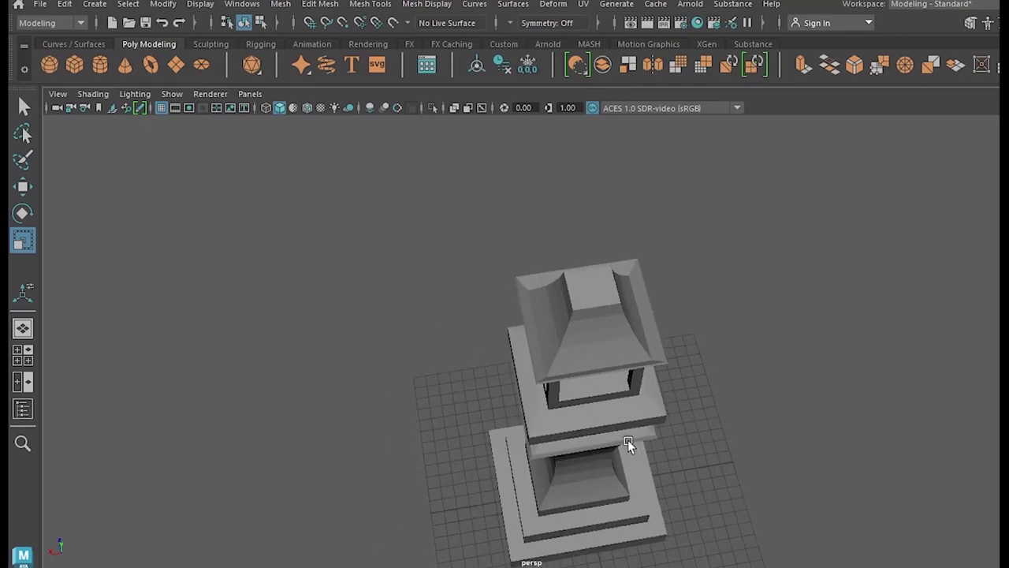
Step: Create a low polygon cylinder on the ground away from the pedestal and adjust its height to a flat disc
scroll(630, 360, "up", 2)
left_click(99, 66)
middle_click_drag(378, 439, 428, 309, "alt")
left_click_drag(403, 441, 343, 438, "alt")
middle_click_drag(431, 446, 459, 407, "alt")
right_click_drag(347, 465, 597, 315, "alt")
left_click_drag(379, 489, 357, 389, "alt")
left_click_drag(431, 290, 517, 490, "alt")
left_click_drag(648, 135, 569, 339, "alt")
scroll(445, 356, "up", 2)
left_click_drag(442, 338, 441, 322)
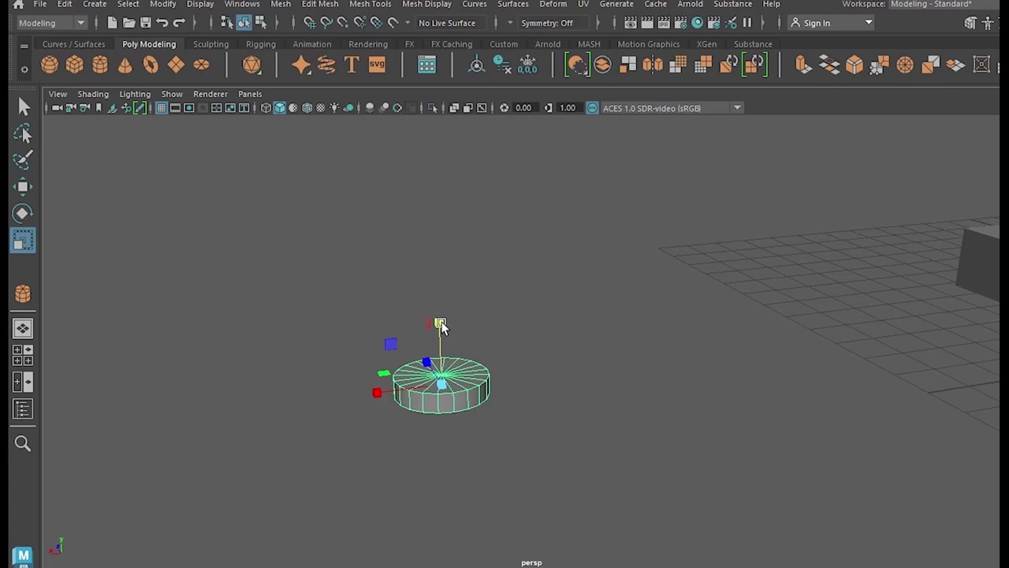
Step: Duplicate the disc, move the copy above it, and scale the copy narrower and much taller
key("w")
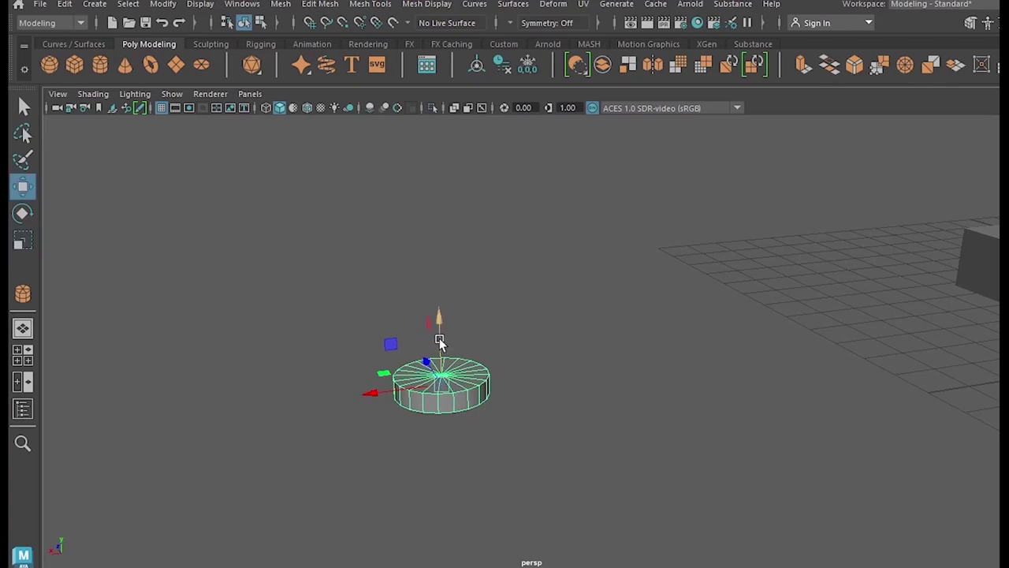
key("ctrl+d")
left_click_drag(442, 341, 440, 313)
key("r")
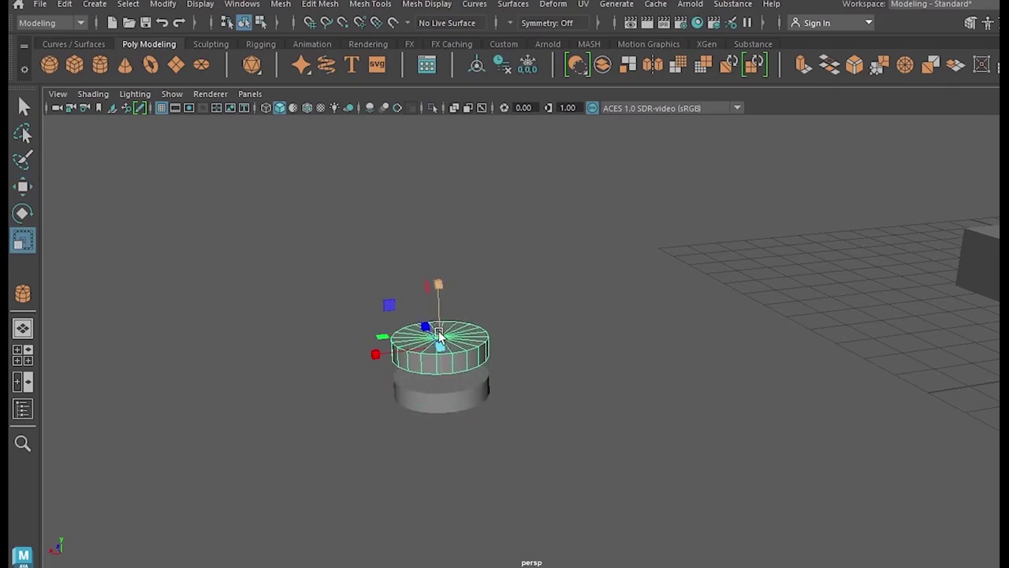
left_click_drag(439, 349, 426, 357)
left_click_drag(438, 296, 443, 217)
left_click_drag(440, 295, 442, 277)
Step: Slim the tall cylinder slightly and lower it so its base rests in the disc
key("w")
scroll(527, 385, "down", 1)
mouse_move(528, 386)
left_mouse_down("alt")
mouse_move(537, 399)
mouse_move(538, 388)
mouse_move(534, 412)
mouse_move(531, 398)
left_mouse_up("alt")
scroll(538, 388, "down", 2)
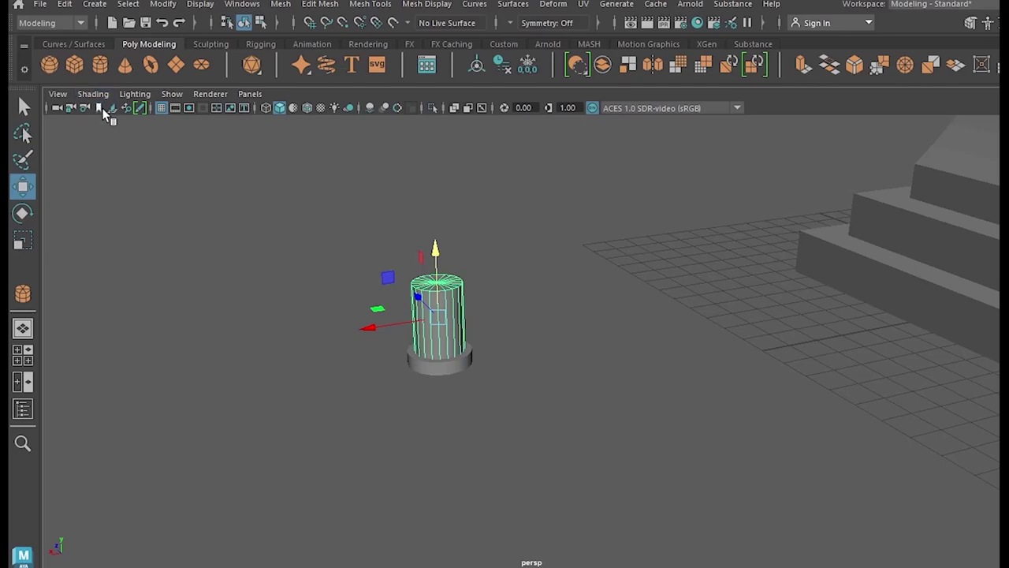
scroll(478, 340, "up", 2)
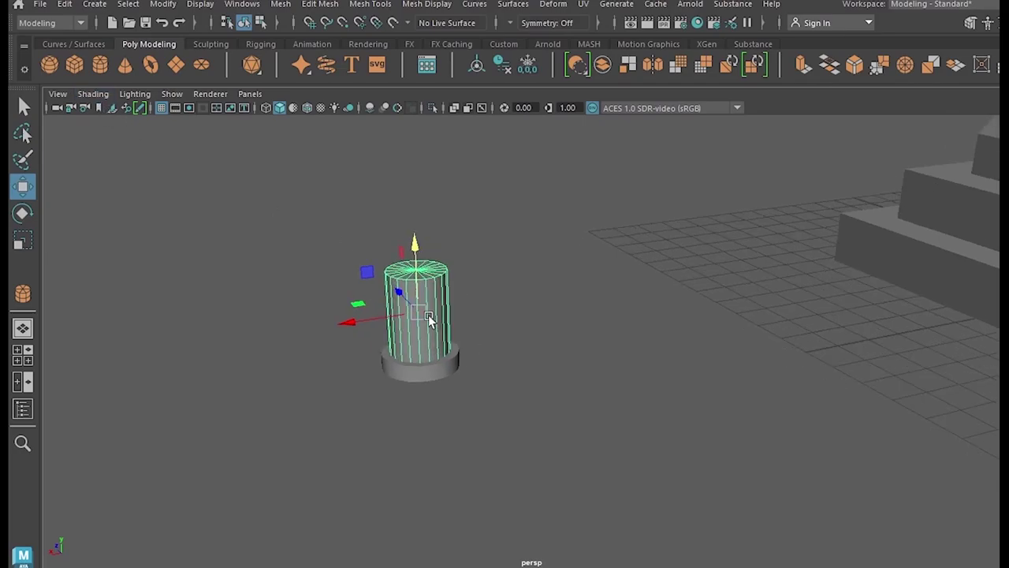
key("r")
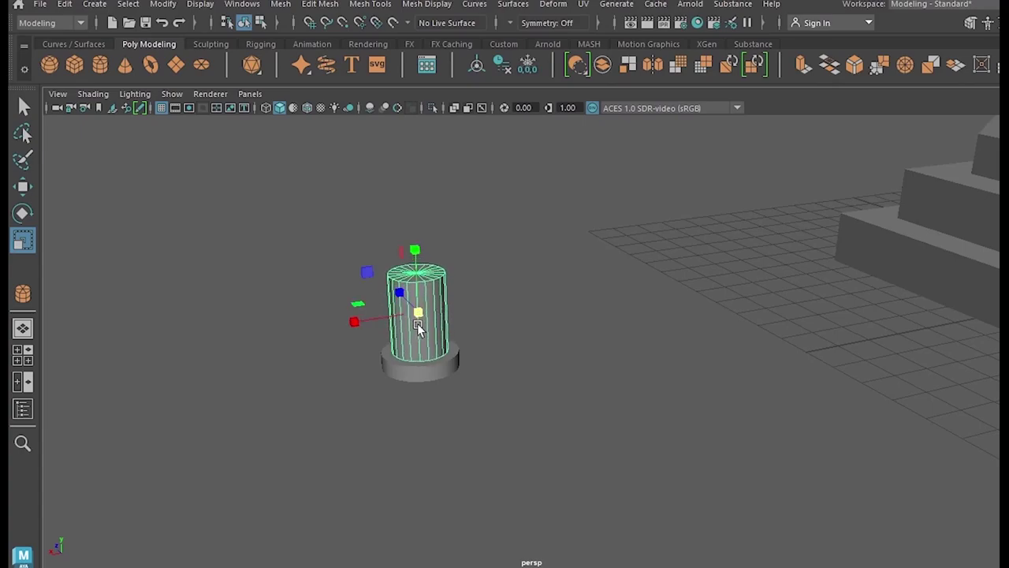
key("w")
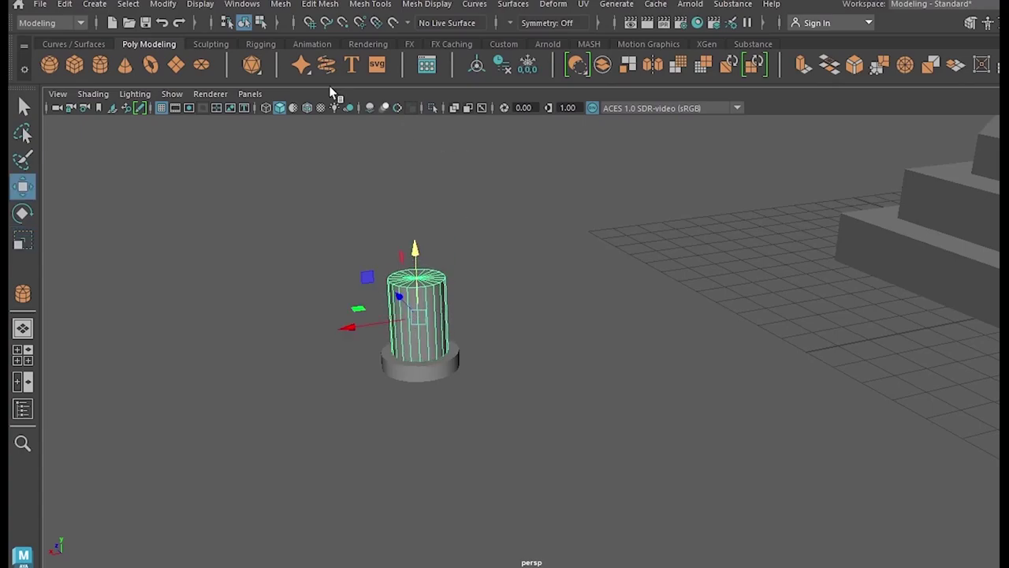
Step: Create a polygon sphere, place it on top of the tall cylinder, and scale it wider than the cylinder
key("y")
left_click_drag(286, 428, 405, 418)
left_click_drag(418, 379, 398, 226)
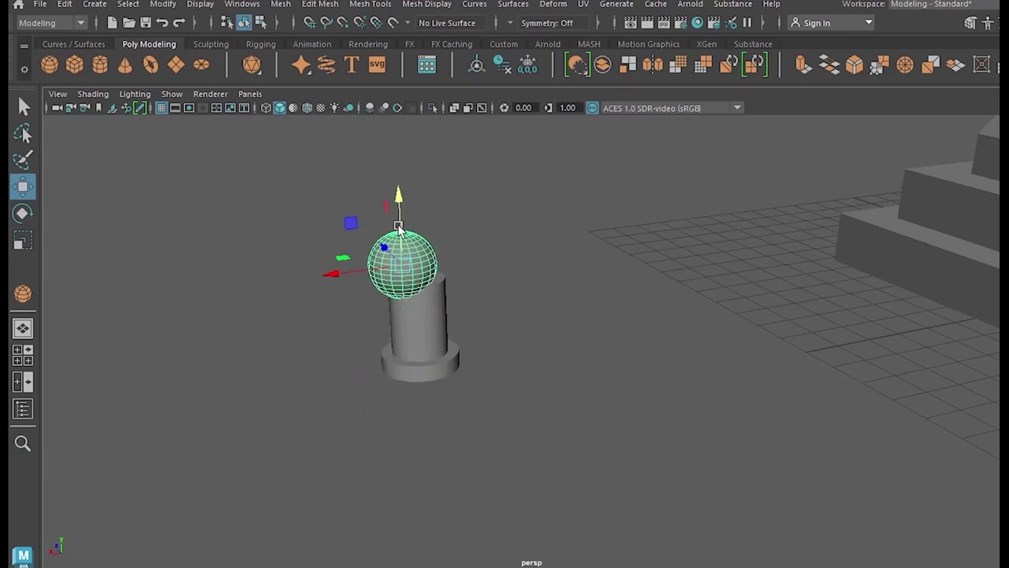
left_click_drag(373, 272, 421, 271)
key("r")
key("w")
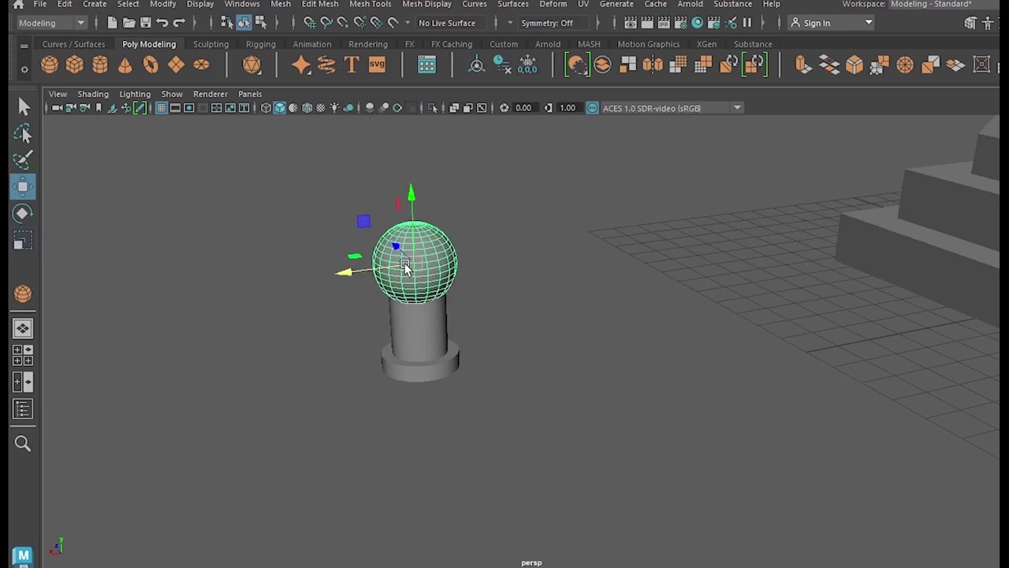
Step: In the top view, move the sphere along Z to center it over the cylinder and disc
key("space")
key("space")
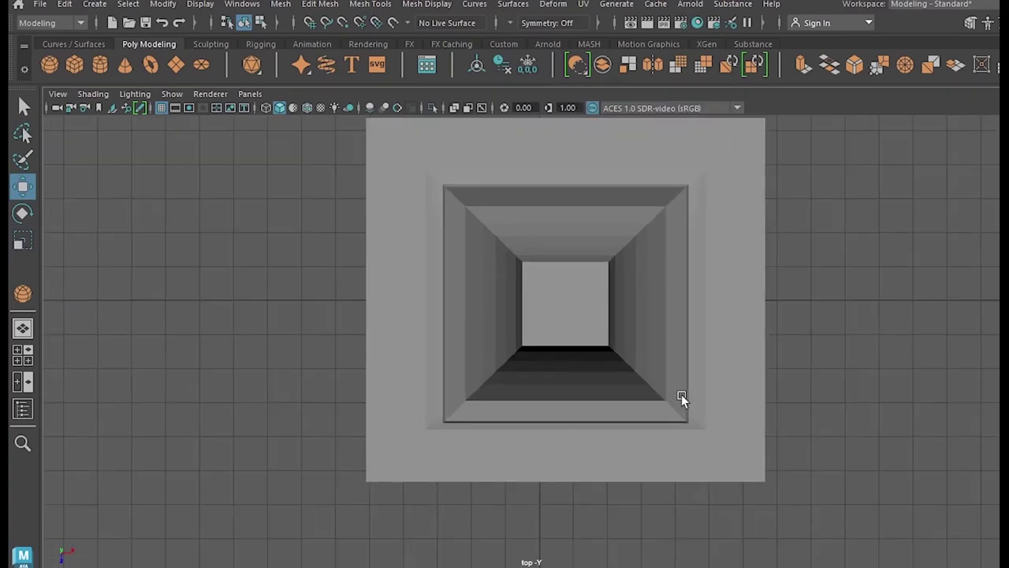
scroll(682, 404, "down", 5)
middle_click_drag(901, 418, 609, 262, "alt")
scroll(609, 262, "up", 4)
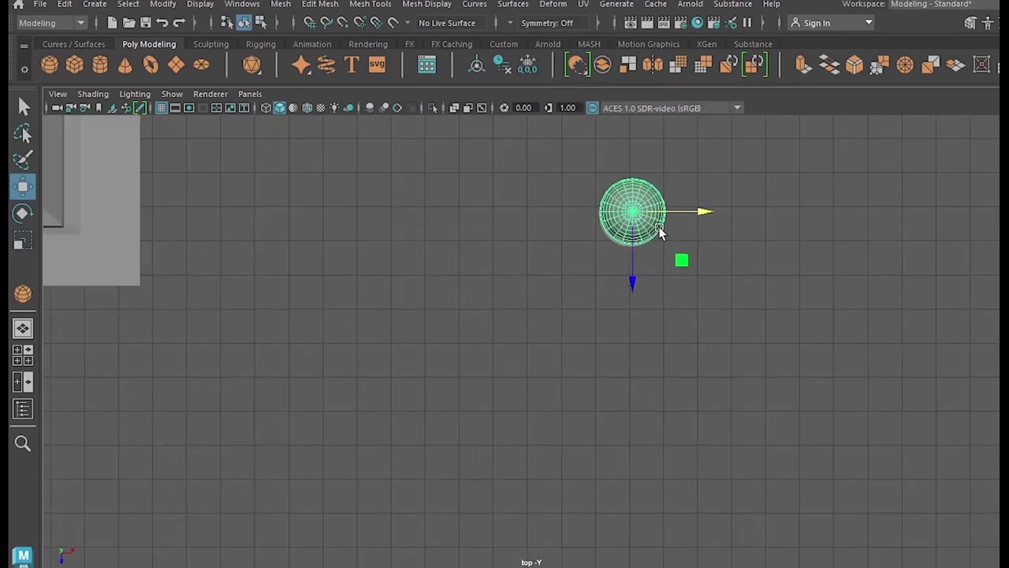
mouse_move(636, 248)
left_mouse_down()
mouse_move(634, 350)
mouse_move(640, 260)
left_mouse_up()
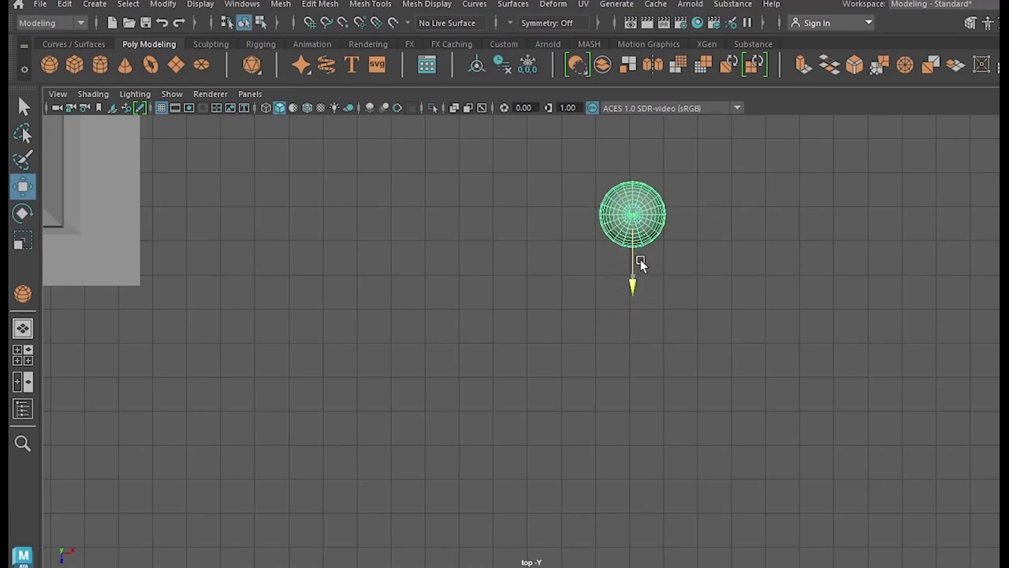
Step: In the top view, switch to wireframe display and center the sphere along X over the cylinder and disc
left_click(684, 211)
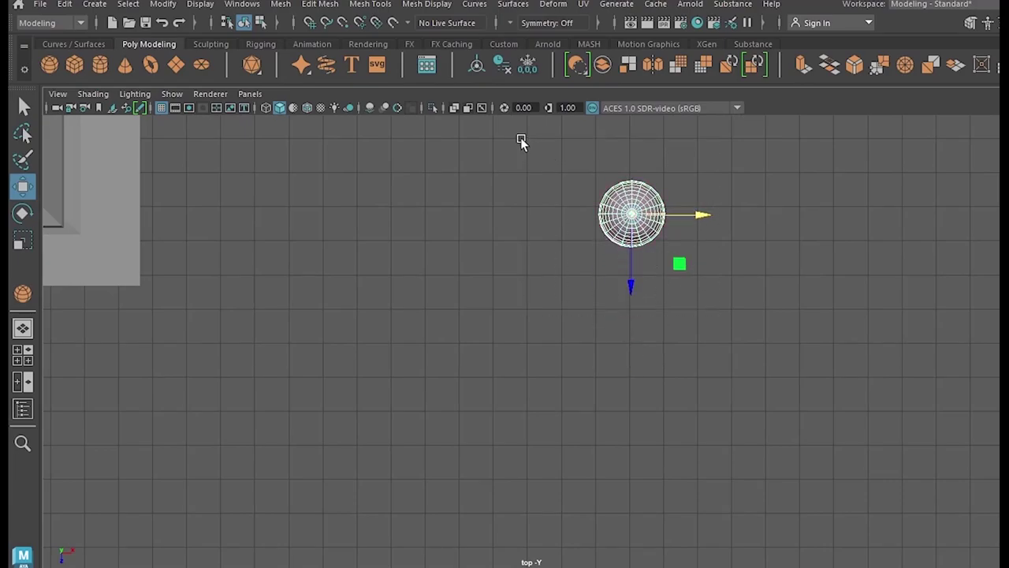
left_click(266, 108)
left_click(733, 179)
scroll(730, 180, "up", 4)
middle_click_drag(725, 180, 599, 346, "alt")
left_click(592, 322)
left_click_drag(577, 333, 577, 332)
key("F8")
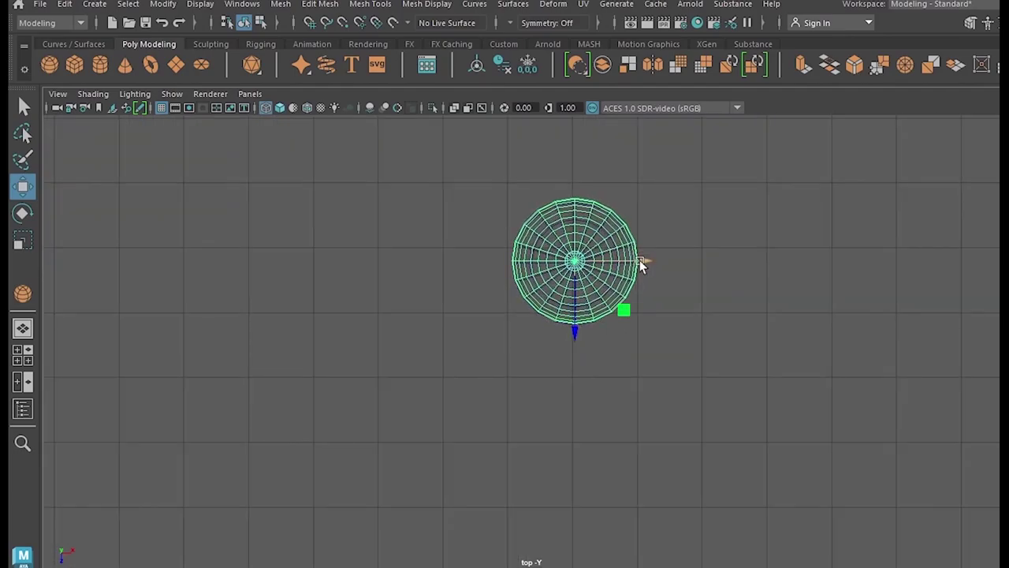
Step: In the perspective view, nudge the sphere slightly along X over the tall cylinder
key("space")
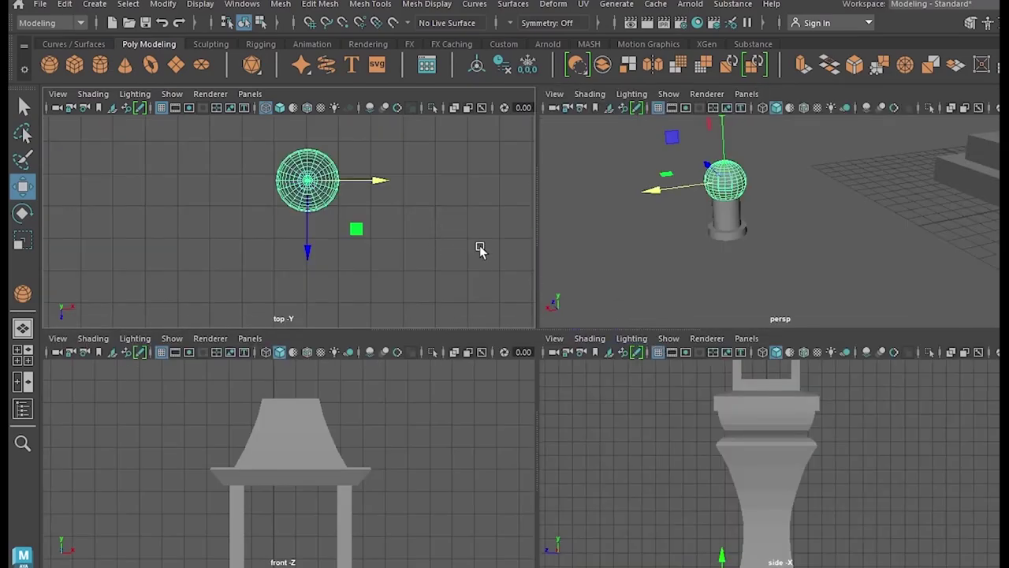
key("space")
scroll(705, 269, "down", 2)
left_click_drag(563, 348, 564, 287, "alt")
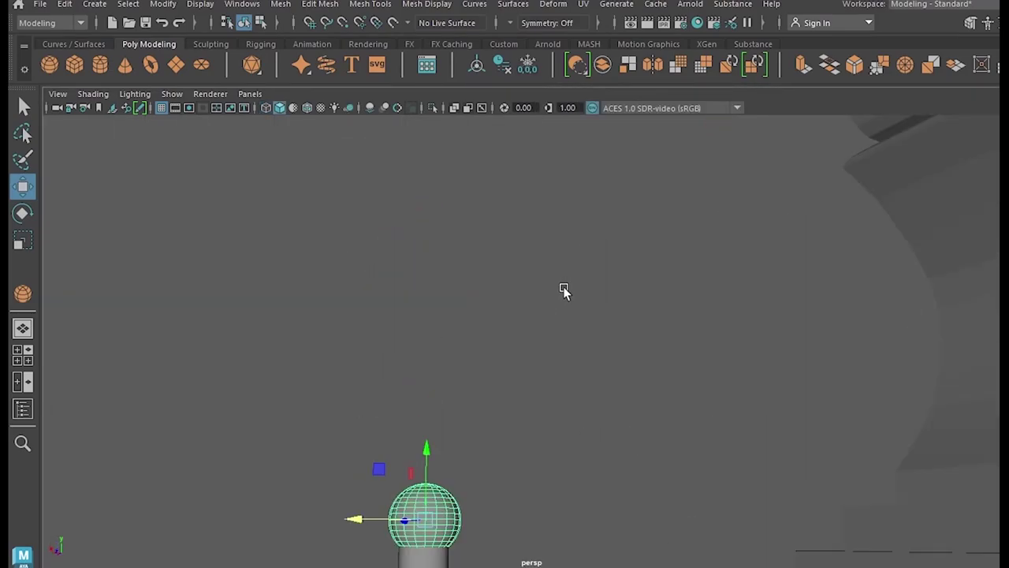
left_click_drag(380, 520, 379, 520)
left_click(432, 399)
Step: Select the sphere, tall cylinder and disc together and raise the whole finial along Y
scroll(432, 400, "down", 3)
left_click_drag(433, 404, 434, 443, "alt")
left_click_drag(362, 253, 524, 425)
left_click_drag(454, 289, 462, 79)
scroll(611, 361, "down", 6)
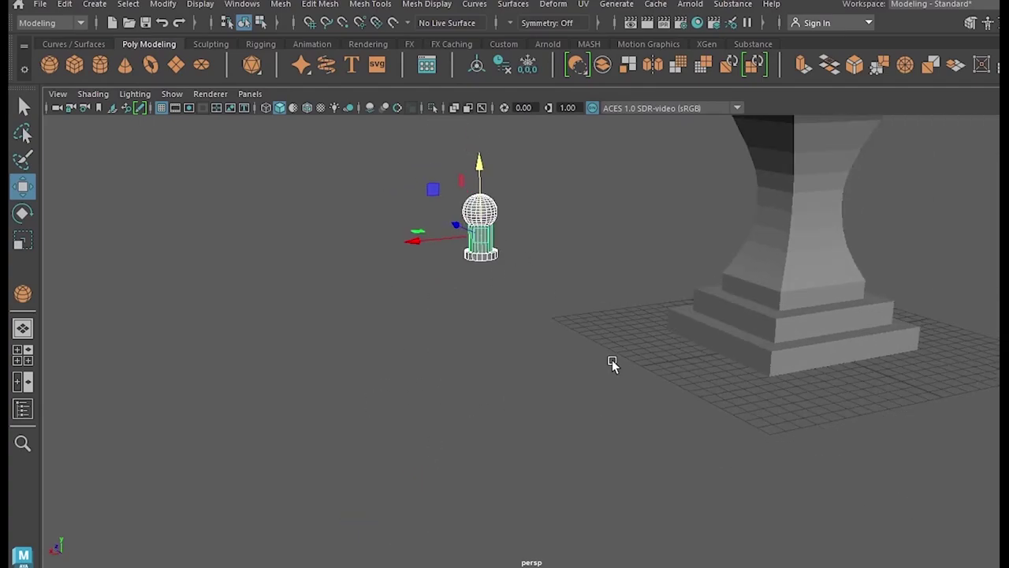
Step: In the side view, raise the finial above the roof, center it along Z, and lower it to the roof's flat top
key("space")
key("space")
scroll(556, 406, "down", 5)
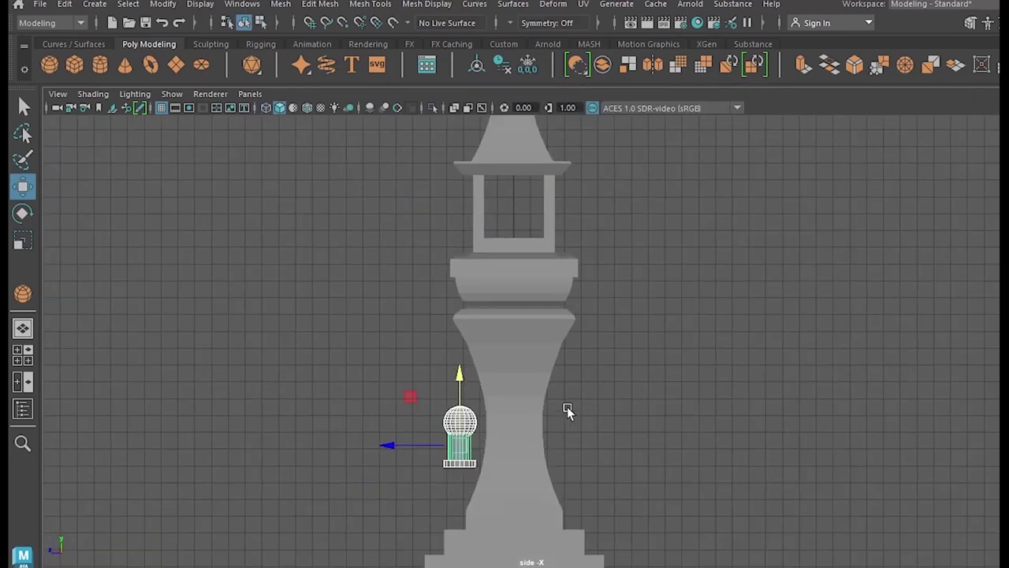
left_click_drag(486, 340, 488, 140)
left_click_drag(461, 172, 493, 175)
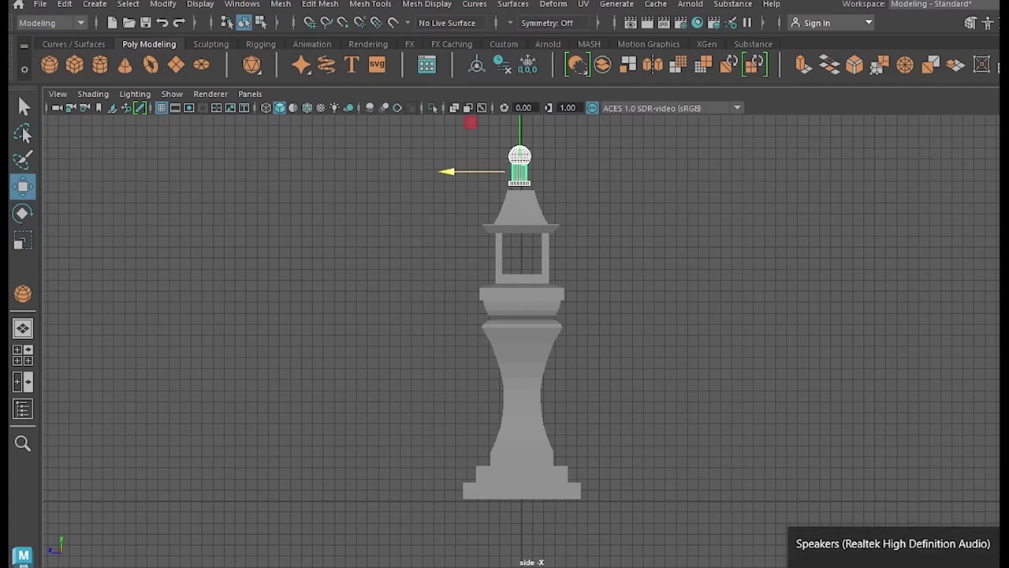
left_click_drag(516, 128, 515, 131)
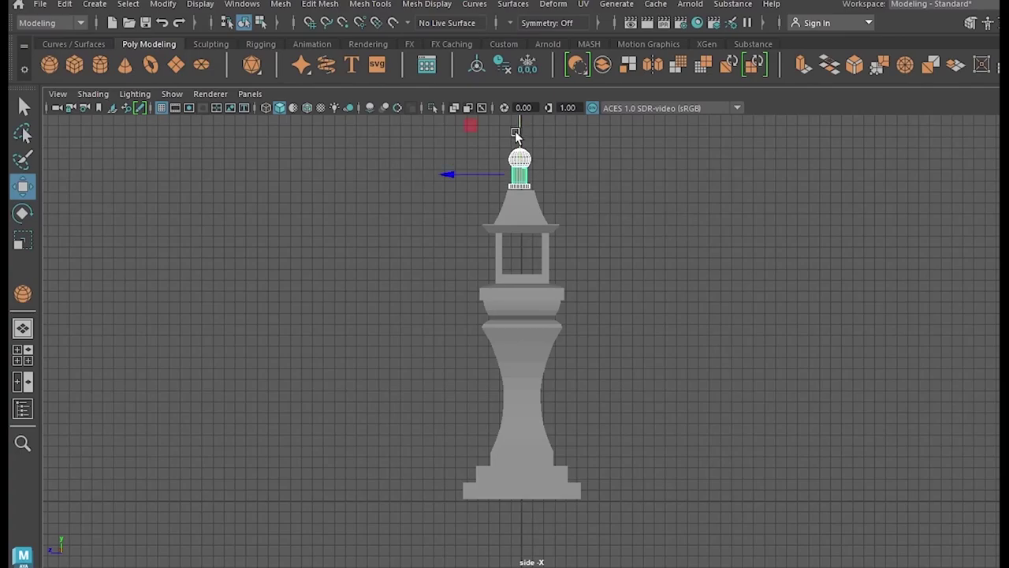
Step: In the perspective view, move the finial along X until it sits over the lantern roof
key("space")
key("space")
scroll(859, 241, "down", 3)
scroll(643, 235, "up", 3)
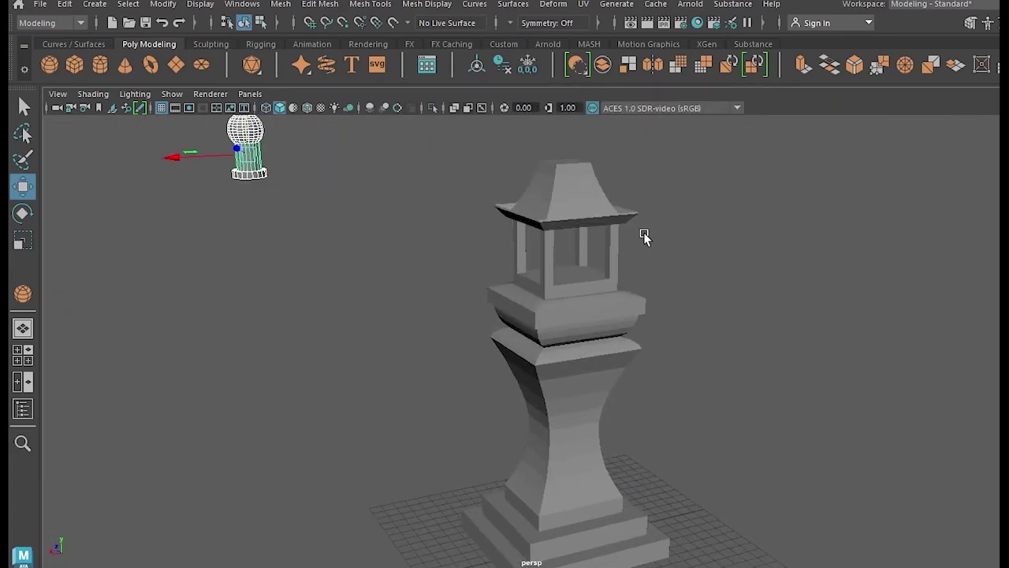
scroll(643, 234, "up", 1)
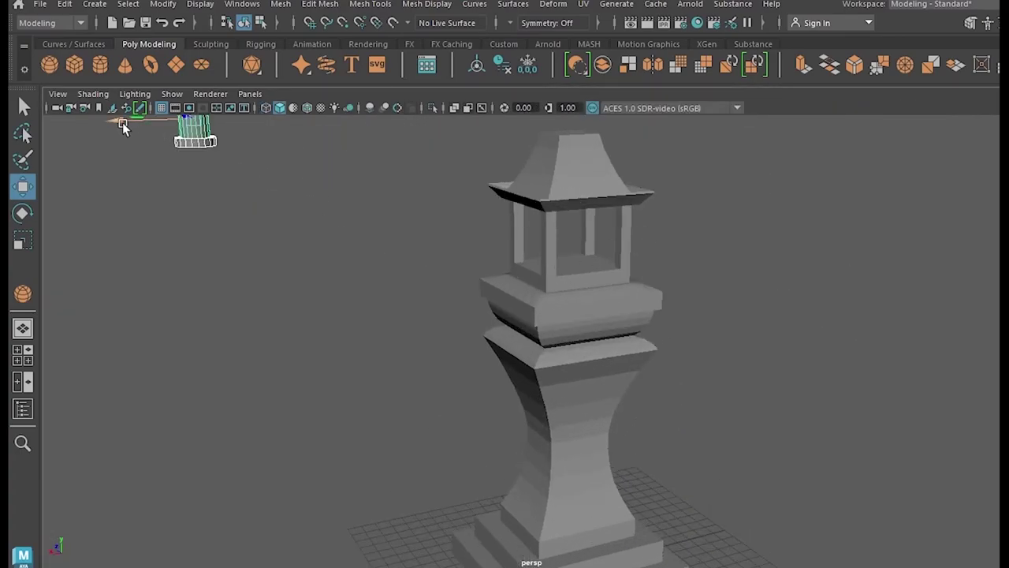
scroll(122, 124, "down", 2)
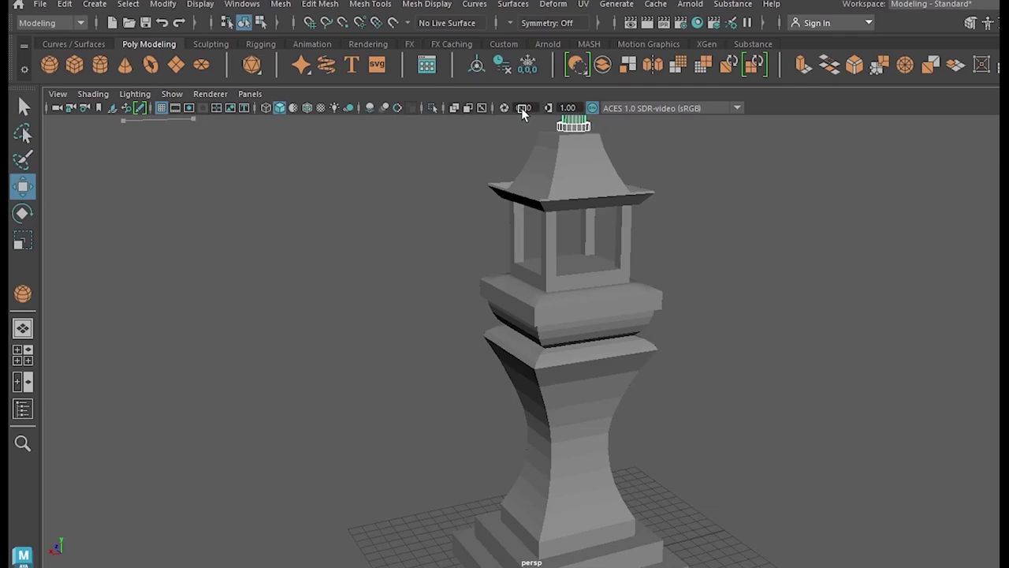
key("space")
scroll(622, 233, "down", 3)
key("space")
scroll(597, 475, "up", 4)
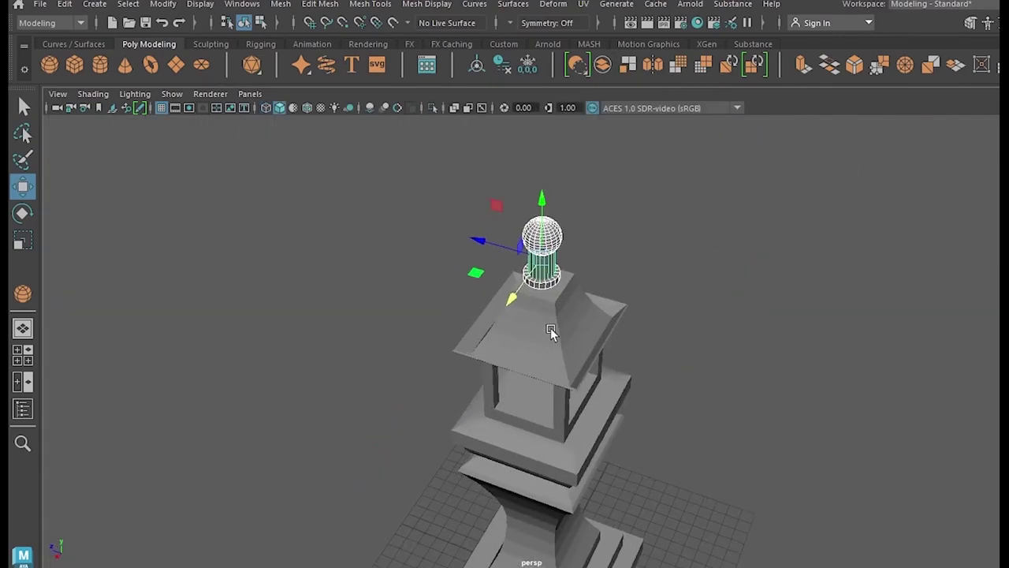
Step: Scale the finial's base disc slightly smaller and shift it along Z to center it on the roof top
scroll(557, 312, "up", 5)
left_click_drag(548, 462, 671, 299, "alt")
middle_click_drag(564, 274, 635, 243, "alt")
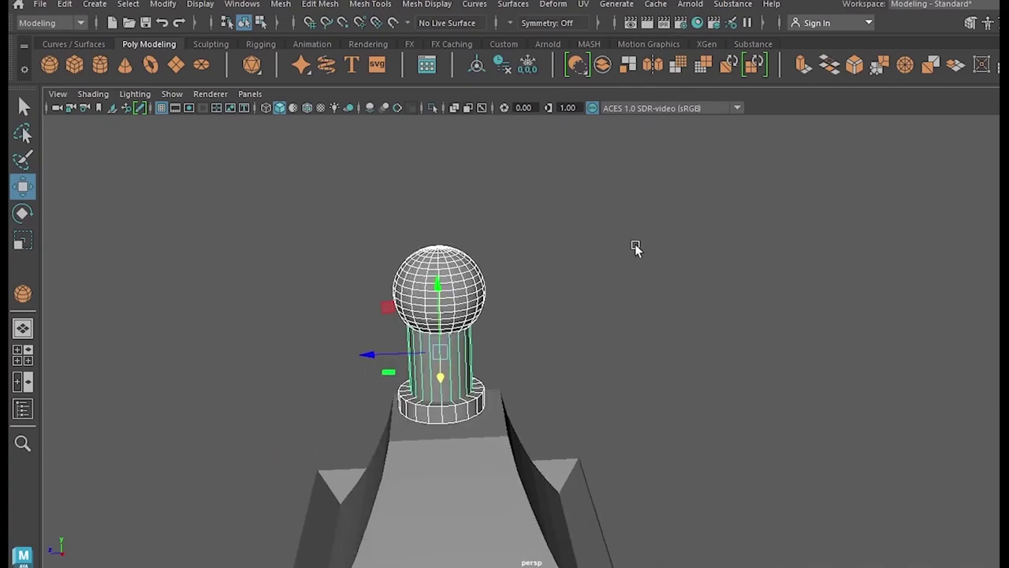
left_click(454, 416)
key("e")
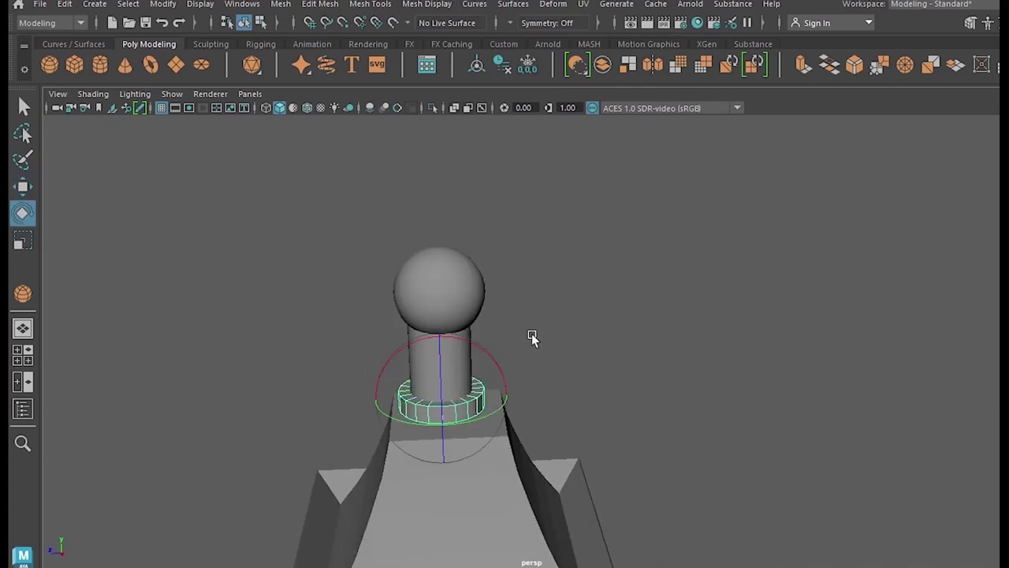
key("r")
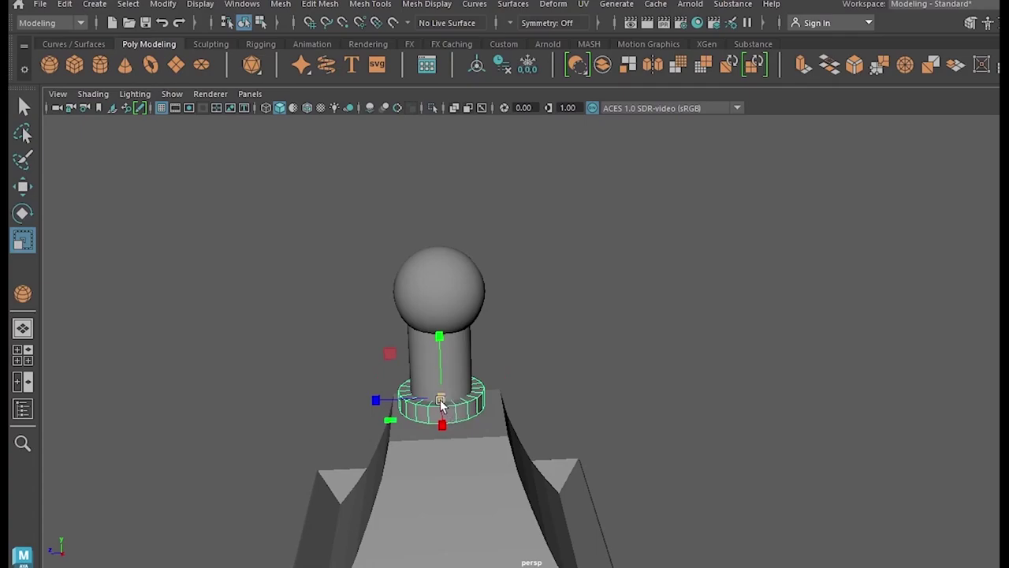
key("w")
left_click_drag(426, 411, 434, 391)
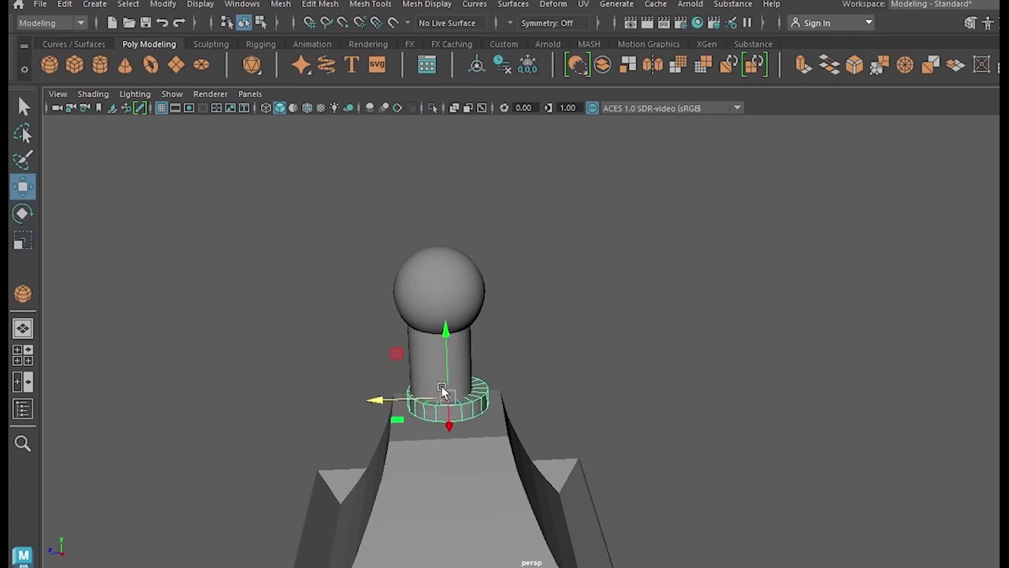
Step: In the front view, center the base disc along X on the roof top and lower it onto the surface
key("space")
key("space")
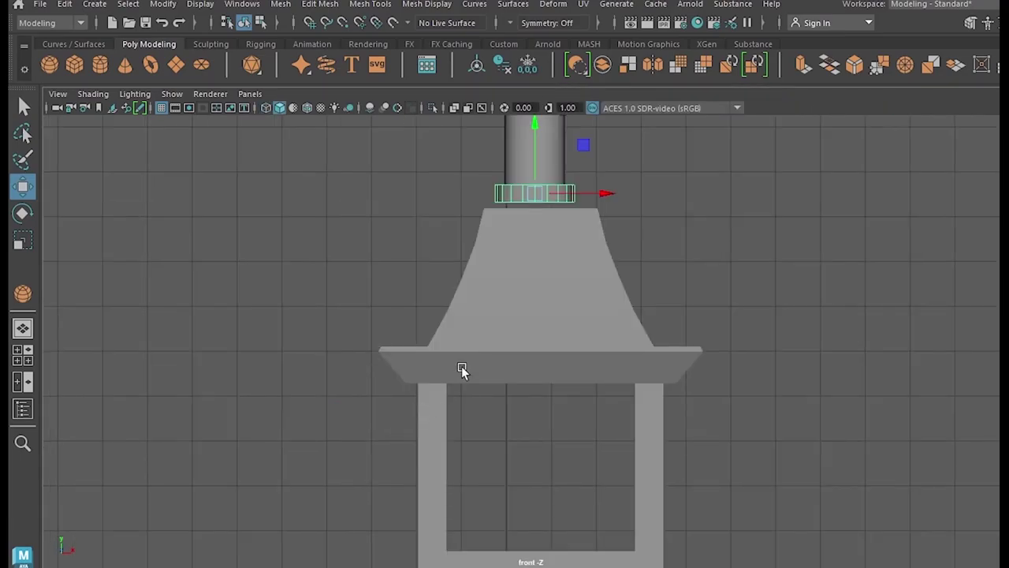
left_click_drag(577, 193, 593, 199)
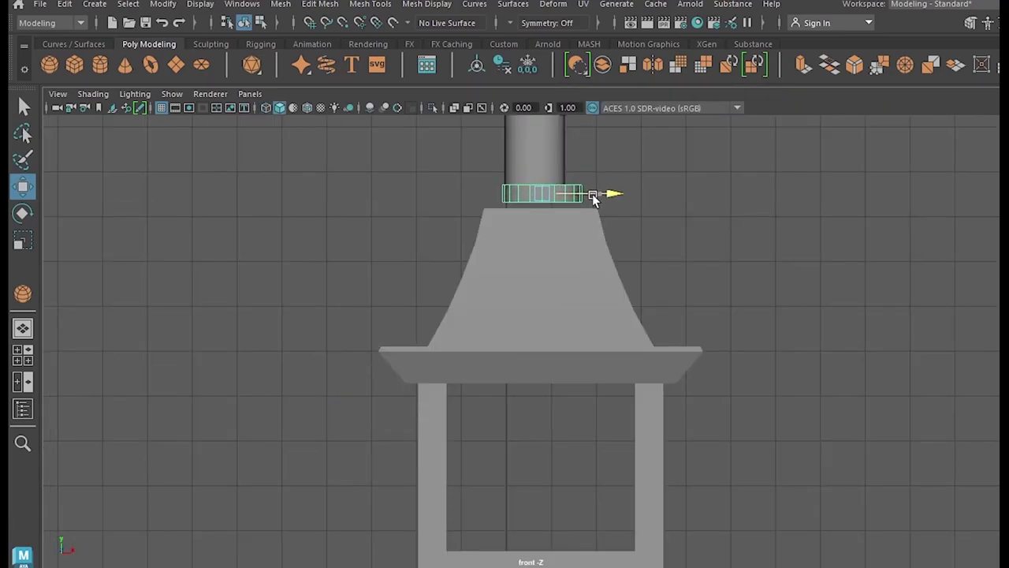
left_click_drag(540, 159, 541, 164)
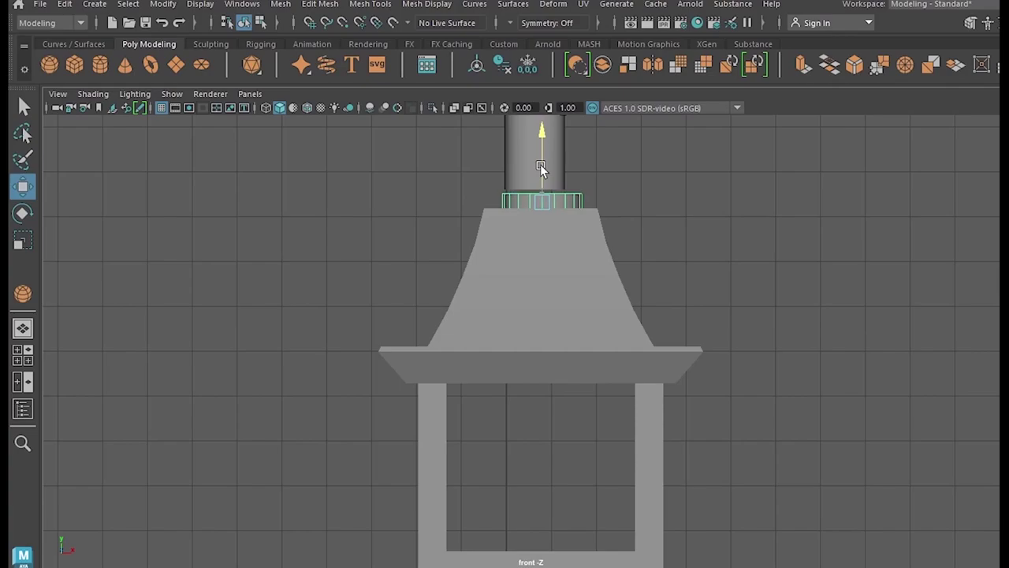
Step: In the front view, center the tall cylinder on the base disc along X and align the sphere above it
key("space")
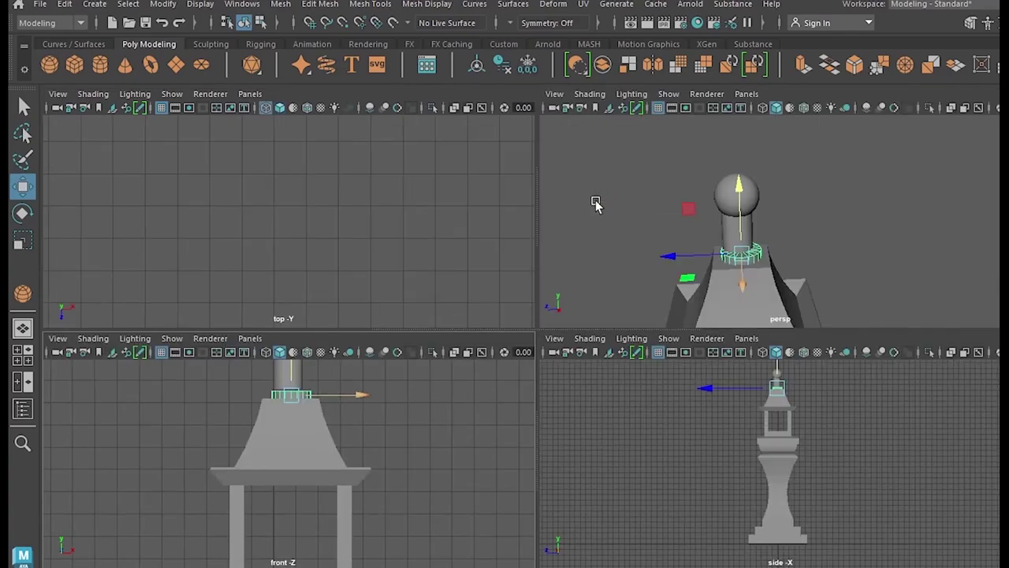
key("space")
key("space")
scroll(632, 156, "down", 3)
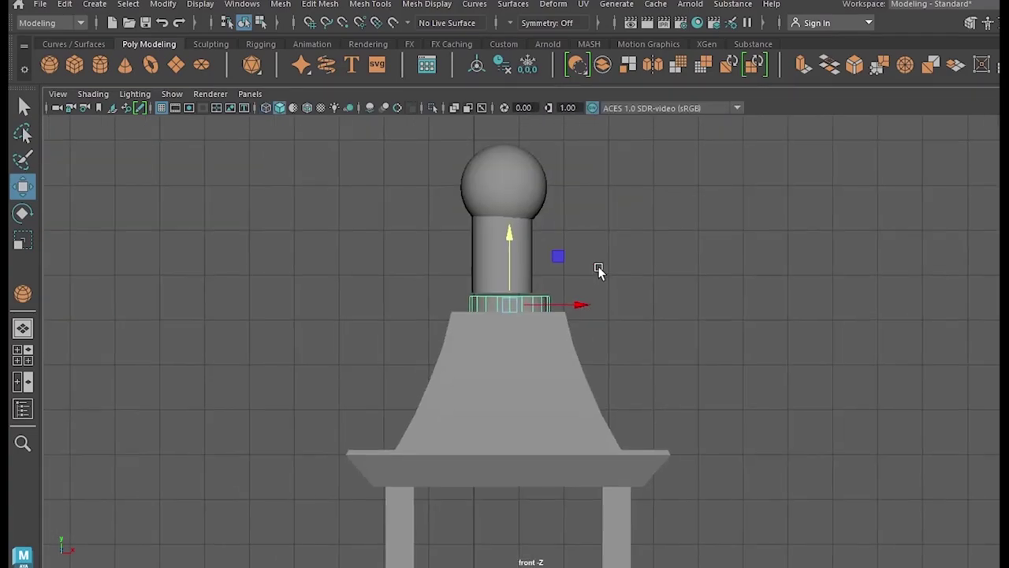
left_click(499, 255)
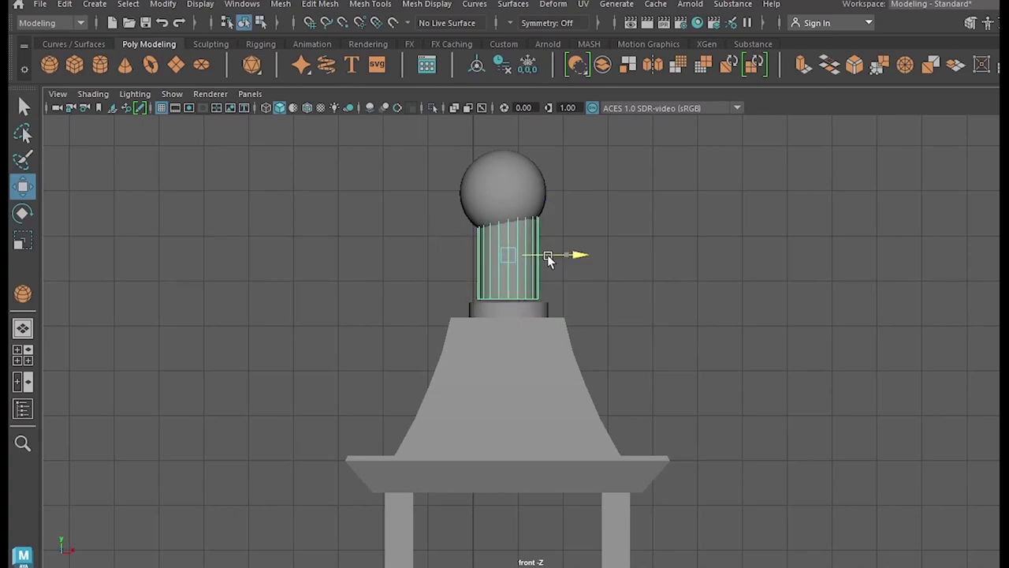
left_click_drag(547, 256, 549, 255)
left_click_drag(508, 213, 555, 197)
left_click(464, 172)
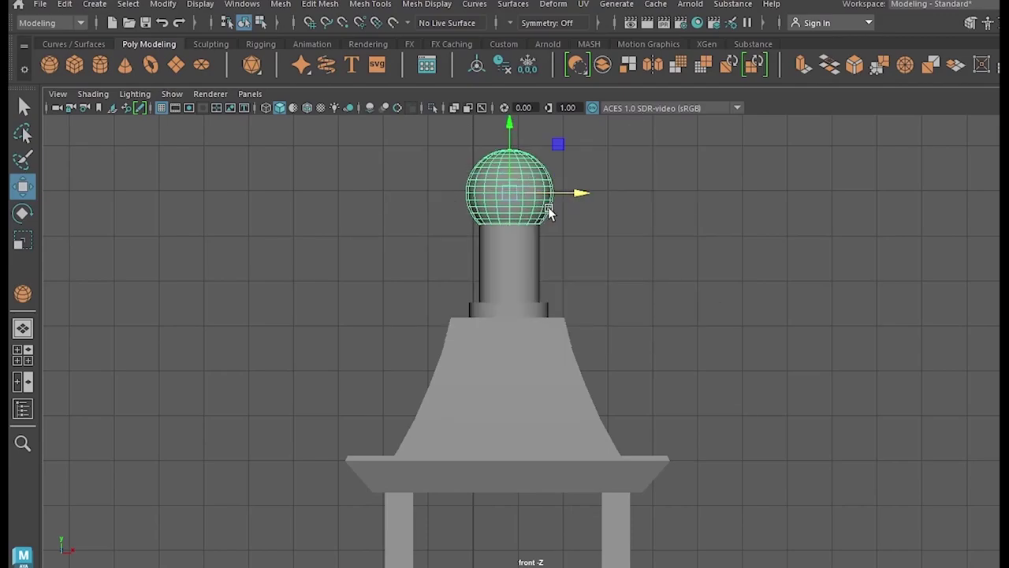
Step: In the side view, select the tall cylinder and sphere together and center them along Z over the base disc
key("space")
left_click(738, 242)
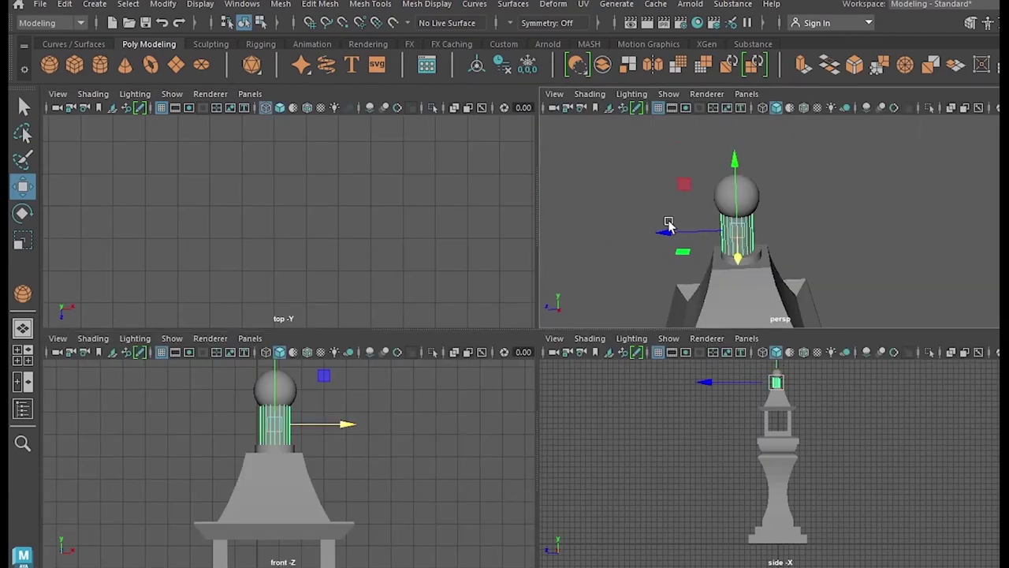
key("space")
scroll(474, 192, "up", 5)
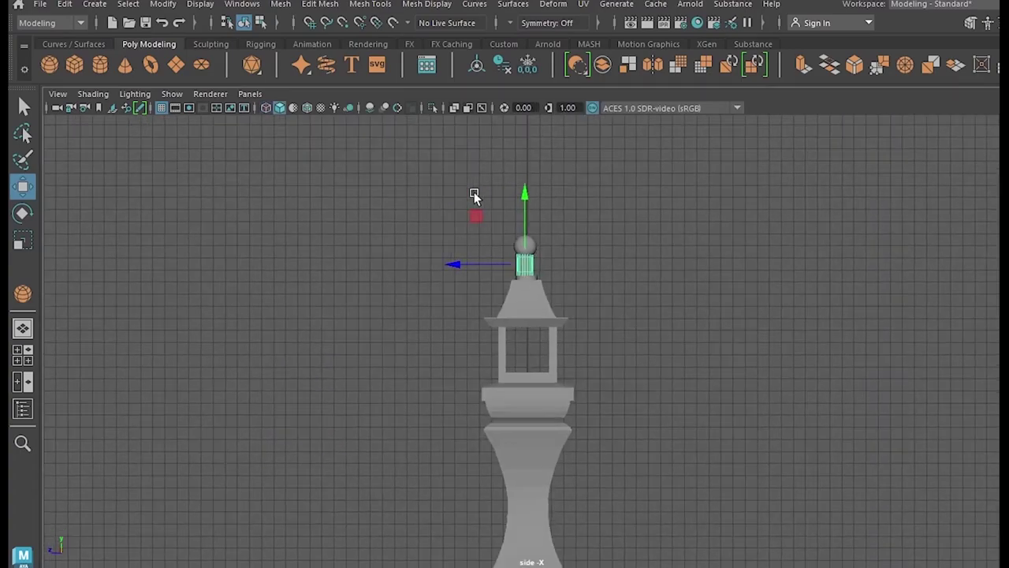
scroll(512, 198, "up", 3)
middle_click_drag(464, 293, 444, 520, "alt")
left_click_drag(418, 261, 469, 314)
left_click_drag(413, 328, 417, 333)
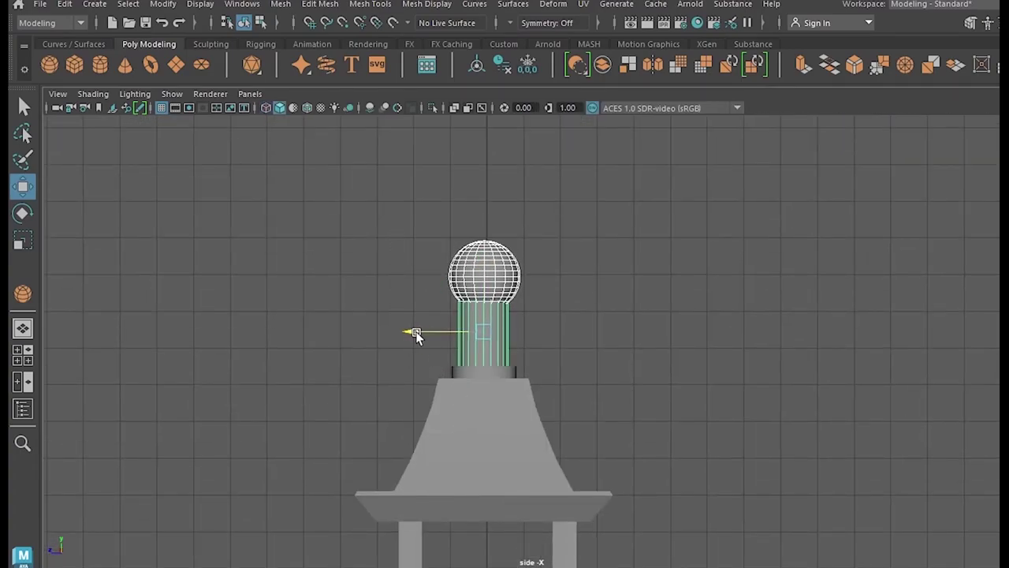
Step: In the perspective view, scale the finial's tall cylinder shorter along Y
key("space")
key("space")
scroll(833, 289, "down", 2)
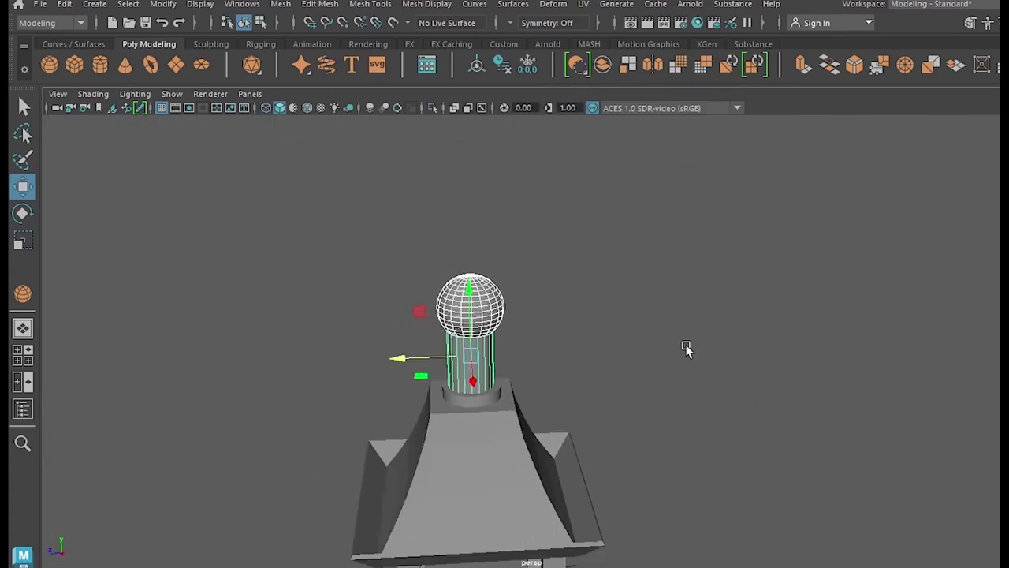
left_click(687, 348)
scroll(686, 349, "down", 3)
scroll(694, 371, "down", 3)
scroll(599, 378, "up", 6)
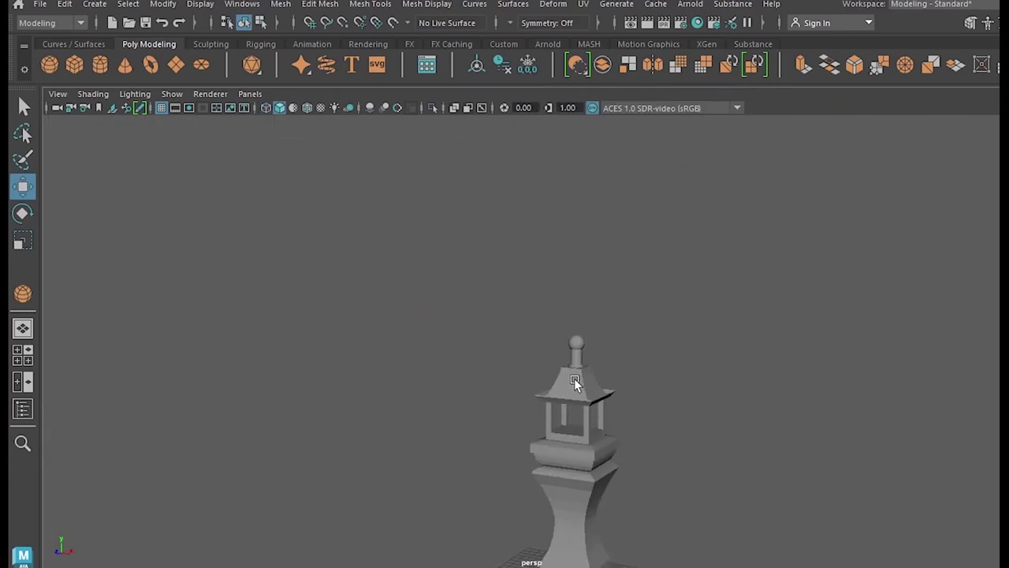
middle_click_drag(611, 369, 489, 292, "alt")
scroll(723, 220, "up", 2)
left_click(615, 363)
key("r")
left_click_drag(613, 289, 608, 314)
Step: Lower the sphere so it rests on the shortened cylinder
key("w")
left_click(614, 184)
left_click_drag(612, 180, 607, 227)
Step: Scale the finial's cylinder down slightly to make it slimmer beneath the sphere
left_click(623, 362)
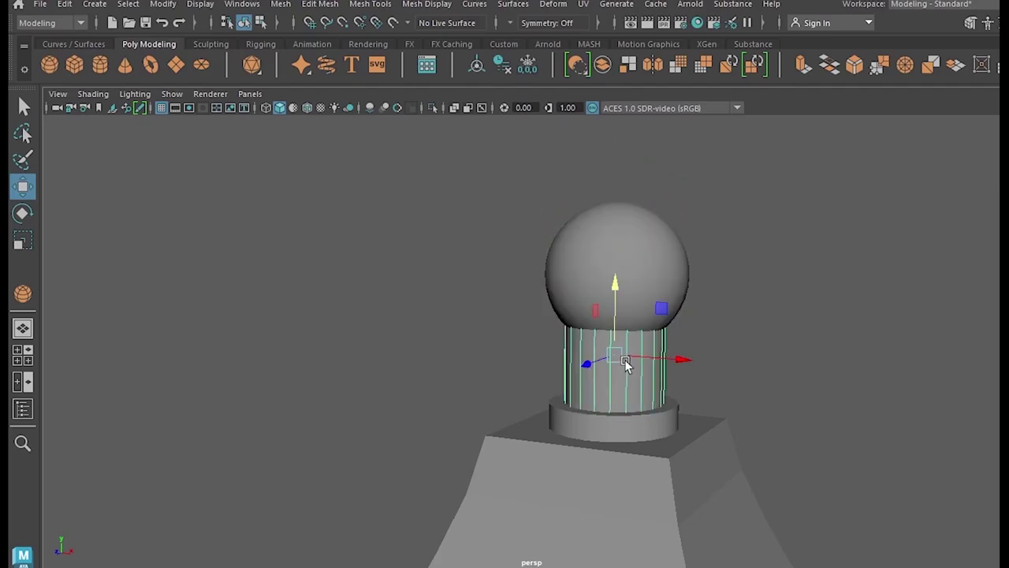
key("r")
left_click_drag(615, 361, 613, 363)
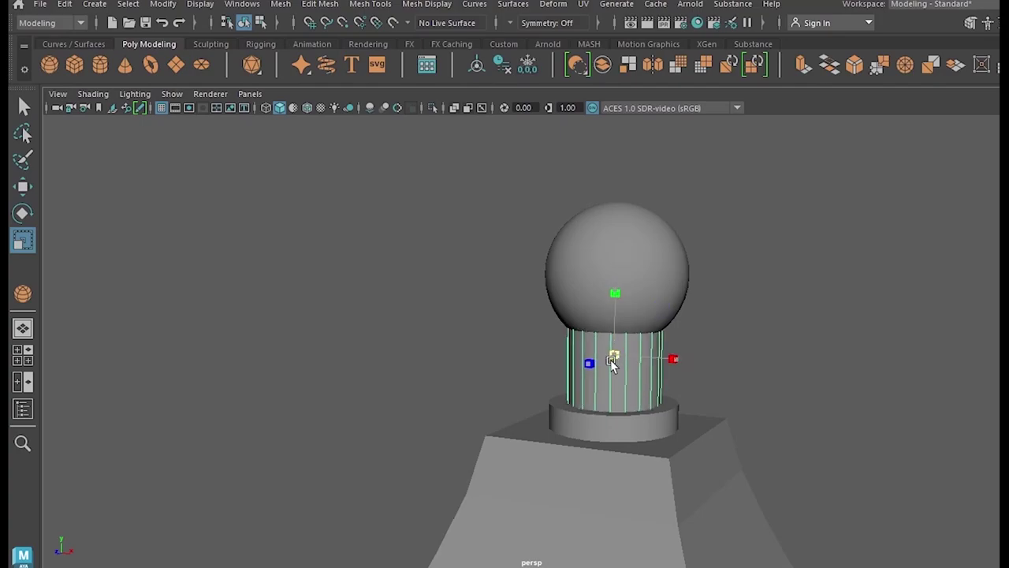
left_click(799, 339)
left_click_drag(799, 339, 691, 476, "alt")
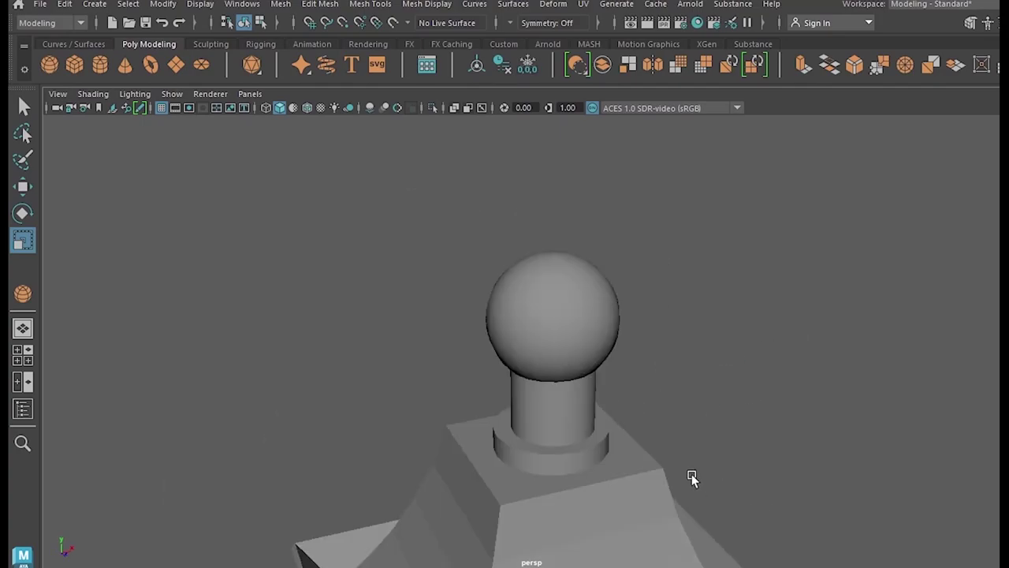
Step: In the side view, shift the sphere slightly along Z to center it over the cylinder
key("space")
key("space")
left_click(484, 304)
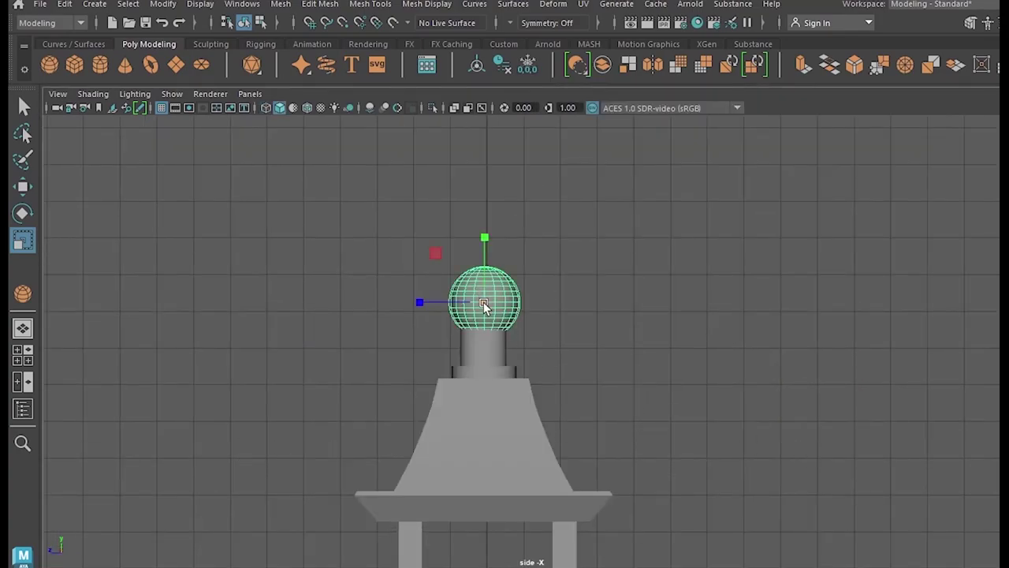
key("w")
left_click_drag(439, 302, 436, 299)
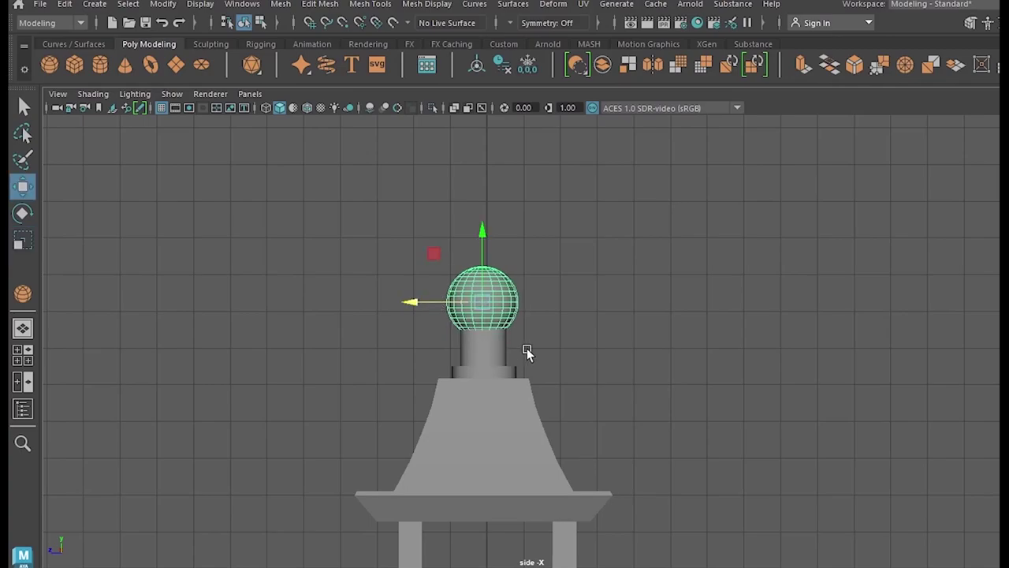
Step: Reselect the sphere in the side view and fine-tune its Z position over the cylinder
left_click(517, 349)
scroll(518, 349, "up", 1)
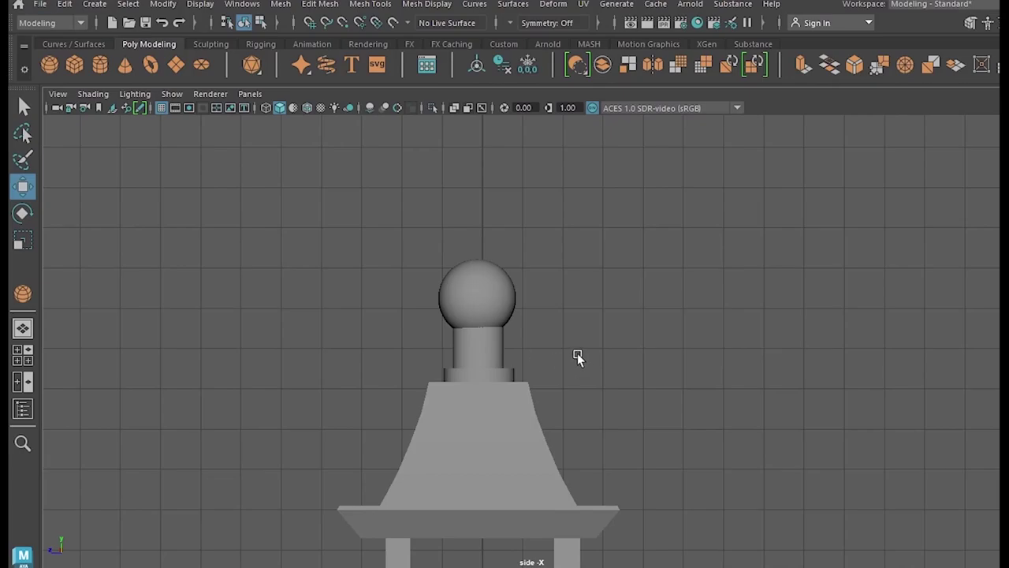
key("space")
key("space")
left_click(485, 309)
left_click_drag(406, 298, 410, 302)
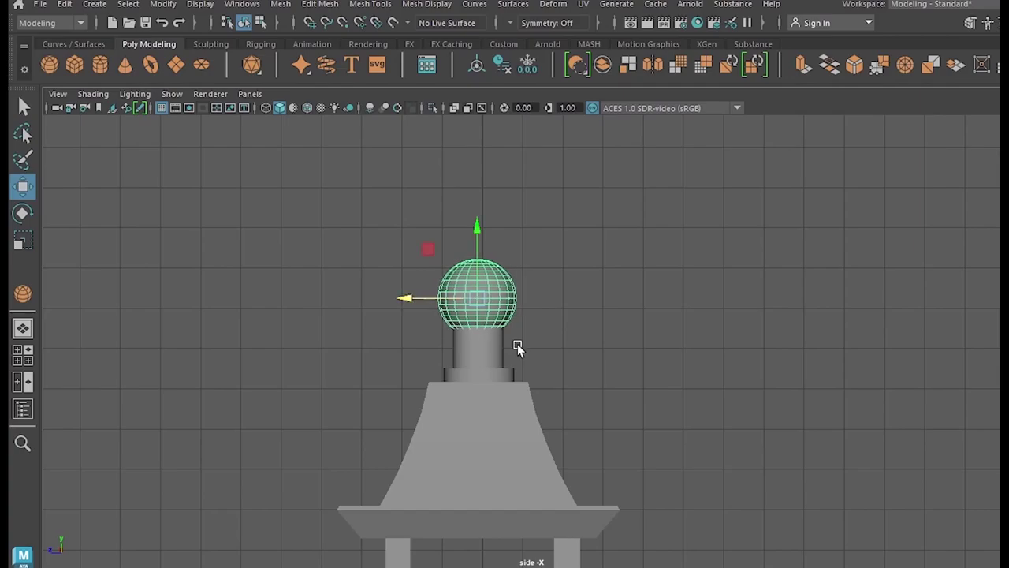
Step: In the top view, shift the finial's base disc slightly along Z to center it under the sphere
key("space")
key("space")
scroll(700, 367, "down", 8)
left_click_drag(669, 364, 727, 329, "alt")
scroll(458, 403, "up", 6)
left_click_drag(308, 324, 528, 465)
left_click(465, 456, "shift")
left_click(459, 458)
scroll(441, 465, "up", 4)
left_click_drag(424, 473, 422, 528, "alt")
key("space")
key("space")
scroll(578, 440, "down", 10)
middle_click_drag(168, 294, 336, 299, "alt")
scroll(336, 301, "up", 6)
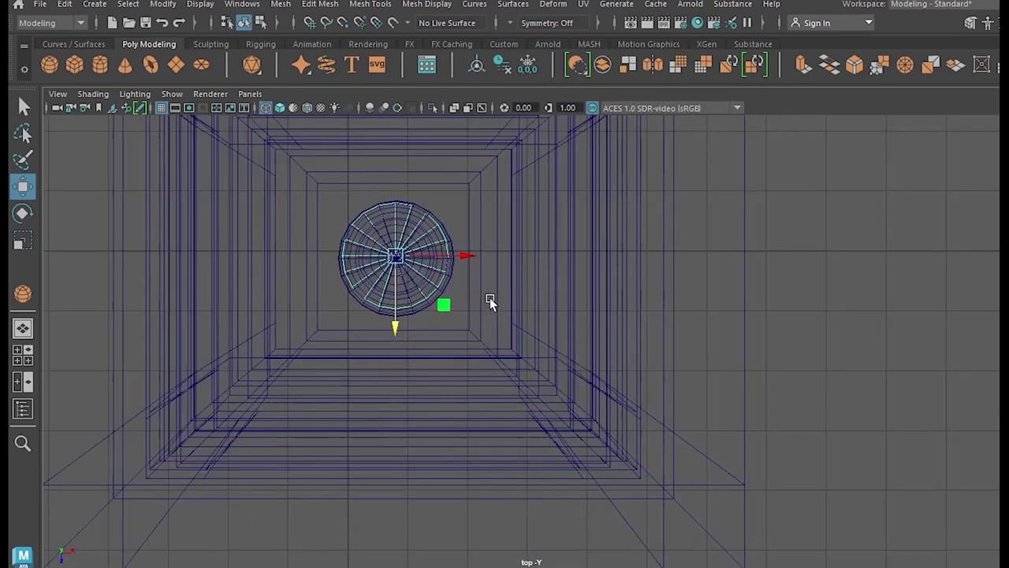
middle_click_drag(490, 297, 550, 371, "alt")
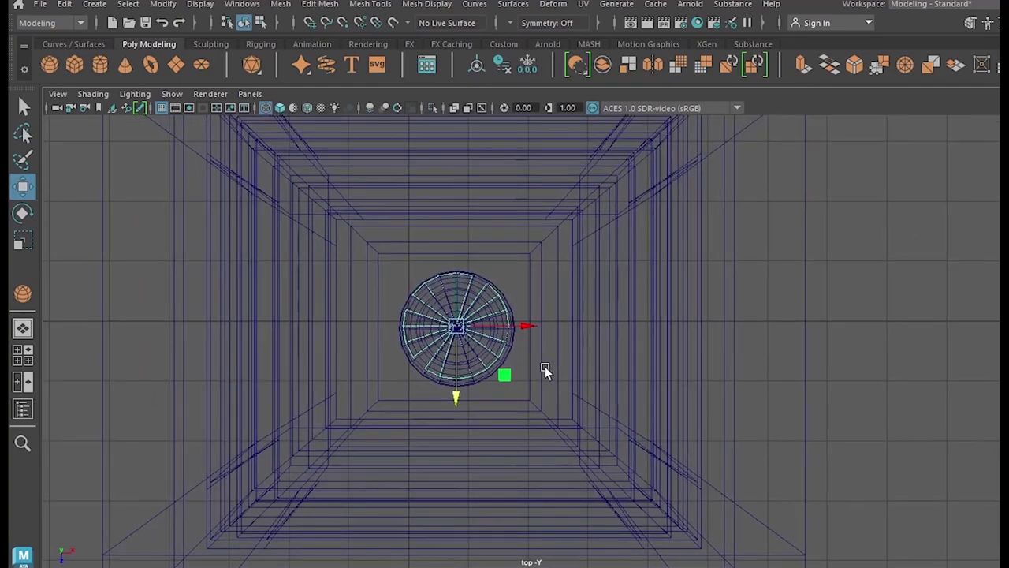
left_click_drag(454, 393, 455, 395)
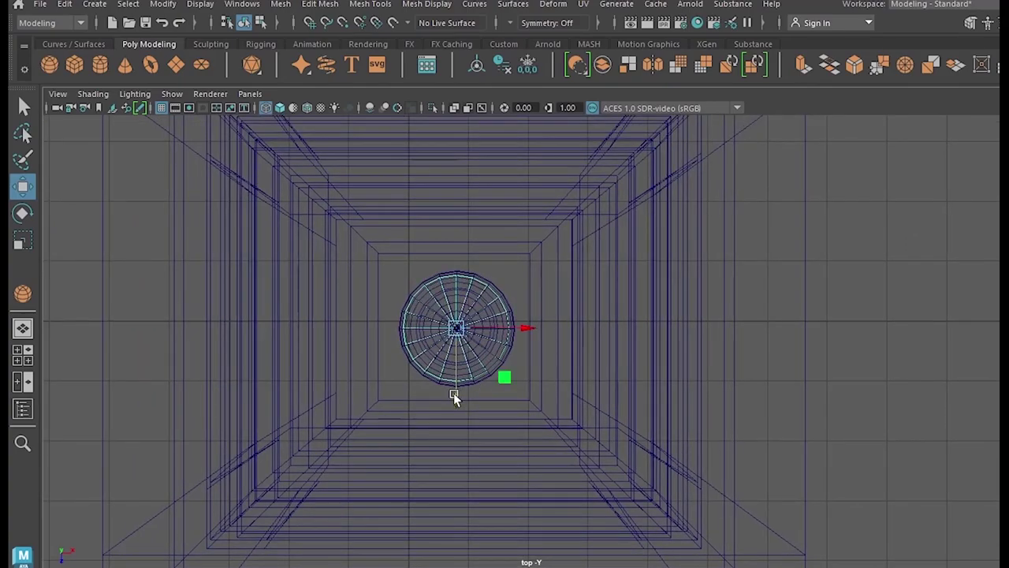
Step: Scale the finial's base disc down slightly, and slim the cylinder standing on it and lower it onto the disc
key("r")
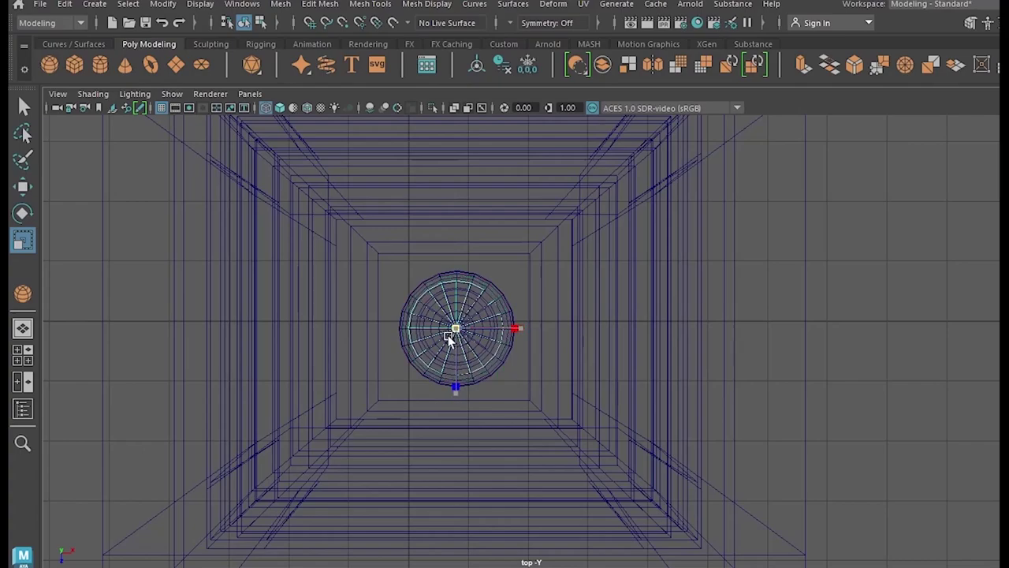
key("space")
key("space")
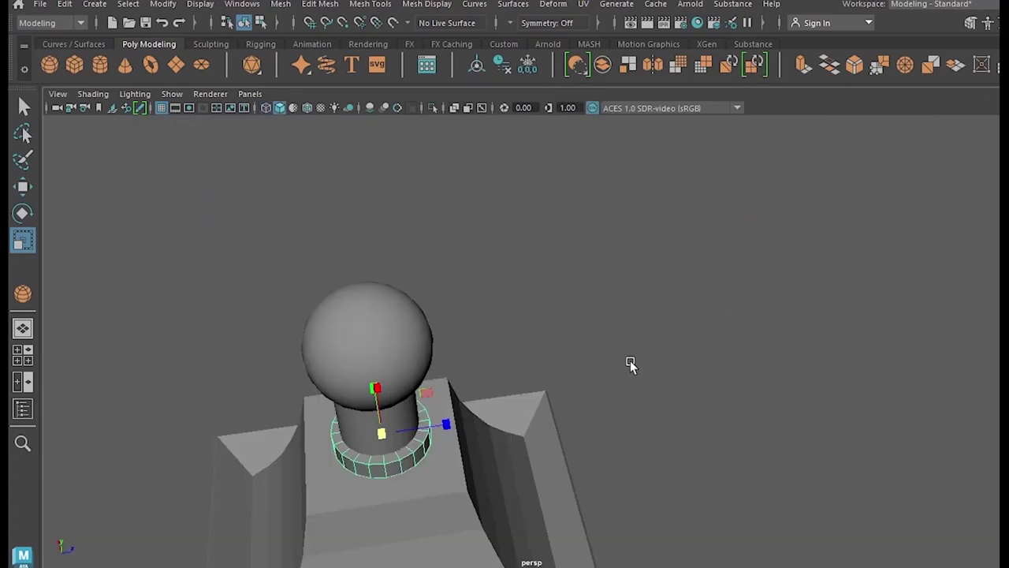
middle_click_drag(630, 360, 670, 342, "alt")
left_click_drag(670, 342, 661, 301, "alt")
left_click(412, 432)
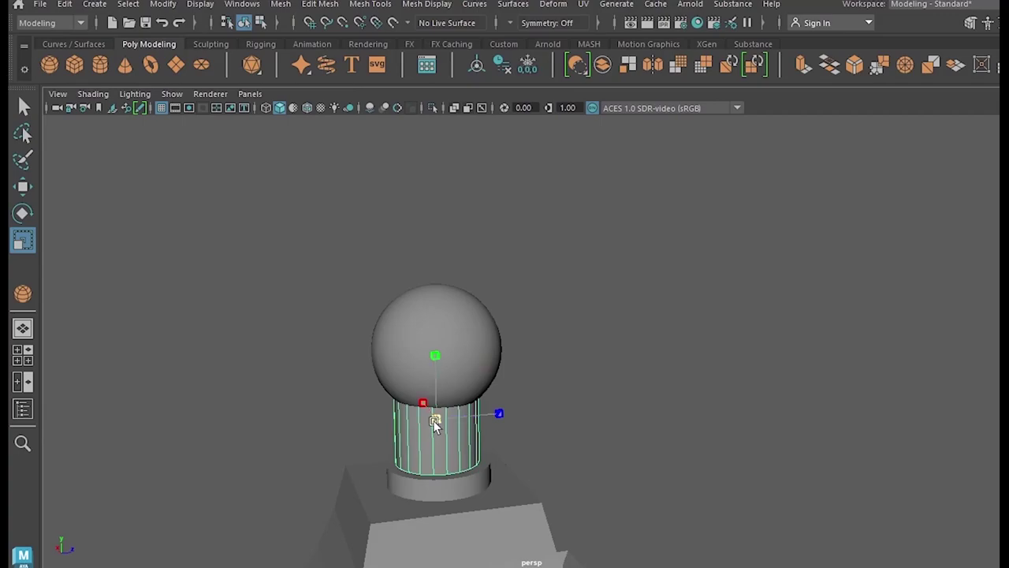
left_click_drag(435, 422, 427, 422)
key("w")
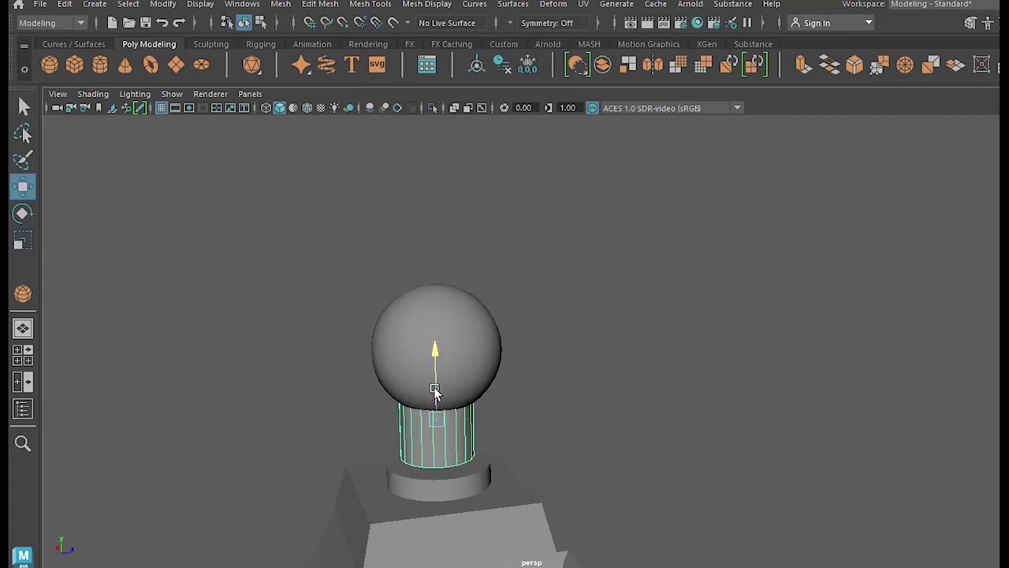
Step: Select the sphere and fine-tune its X position in the top view to center it over the cylinder
left_click(449, 342)
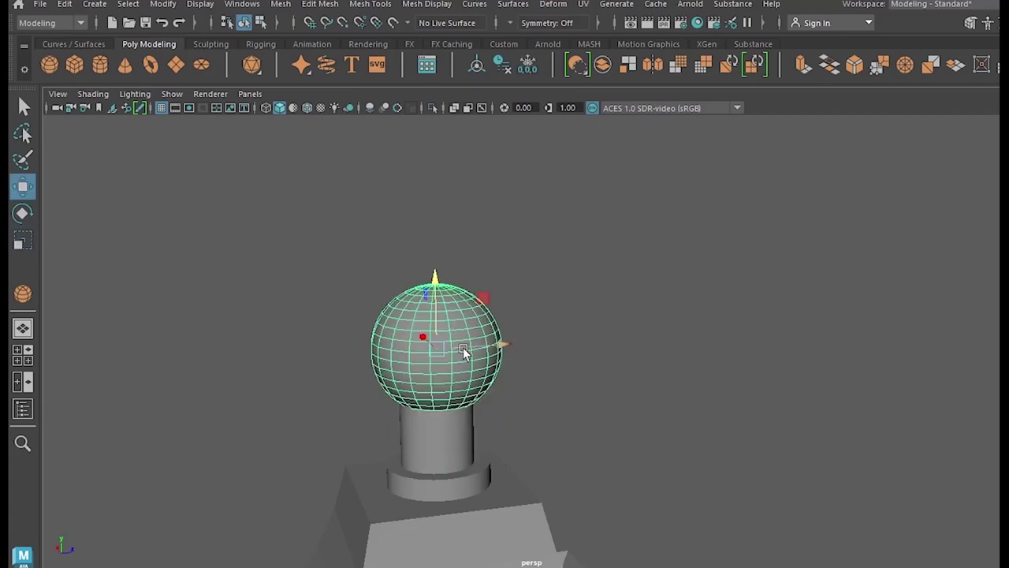
key("space")
key("space")
mouse_move(516, 335)
left_mouse_down()
mouse_move(533, 335)
mouse_move(511, 336)
left_mouse_up()
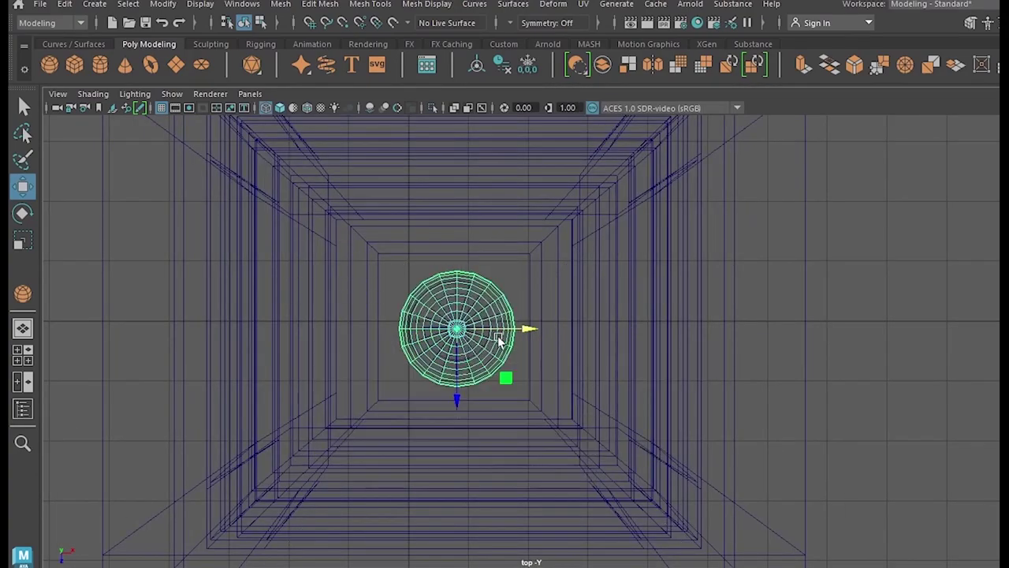
Step: In the side view, scale the sphere down slightly and lower it onto the cylinder
key("space")
key("space")
key("space")
key("space")
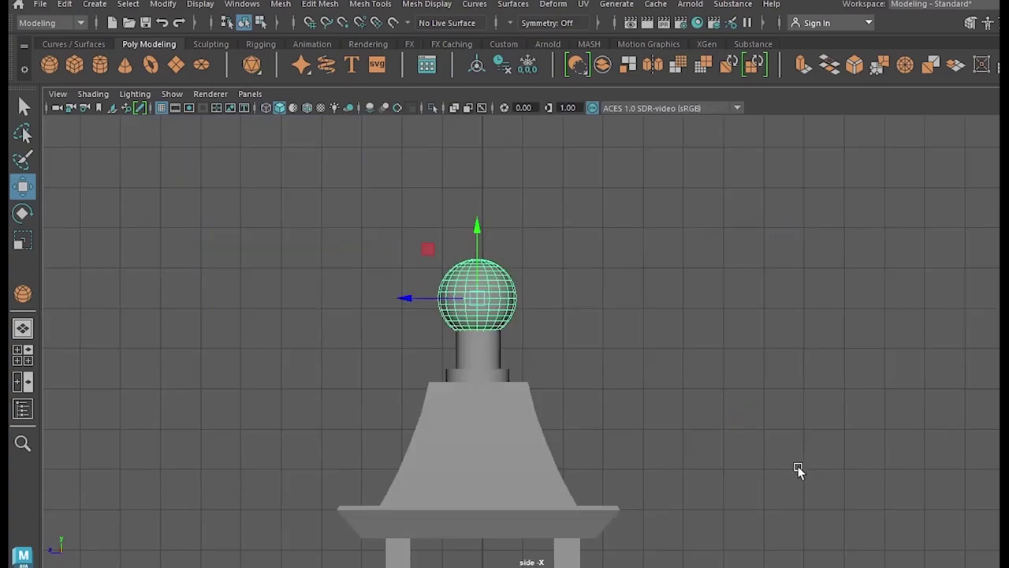
mouse_move(475, 266)
left_mouse_down()
mouse_move(467, 310)
mouse_move(444, 301)
mouse_move(472, 278)
left_mouse_up()
key("r")
key("e")
key("w")
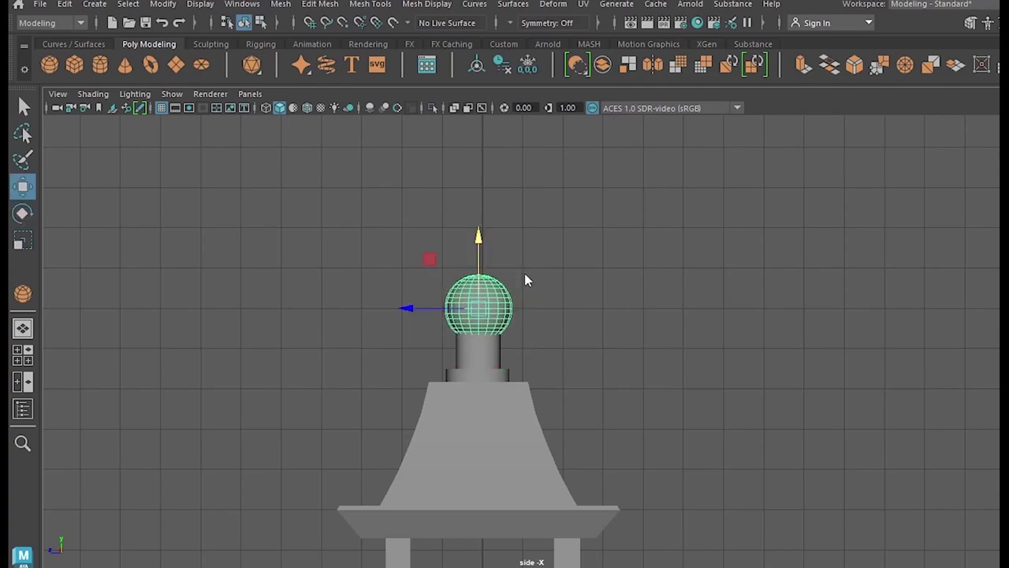
key("space")
left_click(800, 246)
Step: In the front view, scale the lowest edge loop of the roof's slope slightly inward
scroll(804, 272, "down", 5)
key("space")
scroll(717, 353, "down", 5)
left_click_drag(771, 351, 581, 412, "alt")
scroll(432, 350, "up", 5)
left_click(433, 350)
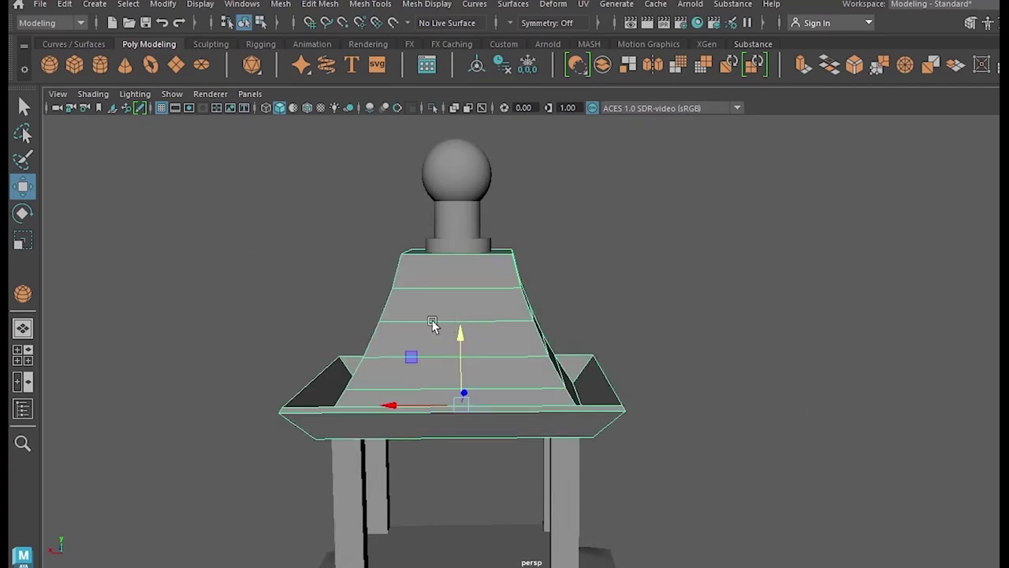
key("space")
key("space")
middle_click_drag(590, 418, 593, 347, "alt")
scroll(601, 447, "up", 2)
right_click(520, 233)
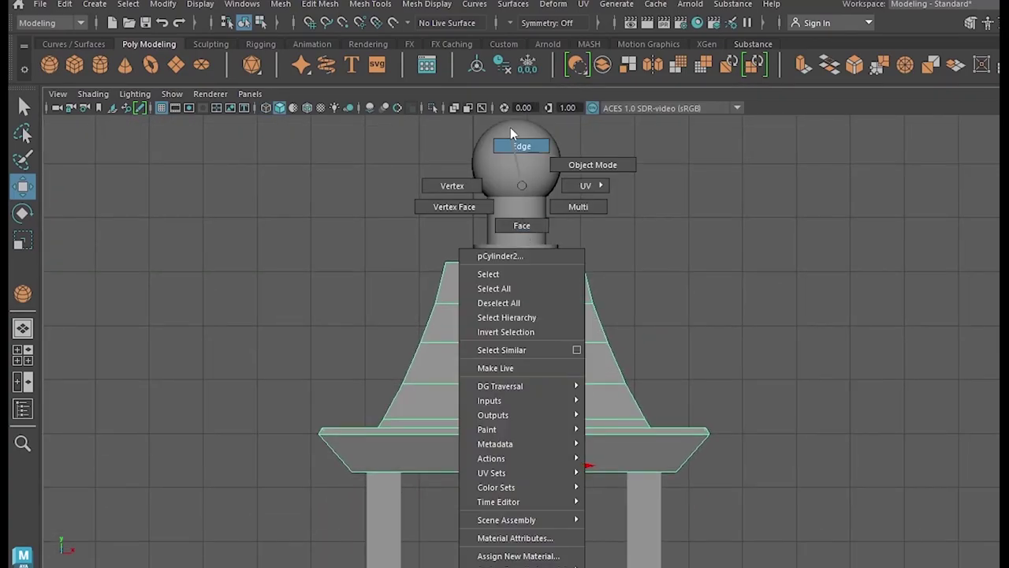
right_click_drag(512, 187, 511, 154)
double_click(521, 419)
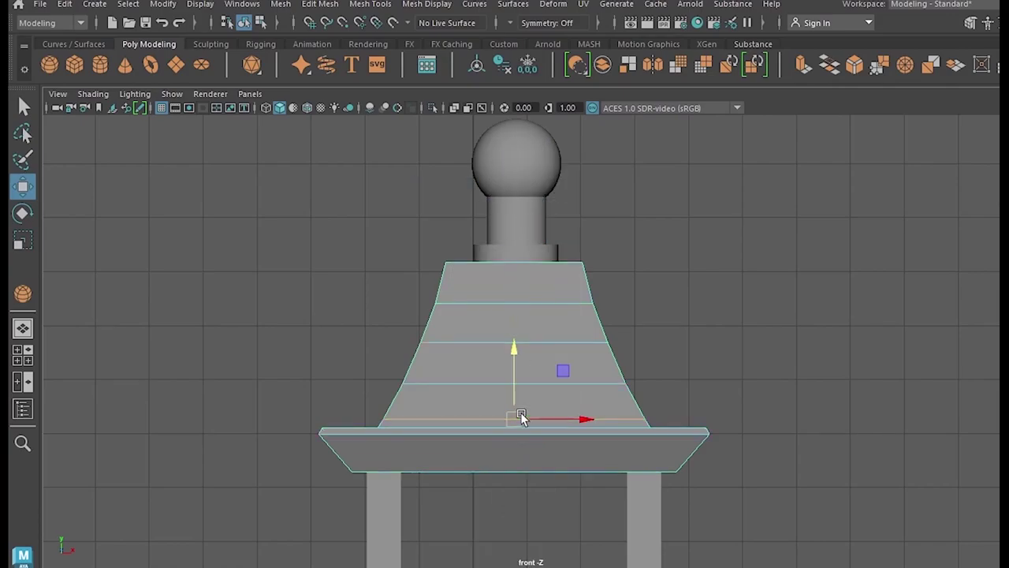
key("r")
left_click_drag(536, 418, 508, 421)
key("ctrl+z")
Step: Scale the second edge loop from the bottom of the roof's slope inward
double_click(489, 384)
left_click(529, 385)
left_click_drag(514, 384, 496, 385)
key("w")
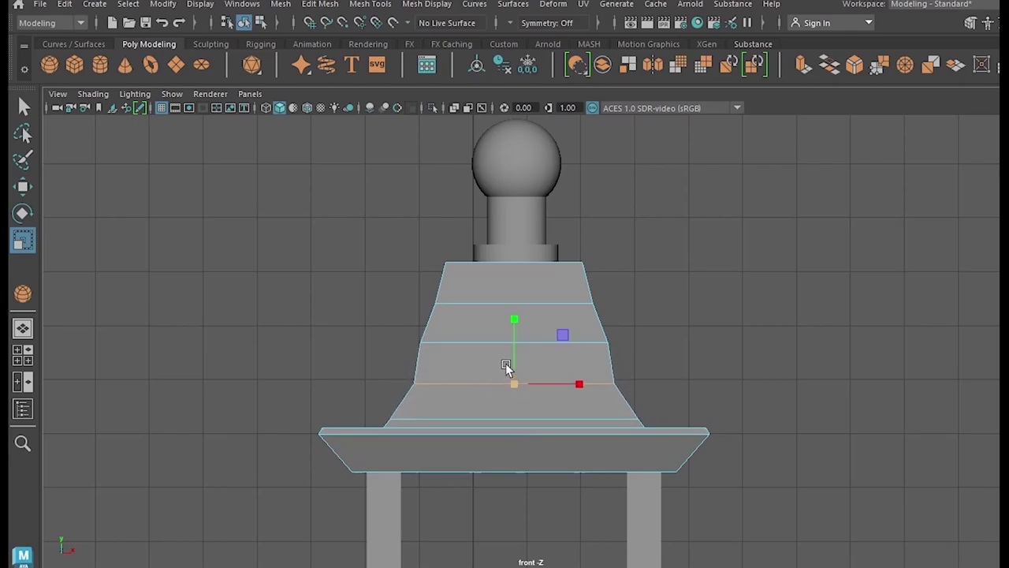
mouse_move(510, 345)
left_mouse_down()
mouse_move(510, 353)
mouse_move(500, 342)
mouse_move(513, 323)
mouse_move(514, 335)
left_mouse_up()
Step: Scale the third edge loop of the roof's slope inward and move it down toward the second loop
double_click(500, 343)
key("r")
key("w")
Step: Lower the slope's second edge loop slightly and fine-tune the width of the lowest loop
double_click(478, 387)
double_click(466, 419)
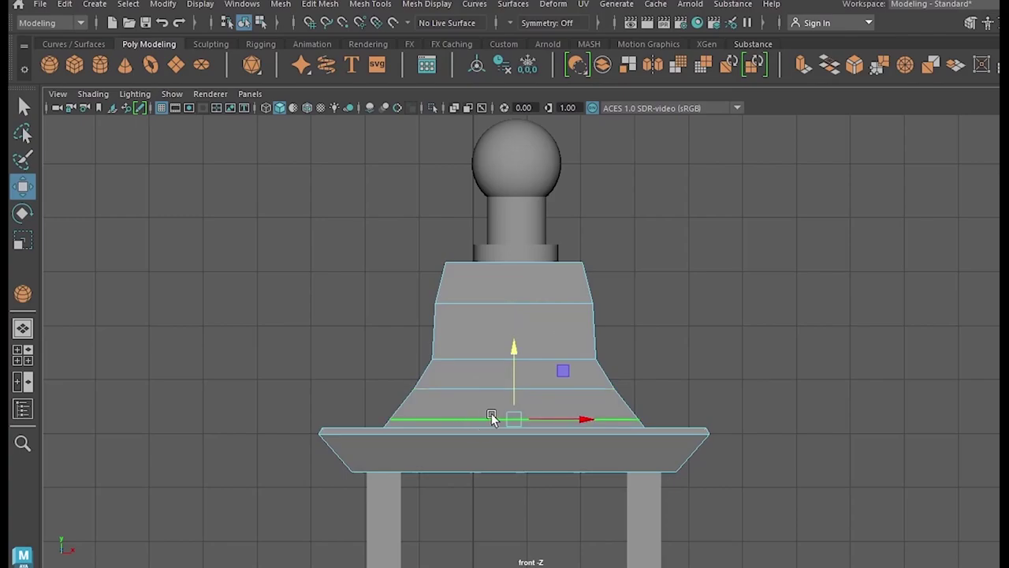
key("r")
double_click(473, 388)
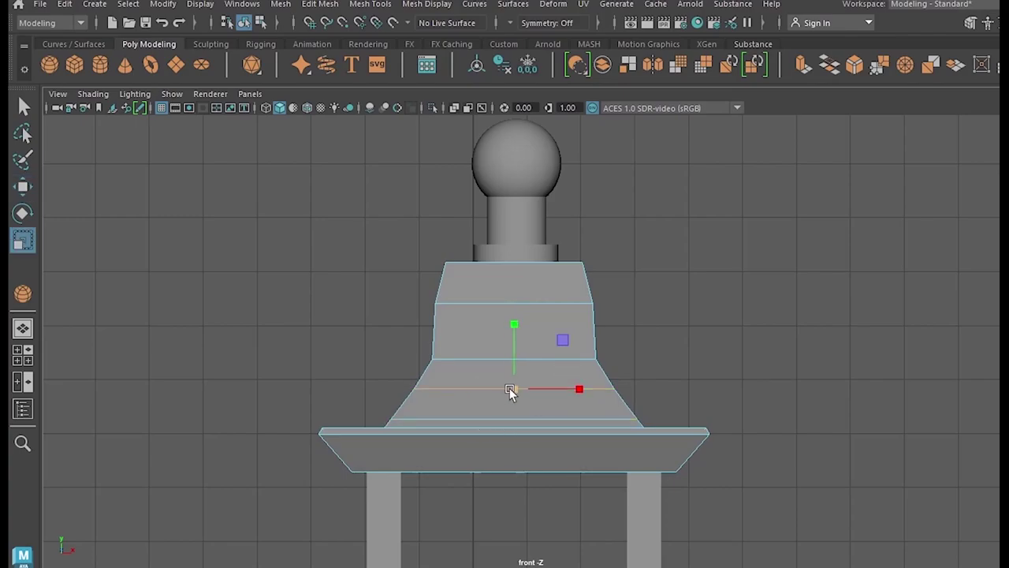
Step: Scale the uppermost inner edge loop of the roof's slope inward and lower it toward the third loop
double_click(466, 304)
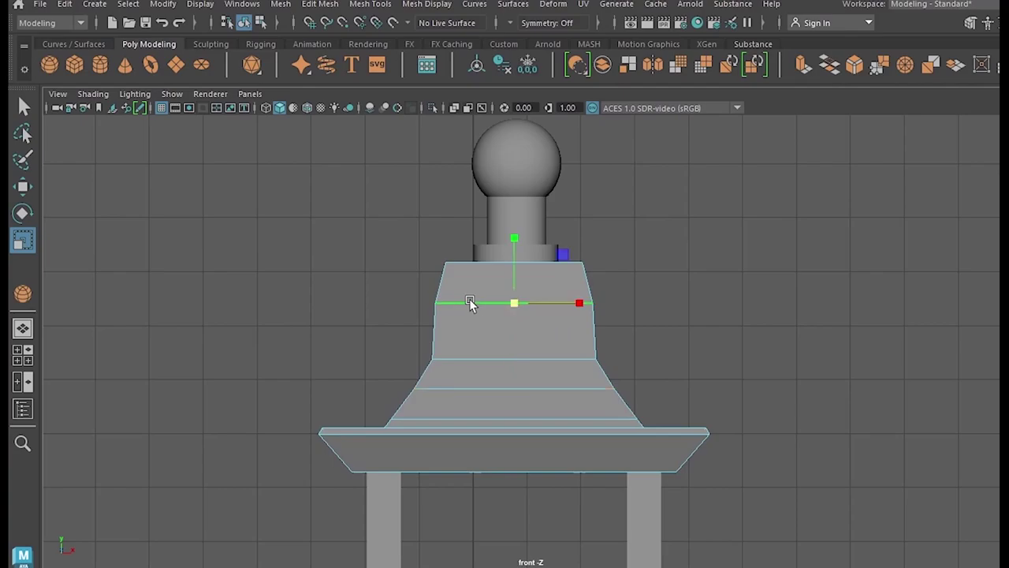
left_click_drag(514, 309, 502, 309)
key("w")
left_click_drag(514, 271, 510, 302)
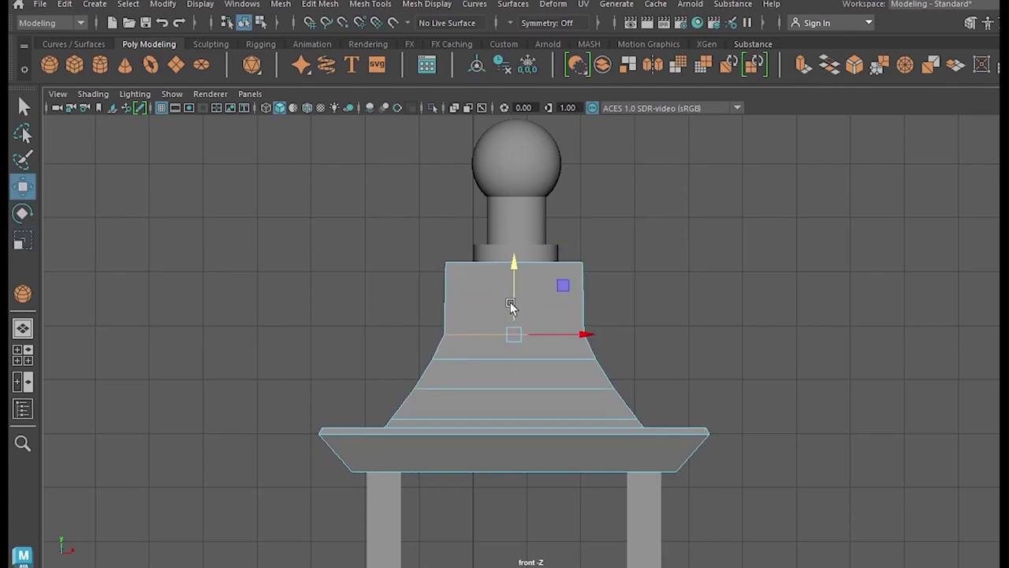
Step: Try to lower the edge loop along the roof's top rim
scroll(485, 286, "up", 1)
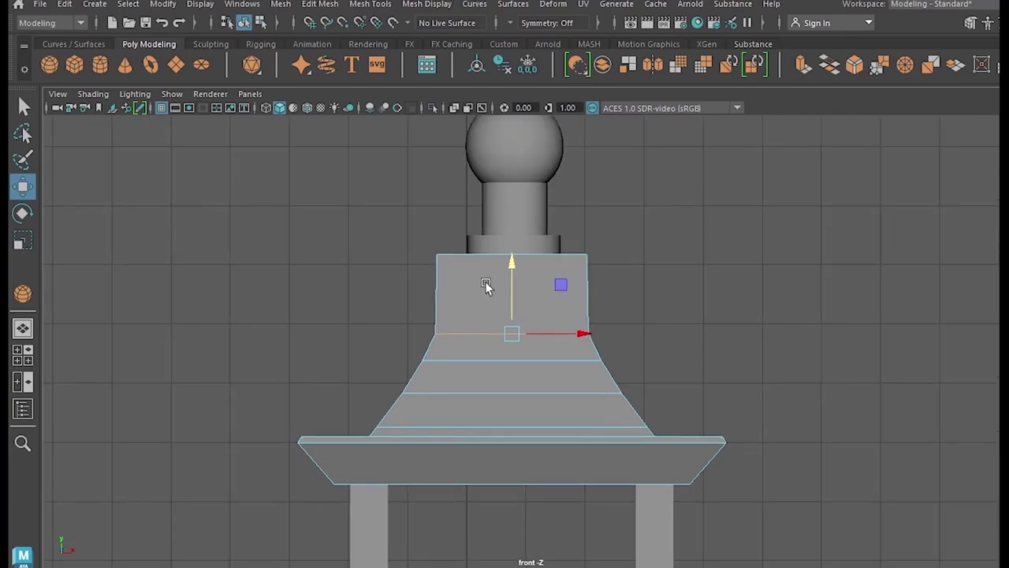
middle_click_drag(485, 286, 484, 343, "alt")
left_click(473, 342, "alt")
double_click(457, 312)
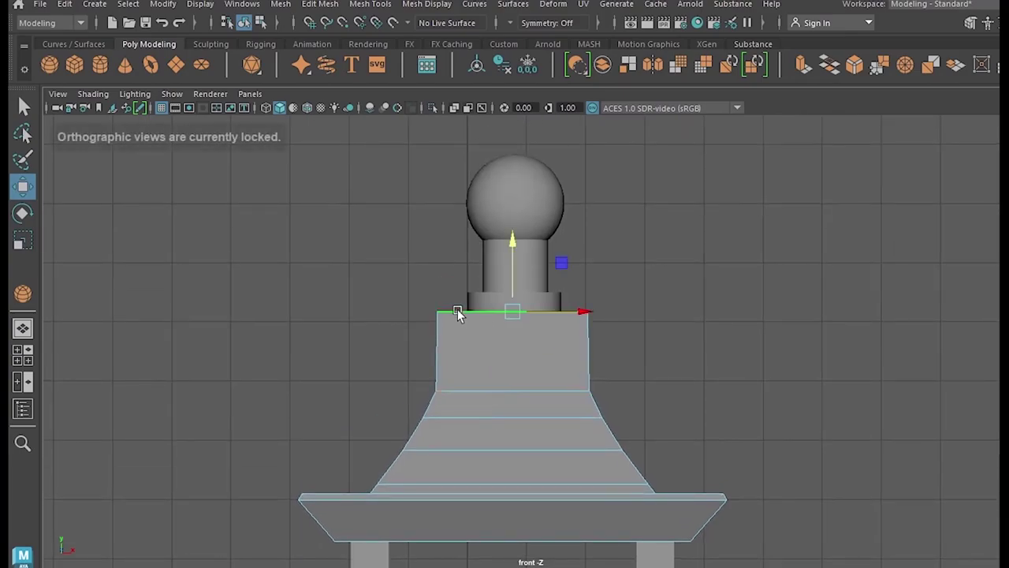
left_click_drag(509, 269, 511, 327)
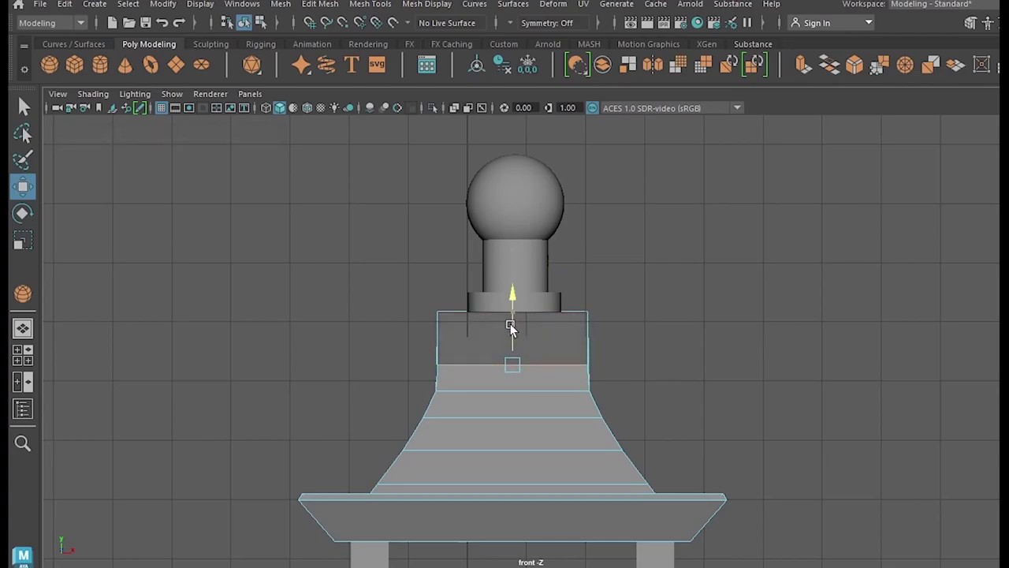
key("ctrl+z")
key("ctrl+z")
Step: Select the whole top of the roof, lower it to just above the next edge loop, and scale it narrower
double_click(452, 331)
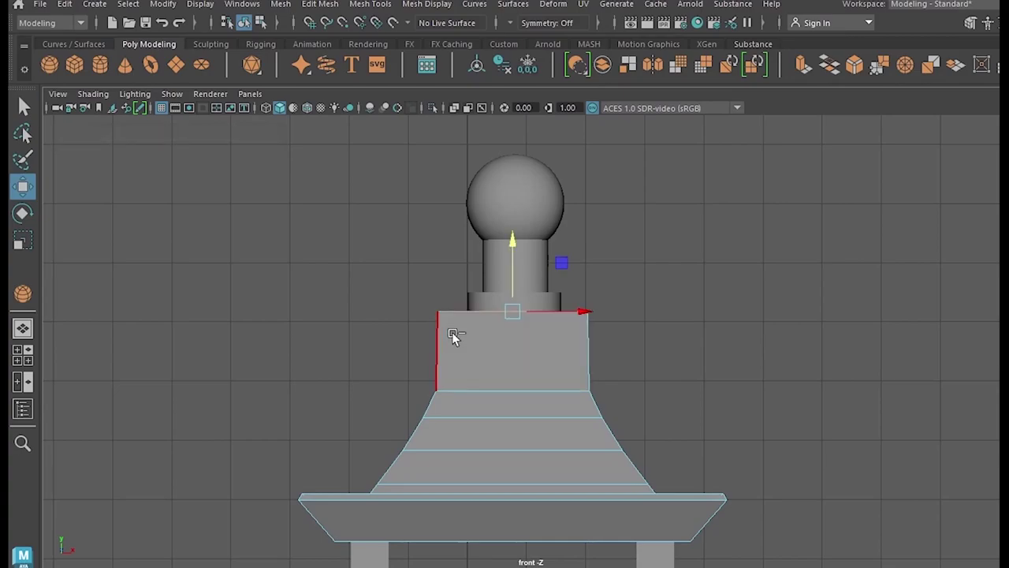
left_click_drag(347, 342, 627, 368)
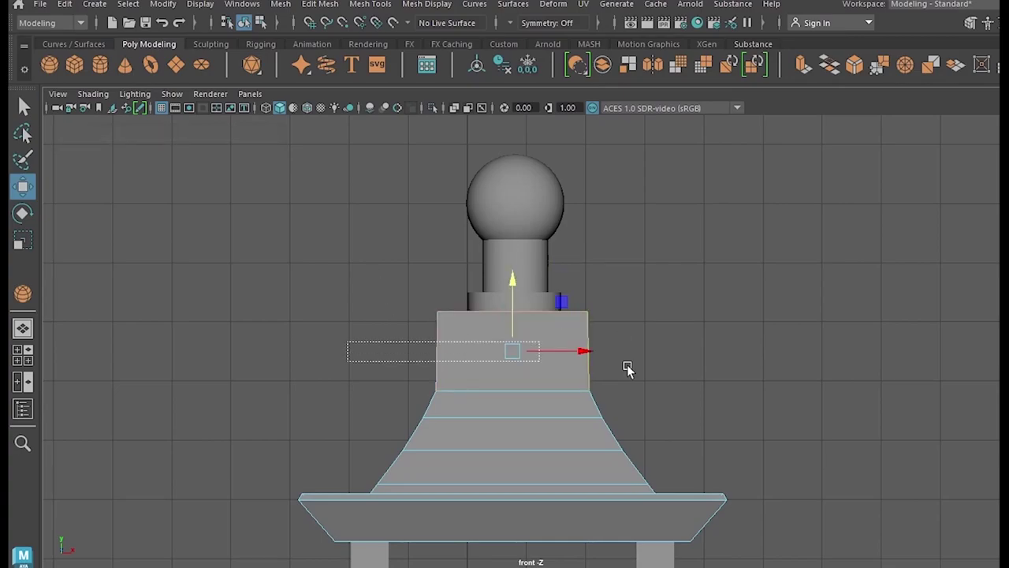
left_click_drag(512, 278, 512, 339)
key("r")
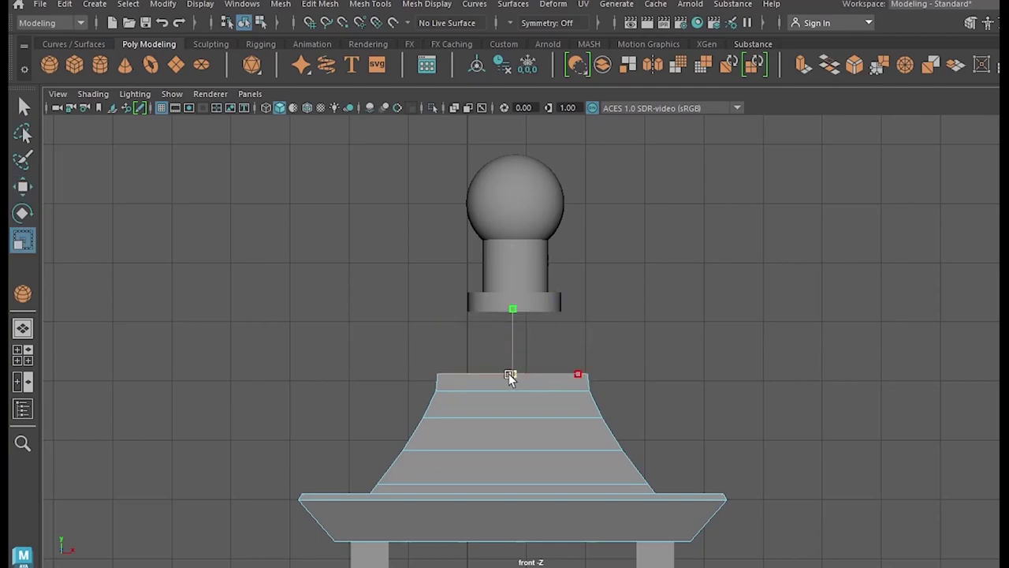
left_click_drag(499, 373, 497, 373)
Step: Fine-tune the widths of the roof's upper and middle edge loops to smooth the slope's curve
left_click(471, 389)
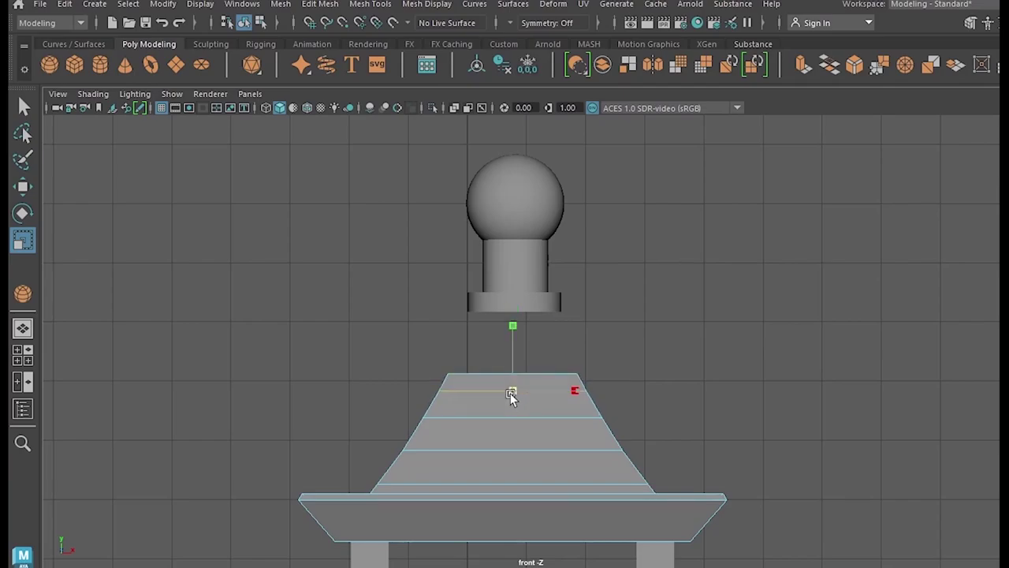
left_click_drag(508, 392, 510, 391)
left_click(519, 415)
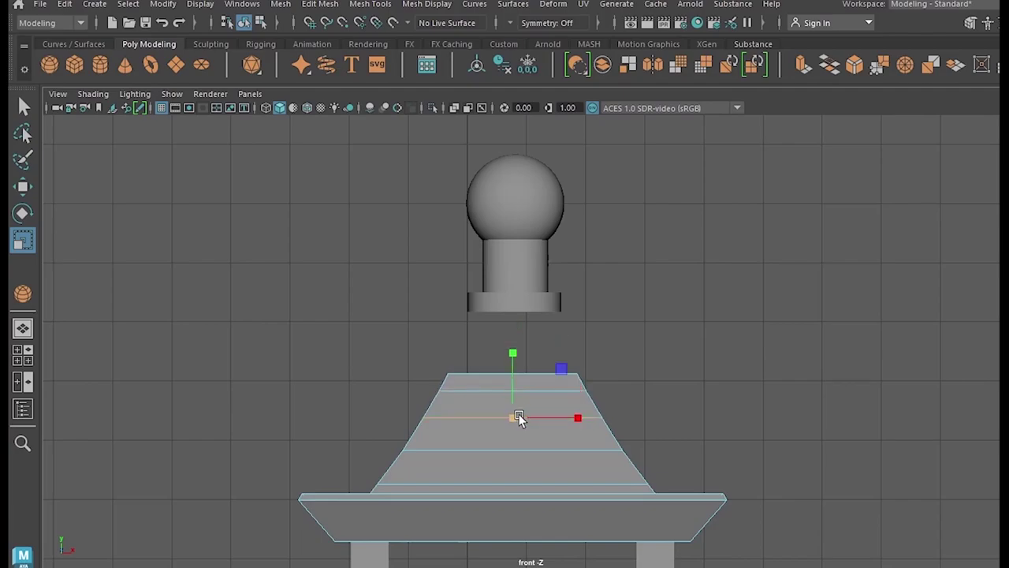
left_click(485, 390)
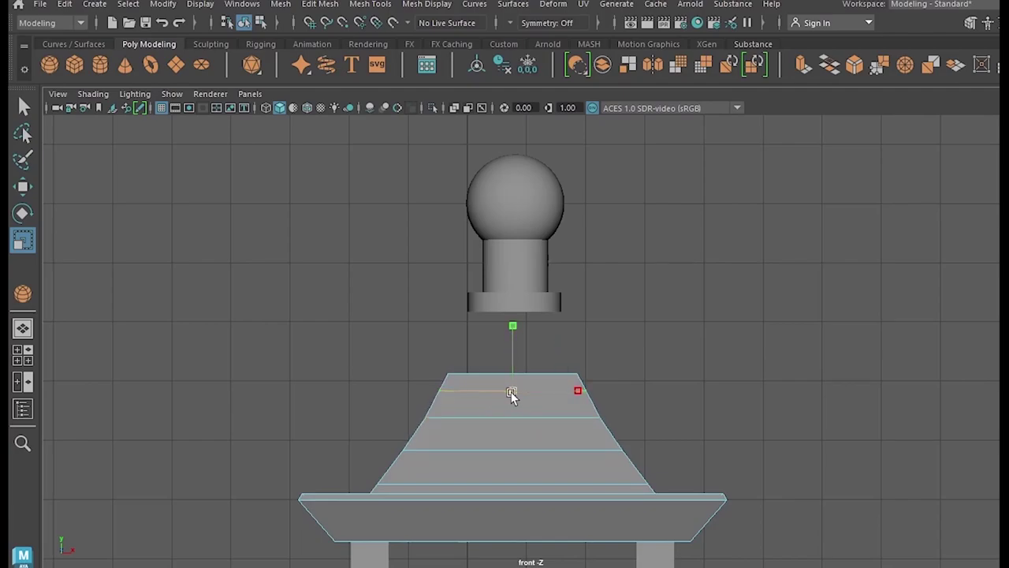
left_click(510, 416)
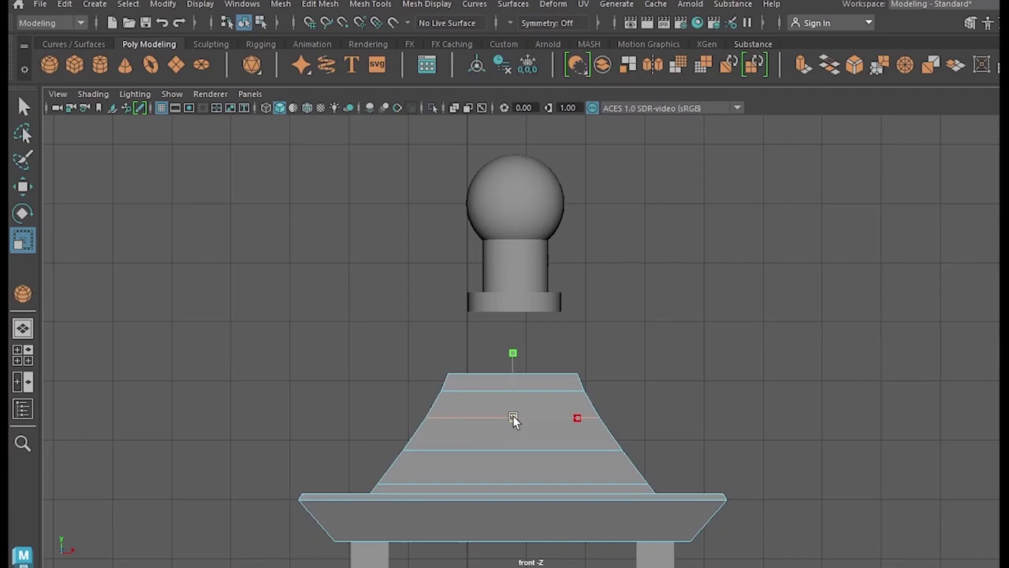
left_click(510, 450)
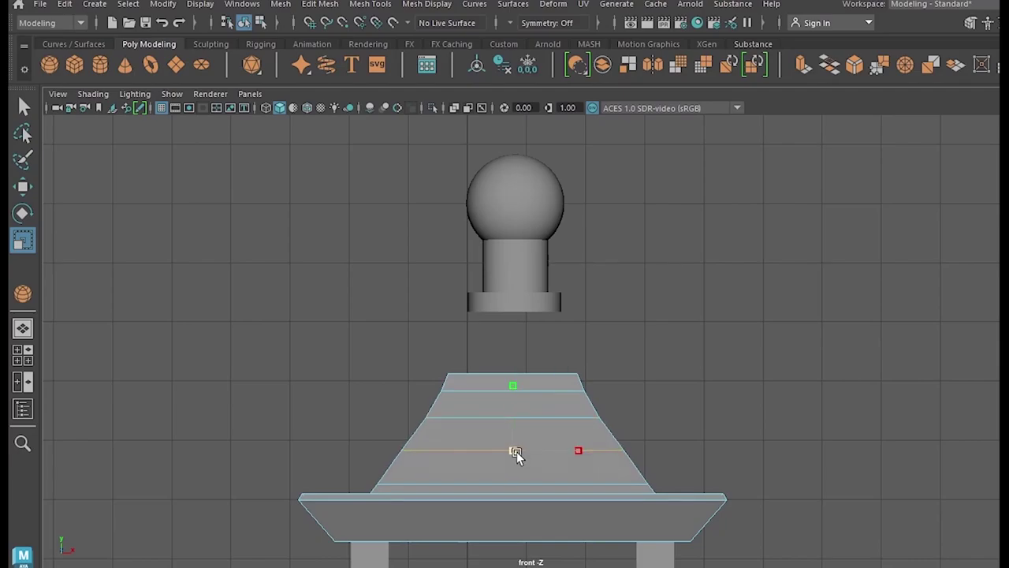
Step: In the perspective view, scale the roof's slope edge loops inward one by one, from the lowest upward, to deepen the flare
key("space")
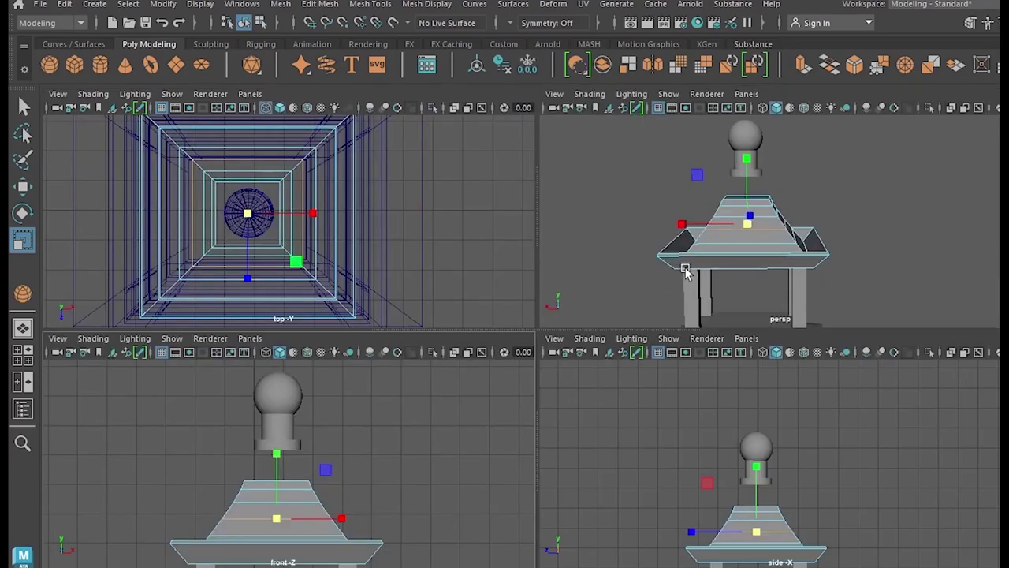
key("space")
left_click_drag(635, 401, 536, 405, "alt")
double_click(465, 402)
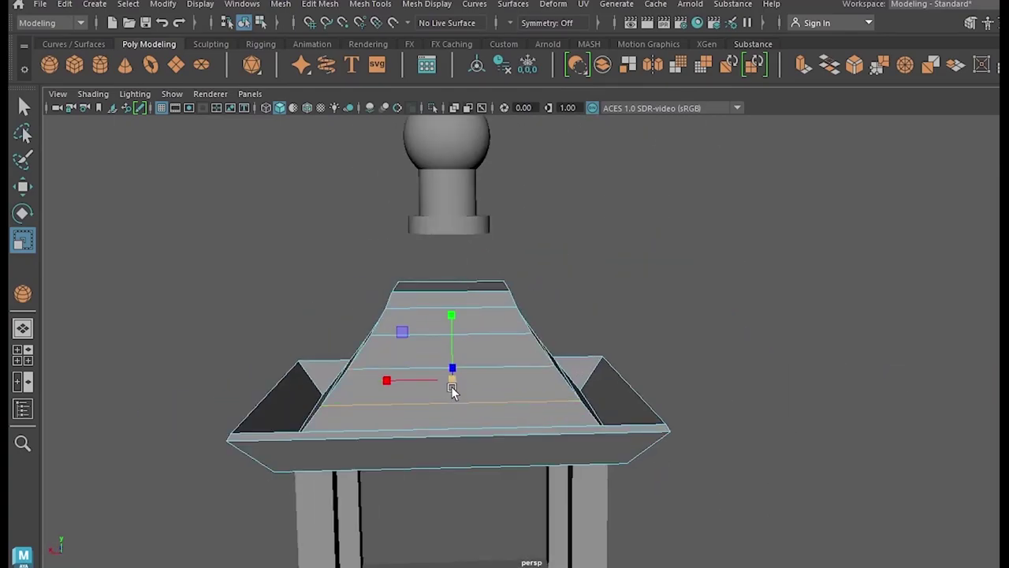
left_click_drag(443, 384, 438, 325)
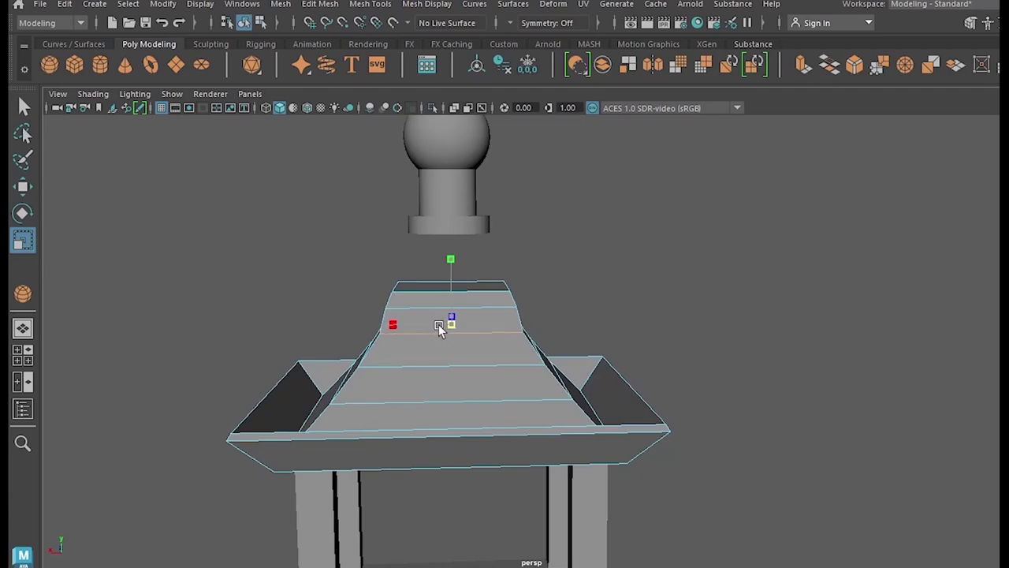
scroll(438, 324, "up", 2)
double_click(394, 293)
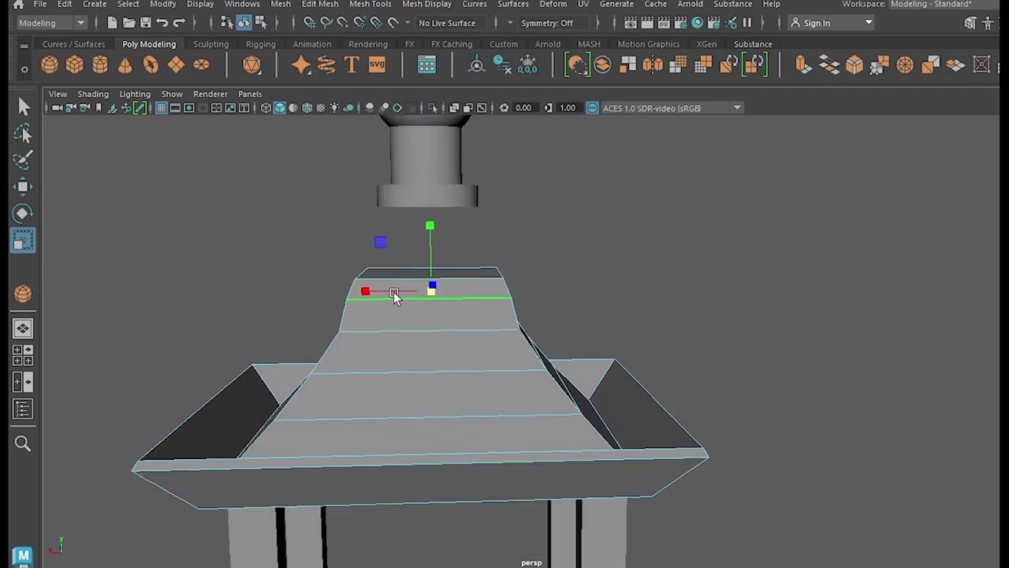